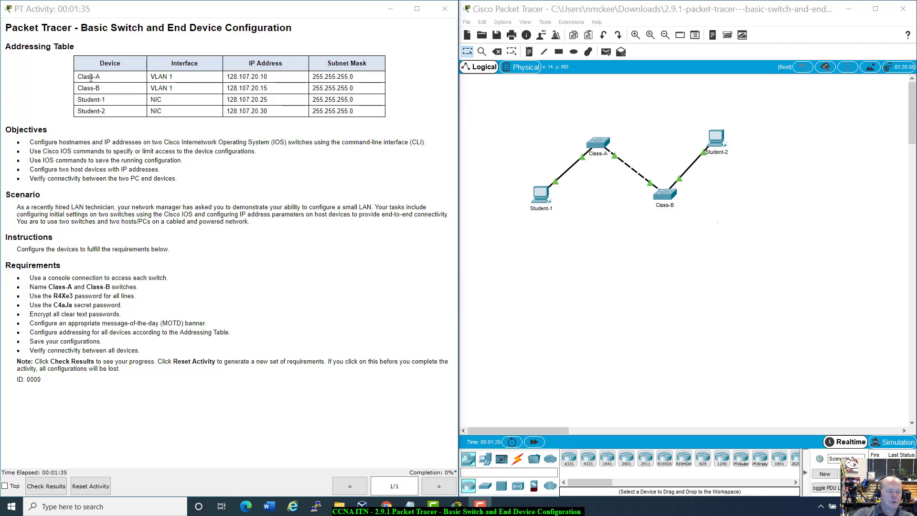
# Review the addressing table and check Student-1's device settings.
pyautogui.moveTo(79, 77); pyautogui.dragTo(368, 114)
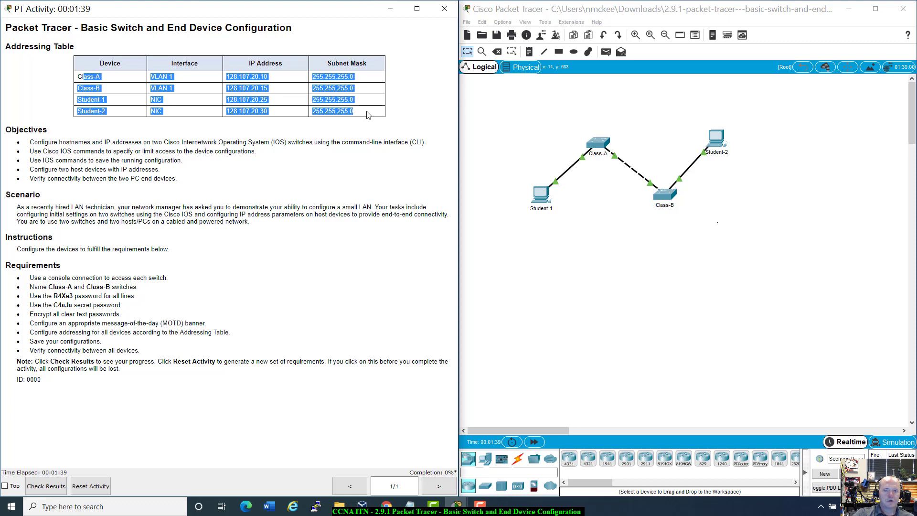
pyautogui.click(368, 114)
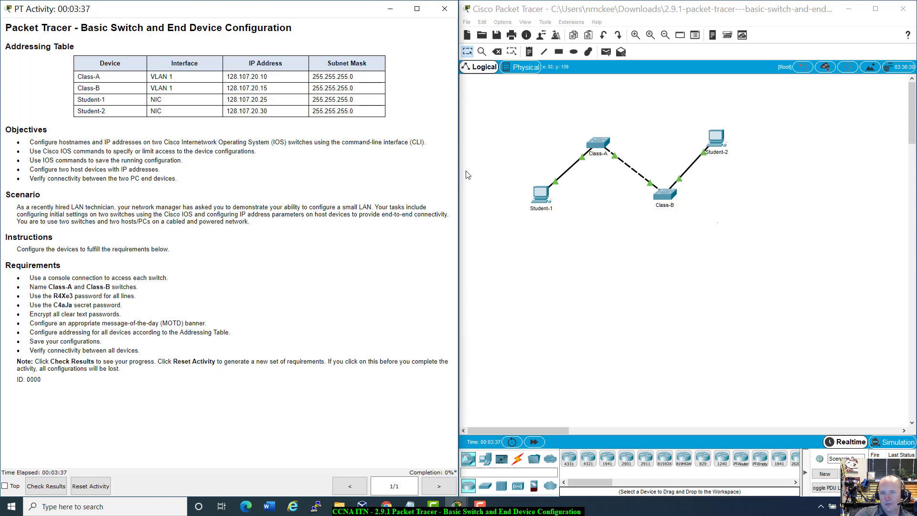
pyautogui.click(545, 201)
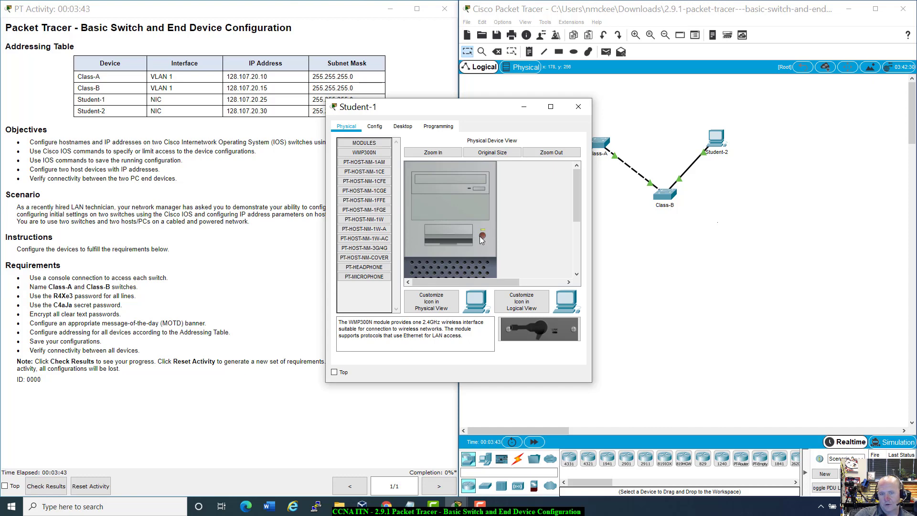
pyautogui.click(578, 107)
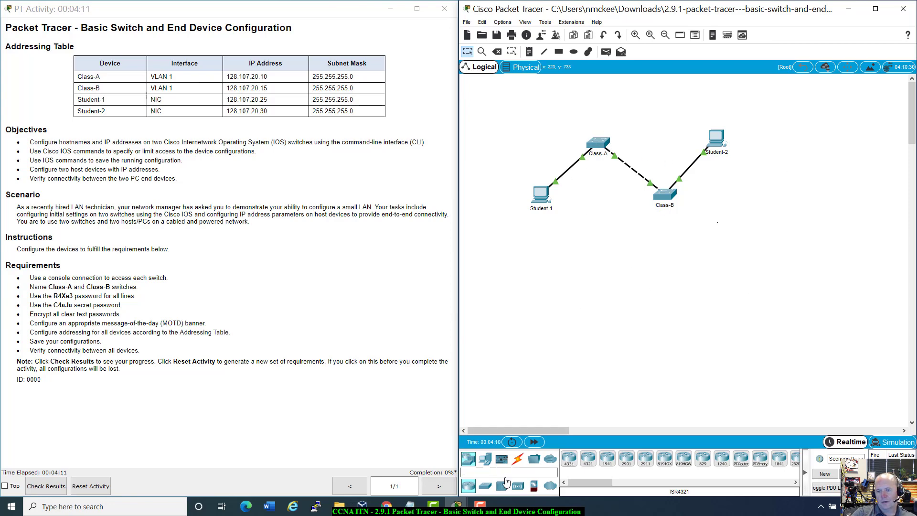
# Run a console cable from Student-1's RS 232 port to Class-A's Console port.
pyautogui.click(518, 459)
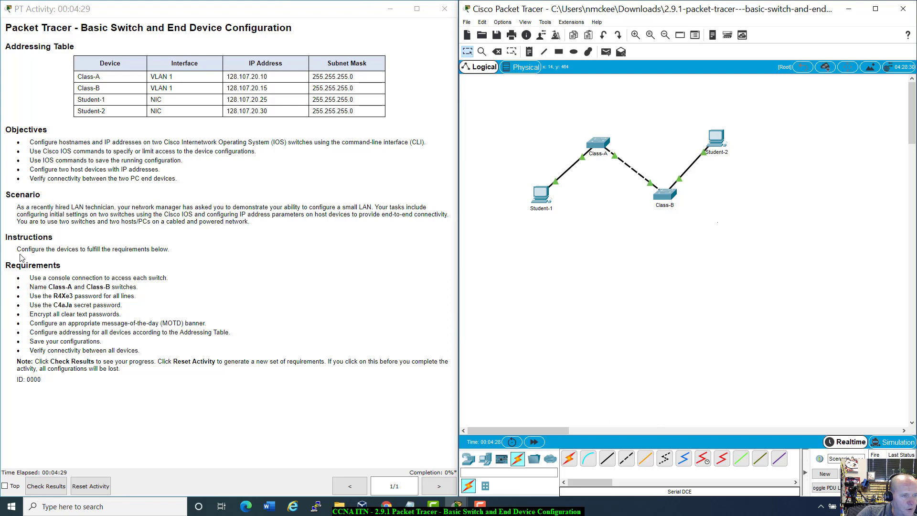
pyautogui.moveTo(22, 248); pyautogui.dragTo(195, 252)
pyautogui.click(195, 252)
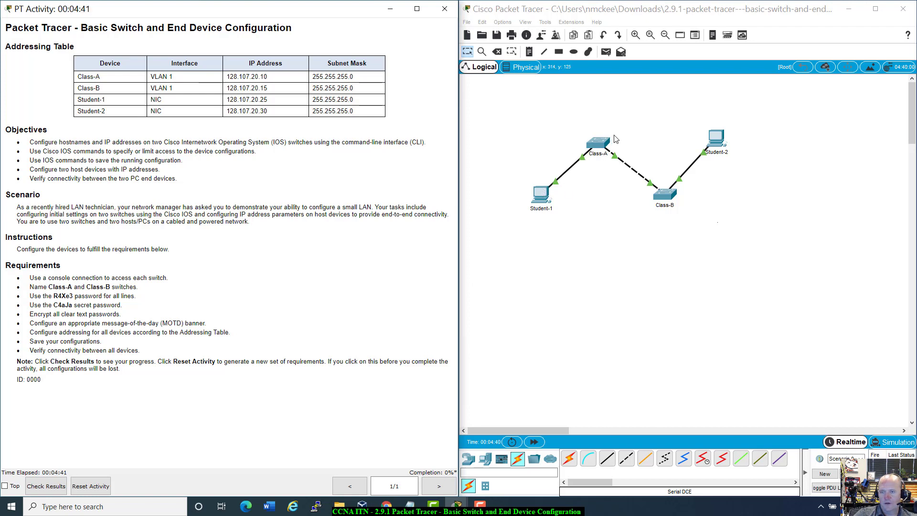
pyautogui.click(591, 461)
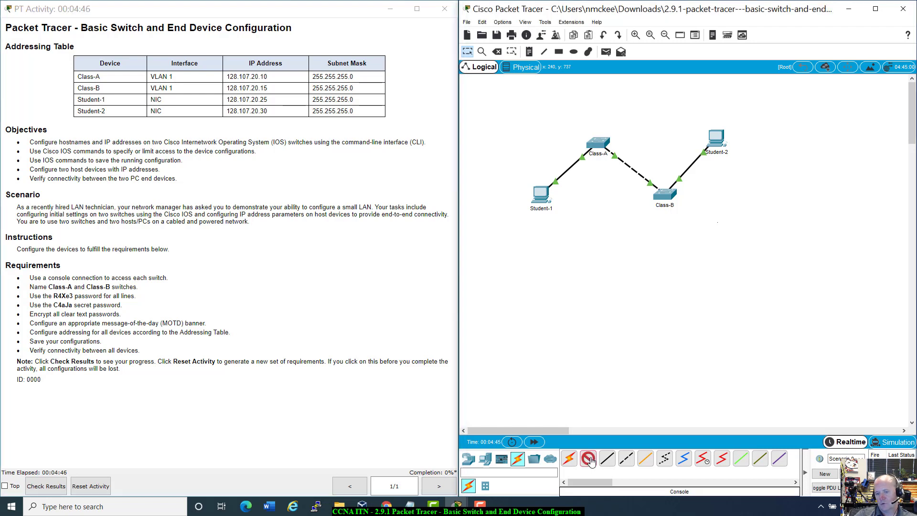
pyautogui.click(544, 191)
pyautogui.click(549, 190)
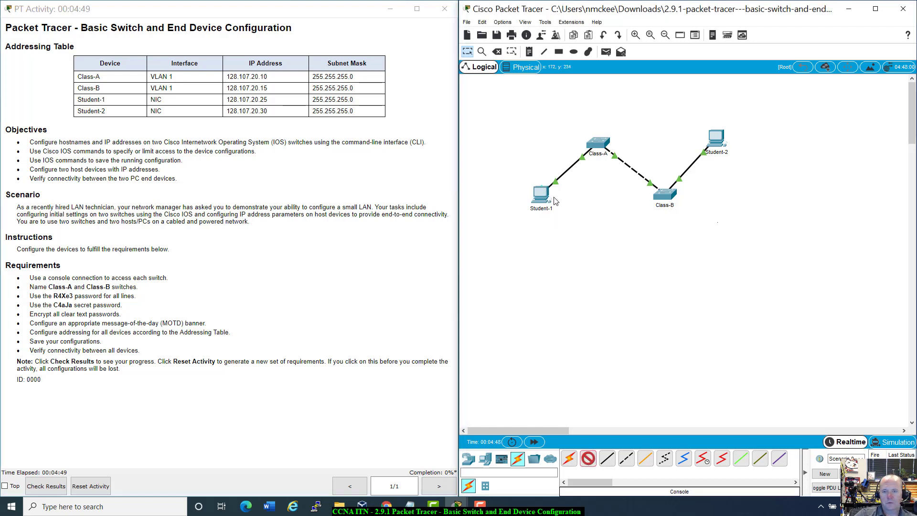
pyautogui.click(604, 143)
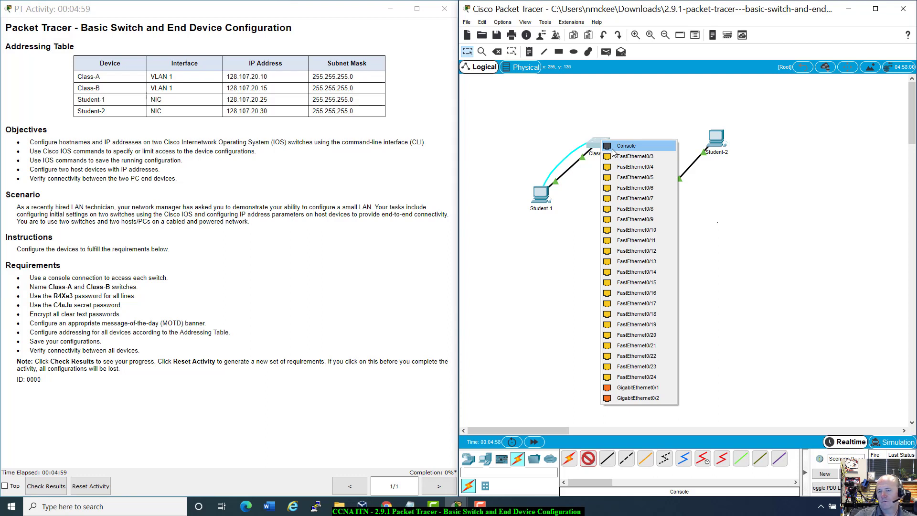
pyautogui.click(612, 148)
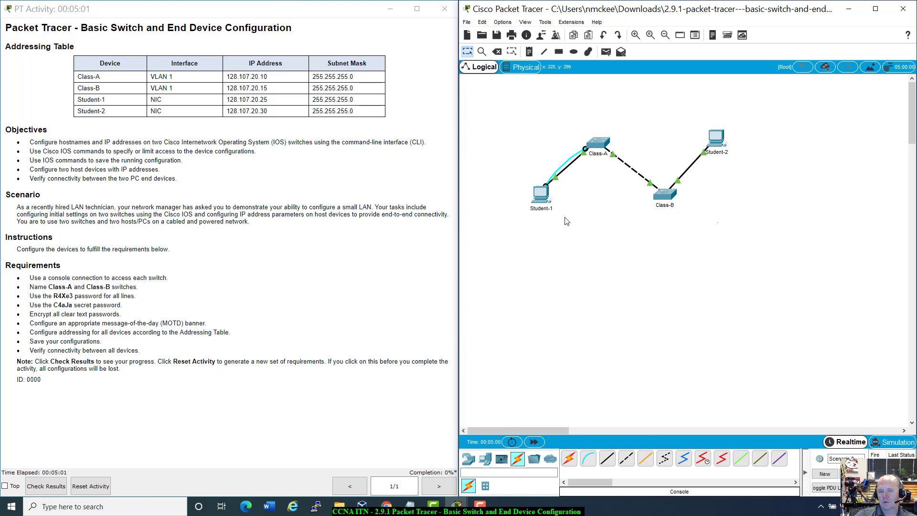
# Open Student-1's Desktop Terminal and connect with the default 9600-baud settings.
pyautogui.click(541, 196)
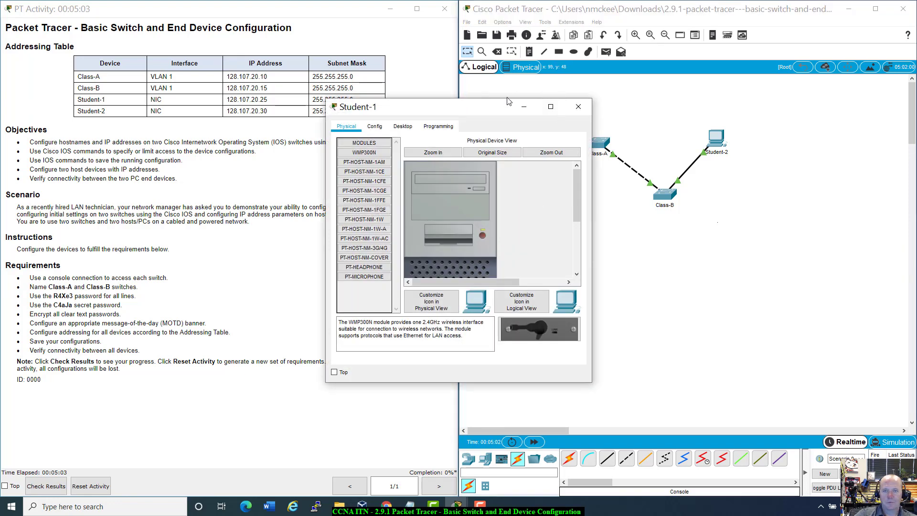
pyautogui.moveTo(508, 101); pyautogui.dragTo(683, 128)
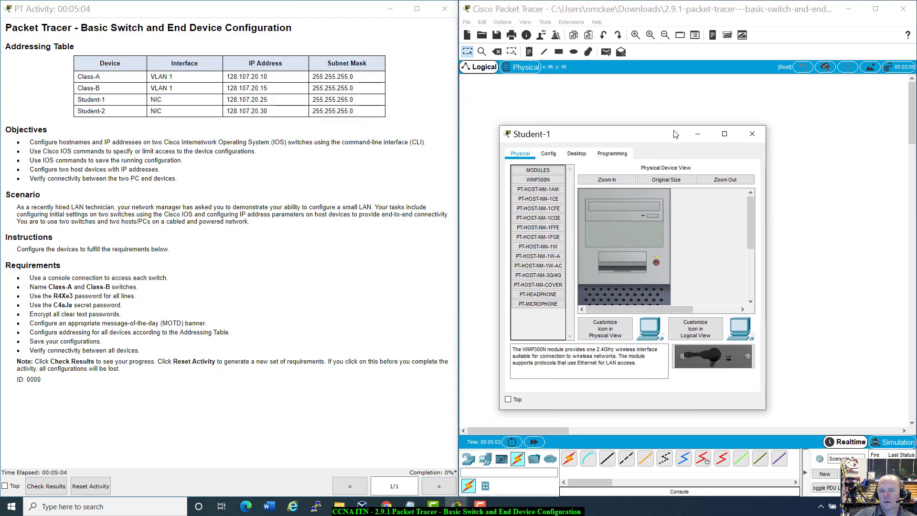
pyautogui.click(574, 156)
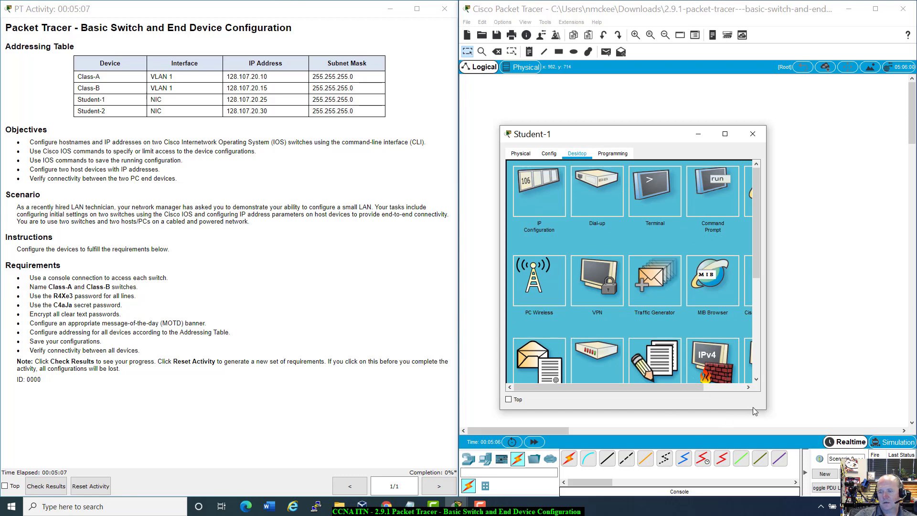
pyautogui.moveTo(765, 410); pyautogui.dragTo(836, 414)
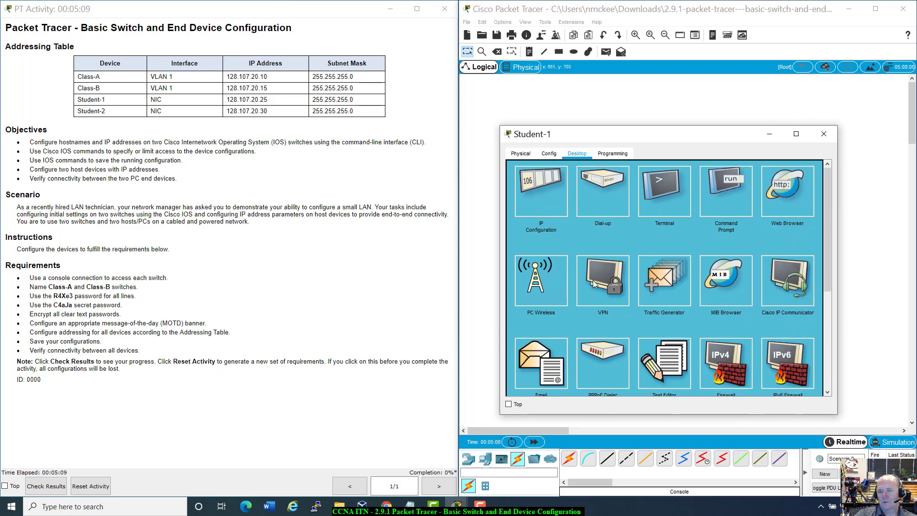
pyautogui.click(677, 188)
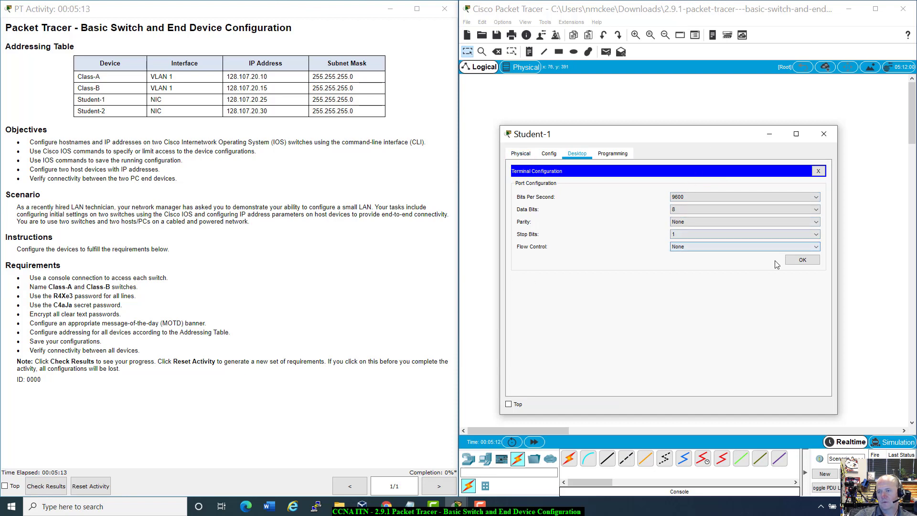
pyautogui.click(809, 261)
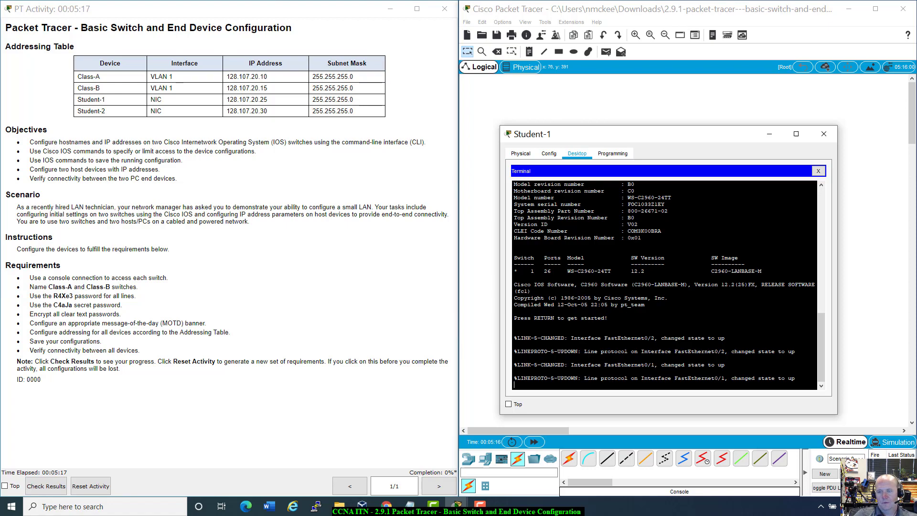
# Review the switch boot output, noting the software image name, and reposition Student-1's window.
pyautogui.scroll(10, 663, 285)
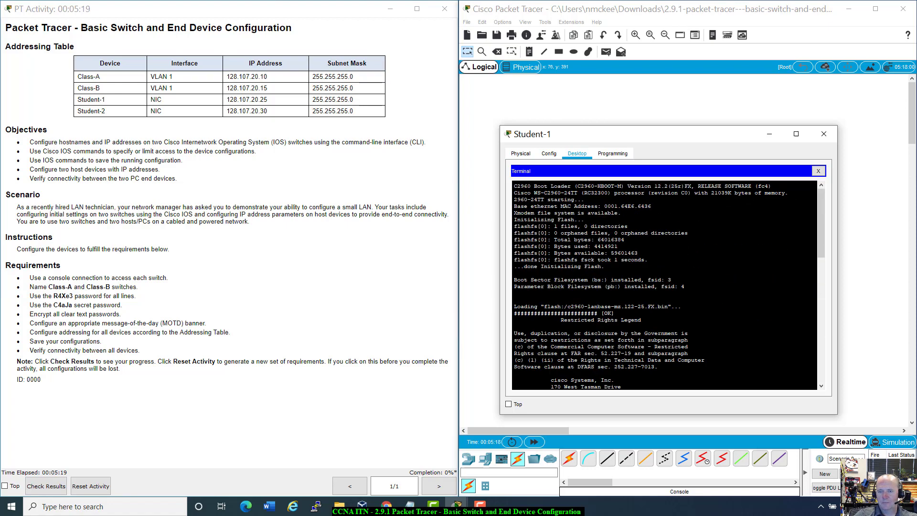
pyautogui.scroll(-10, 664, 285)
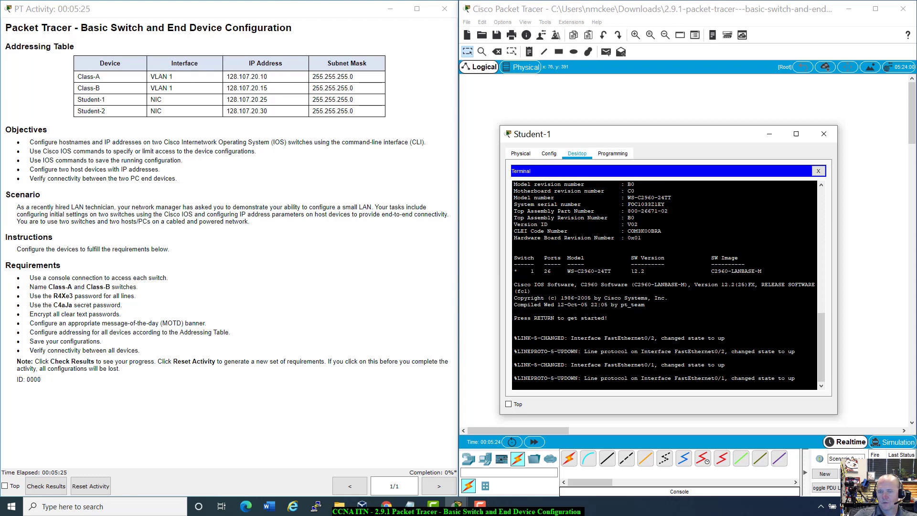
pyautogui.moveTo(633, 271); pyautogui.dragTo(763, 271)
pyautogui.click(710, 271)
pyautogui.click(763, 271)
pyautogui.moveTo(720, 140); pyautogui.dragTo(697, 216)
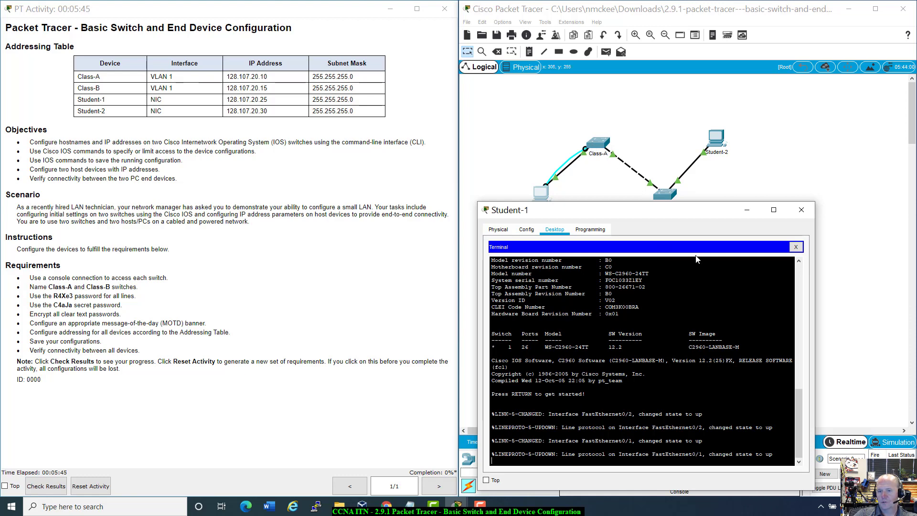
pyautogui.moveTo(679, 214); pyautogui.dragTo(739, 195)
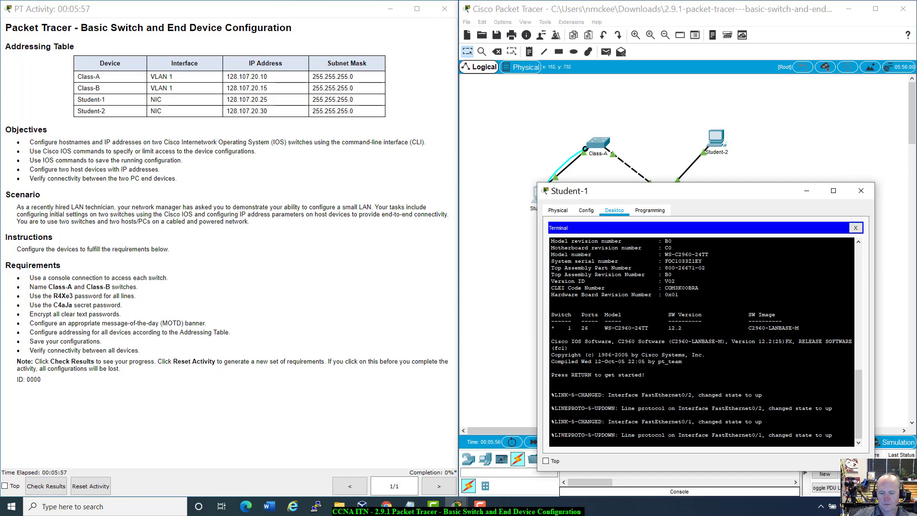
# Wake the switch console and enter privileged mode, then global configuration mode.
pyautogui.press('Return')
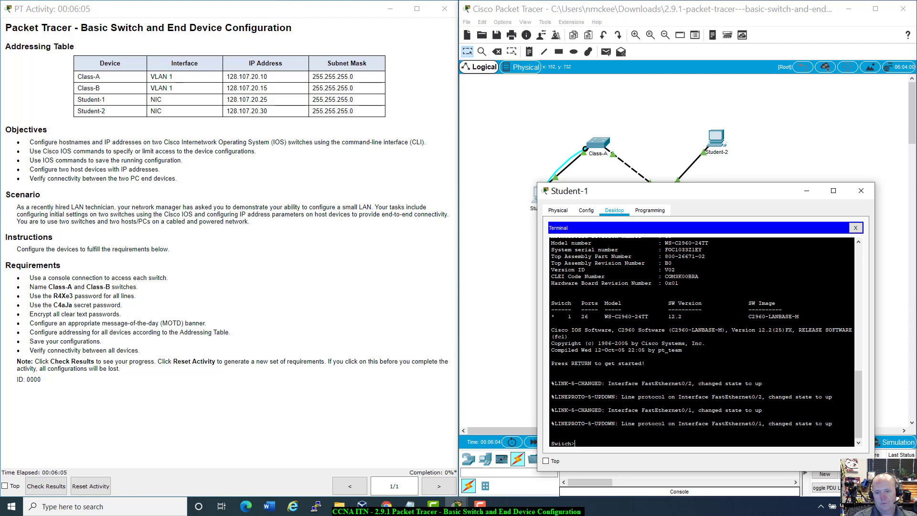
pyautogui.write('enabl')
pyautogui.press('Return')
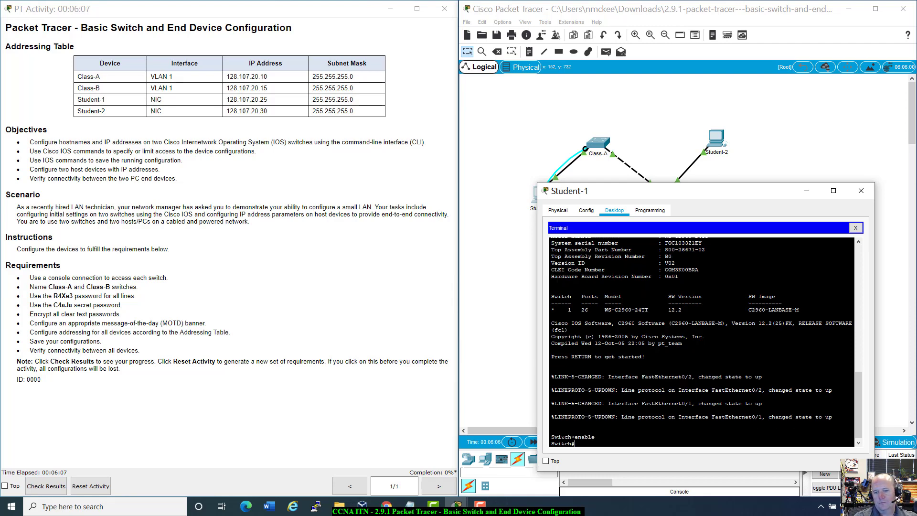
pyautogui.write('config t')
pyautogui.press('Return')
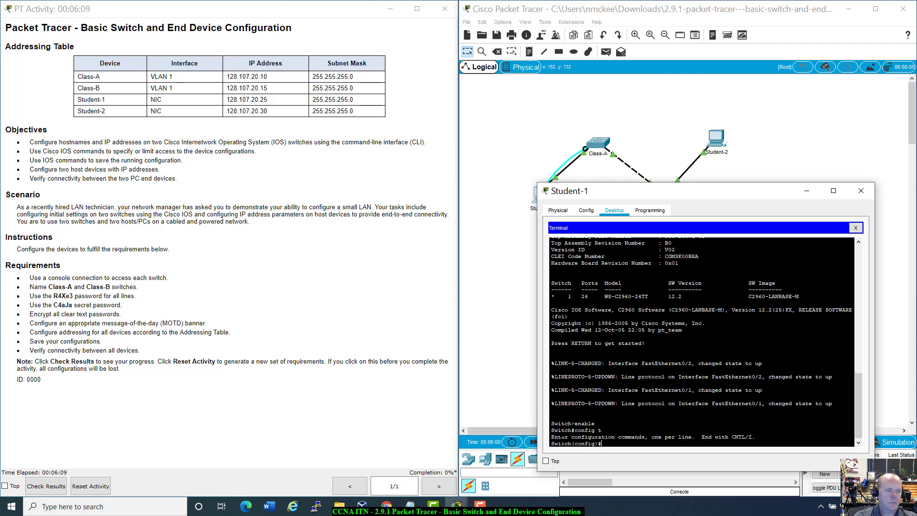
# Set the switch hostname to Class-A and confirm the new Class-A(config)# prompt.
pyautogui.write('hostnam')
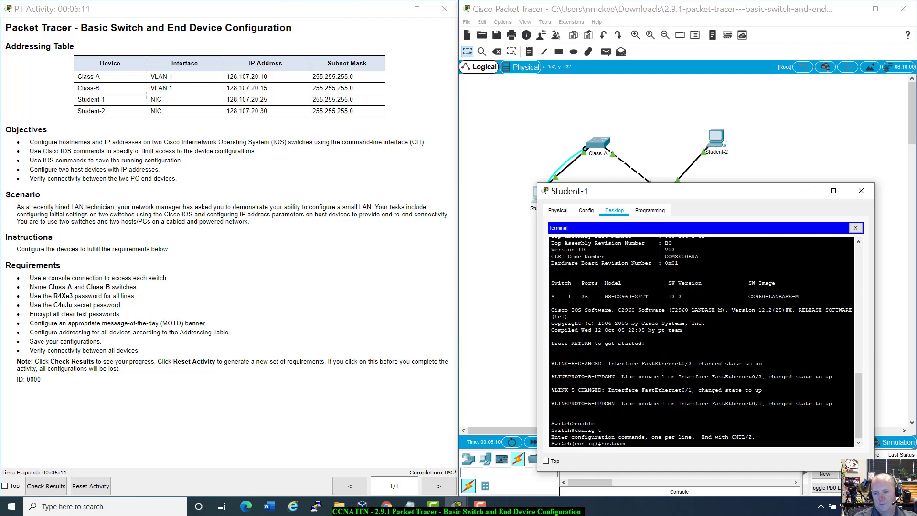
pyautogui.write('e Class-A')
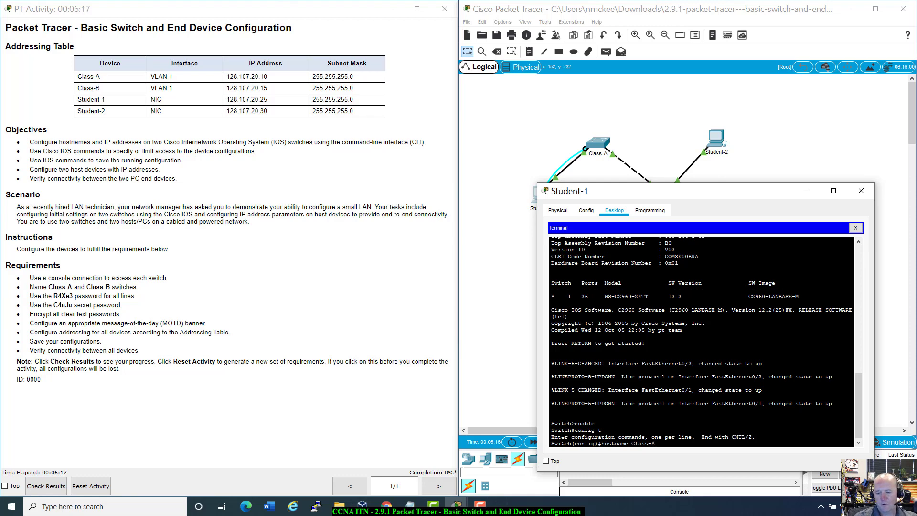
pyautogui.press('Return')
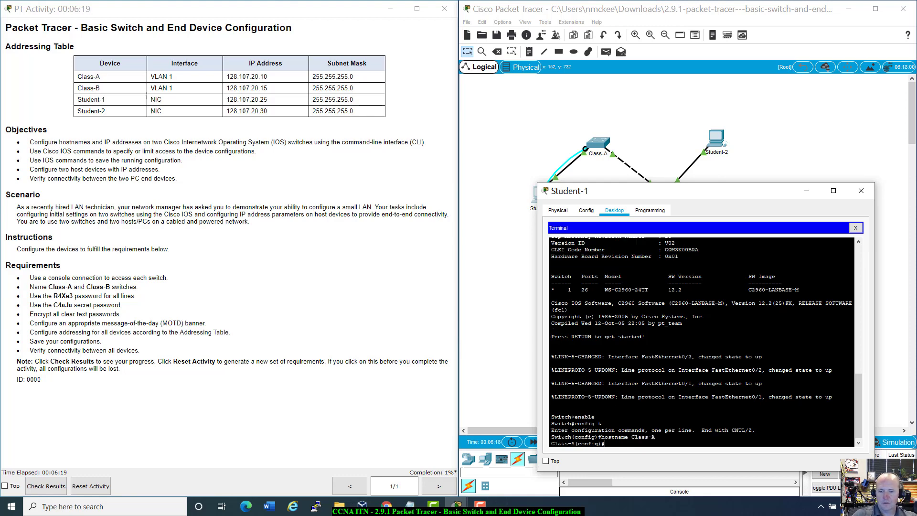
pyautogui.moveTo(575, 444); pyautogui.dragTo(551, 443)
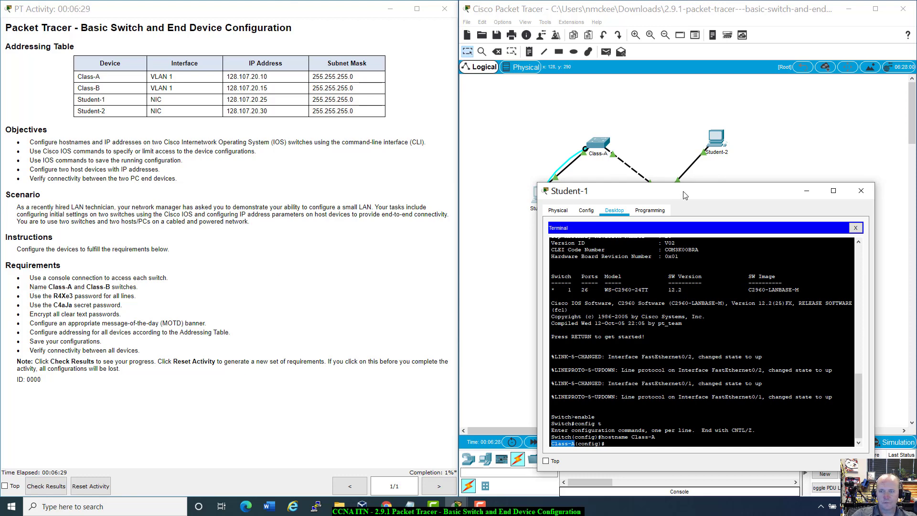
pyautogui.moveTo(683, 195); pyautogui.dragTo(606, 260)
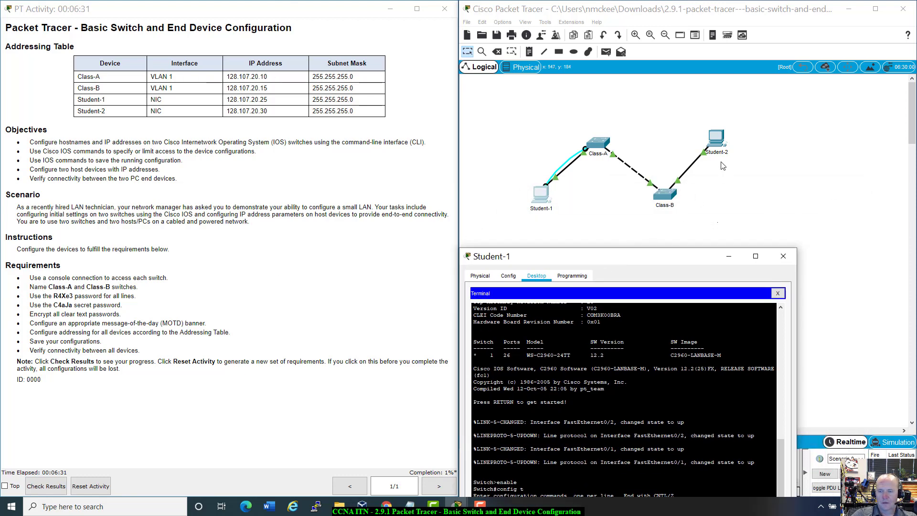
# Connect a console cable from Student-2's RS 232 port to Class-B's Console port.
pyautogui.click(720, 146)
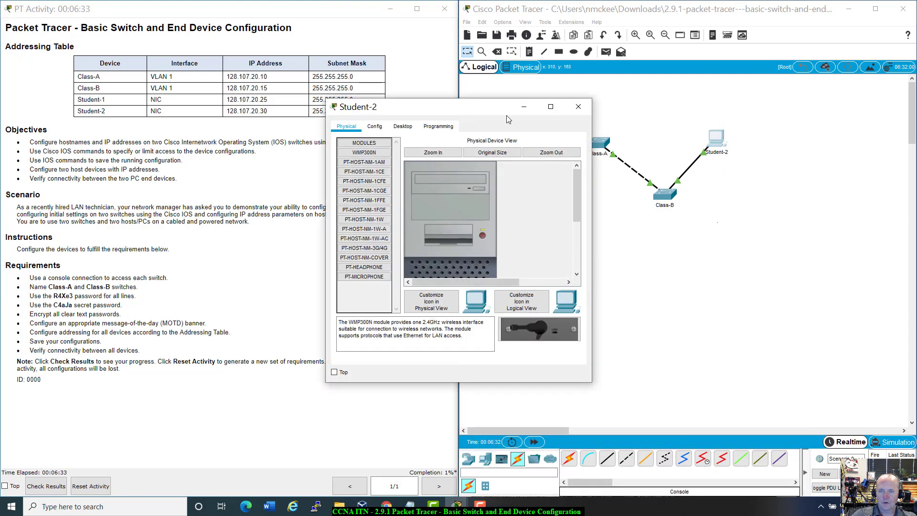
pyautogui.click(578, 107)
pyautogui.click(588, 459)
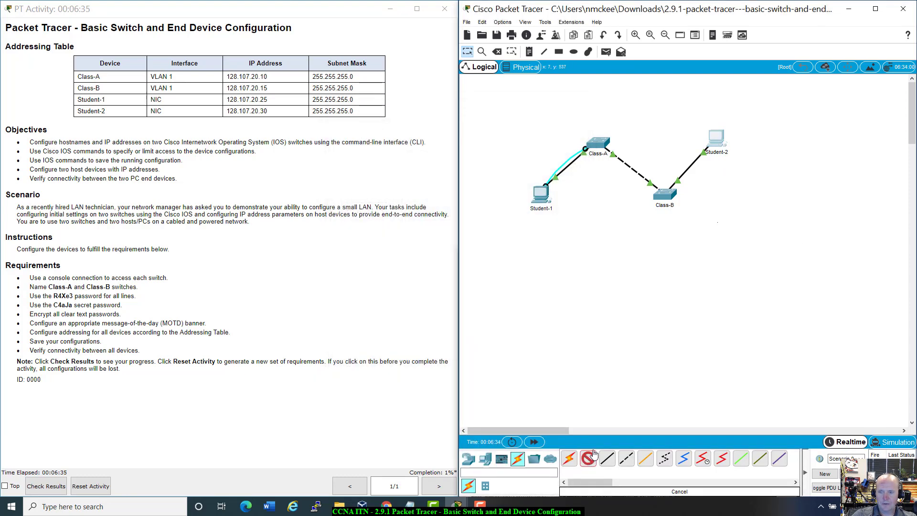
pyautogui.click(718, 148)
pyautogui.click(731, 152)
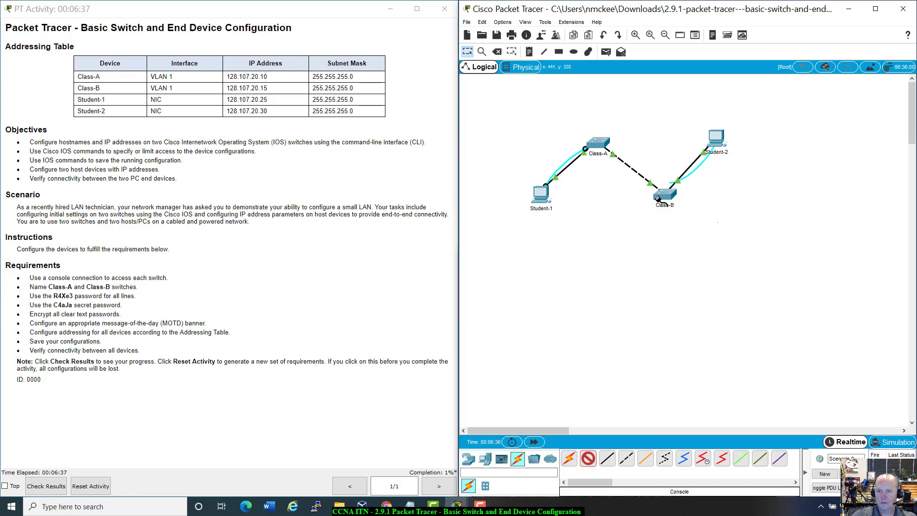
pyautogui.click(664, 202)
pyautogui.click(671, 202)
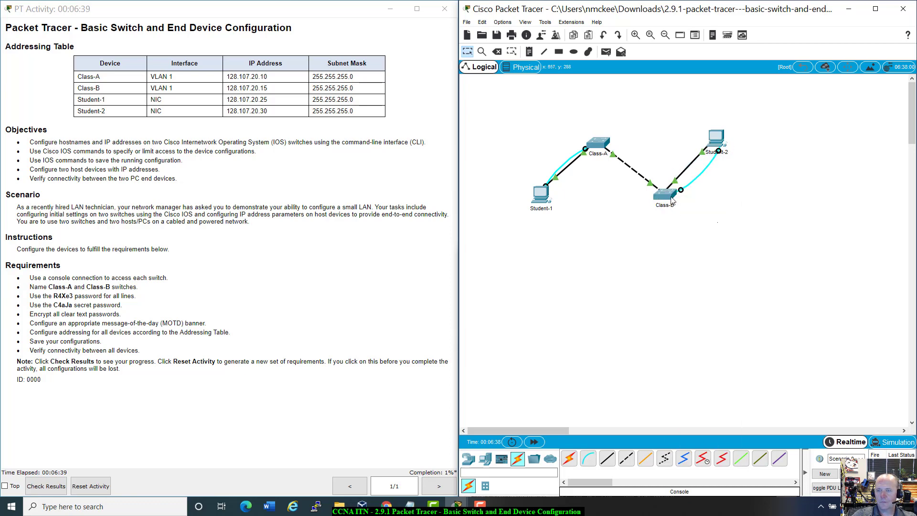
# Open Student-2's Terminal with default settings and wake the switch console.
pyautogui.click(721, 141)
pyautogui.moveTo(495, 106); pyautogui.dragTo(825, 224)
pyautogui.click(730, 240)
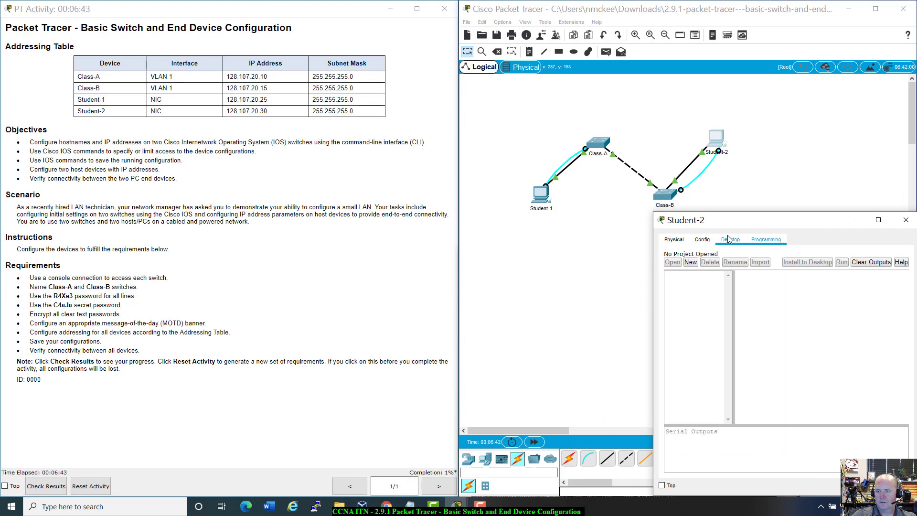
pyautogui.click(825, 286)
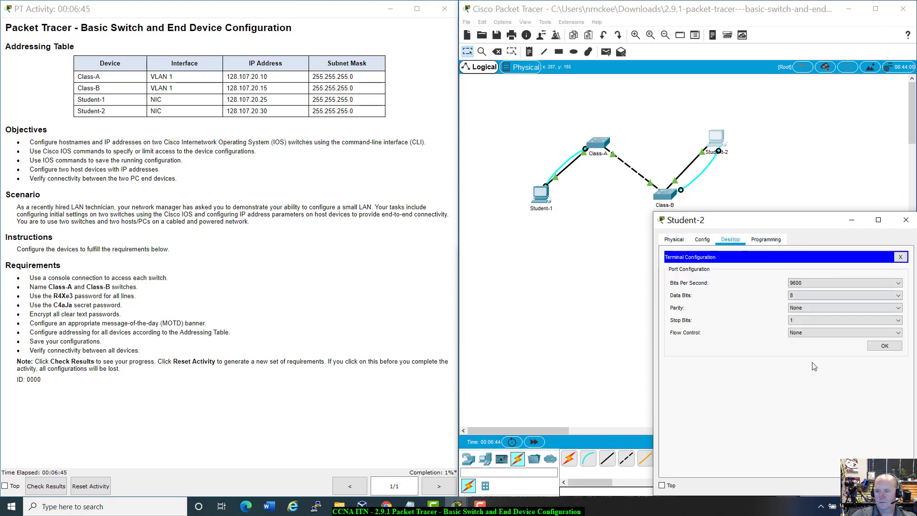
pyautogui.click(891, 347)
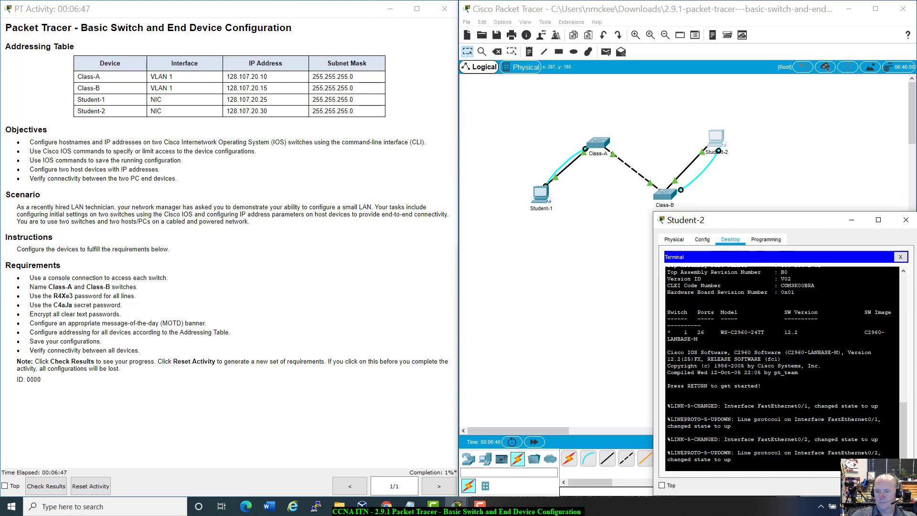
pyautogui.press('Return')
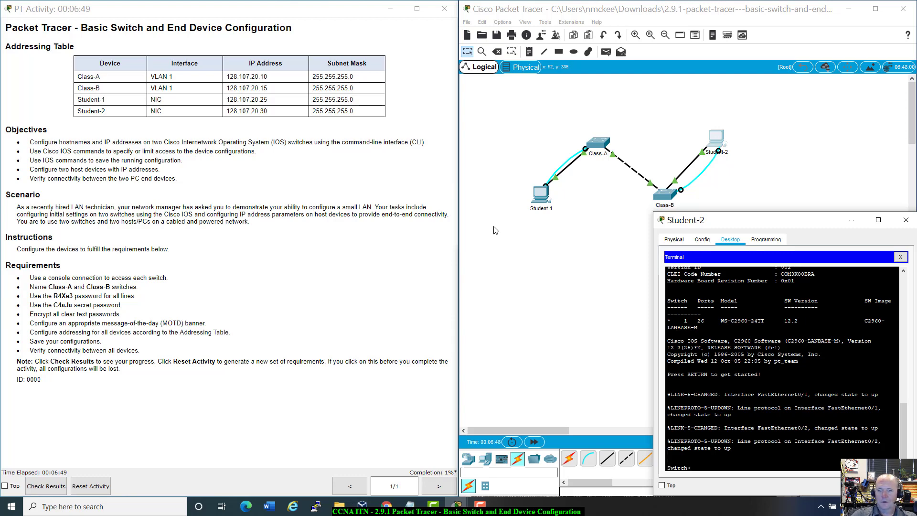
# Arrange the Student-1 and Student-2 terminal windows side by side.
pyautogui.click(543, 195)
pyautogui.moveTo(655, 258); pyautogui.dragTo(530, 214)
pyautogui.moveTo(663, 5); pyautogui.dragTo(576, 12)
pyautogui.click(831, 230)
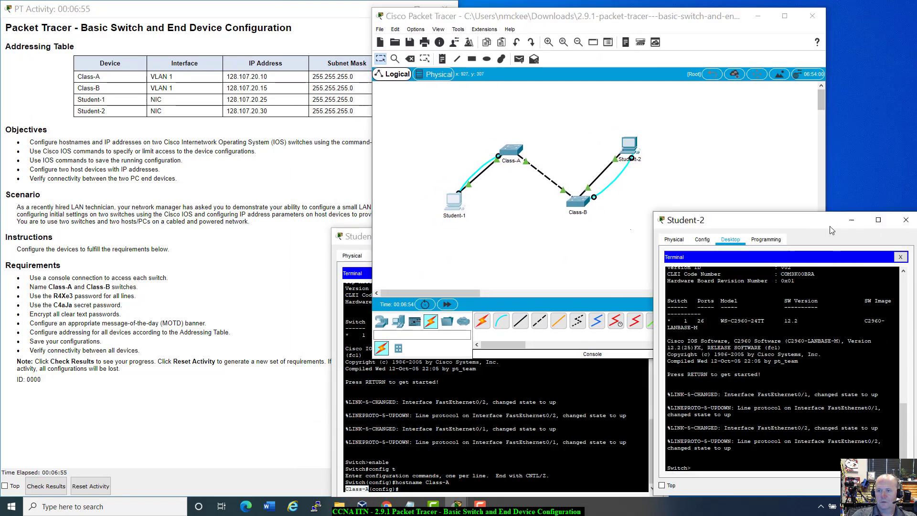
pyautogui.click(361, 235)
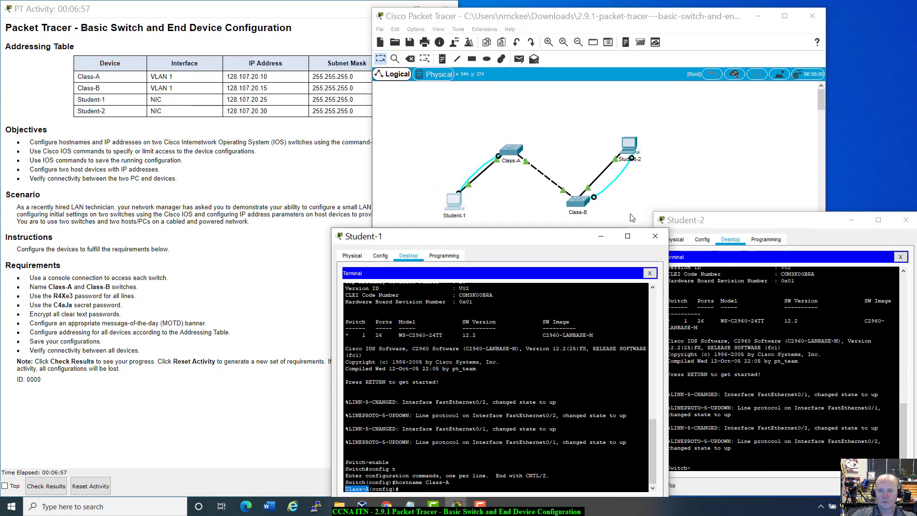
pyautogui.moveTo(564, 243); pyautogui.dragTo(580, 214)
pyautogui.moveTo(771, 220); pyautogui.dragTo(795, 214)
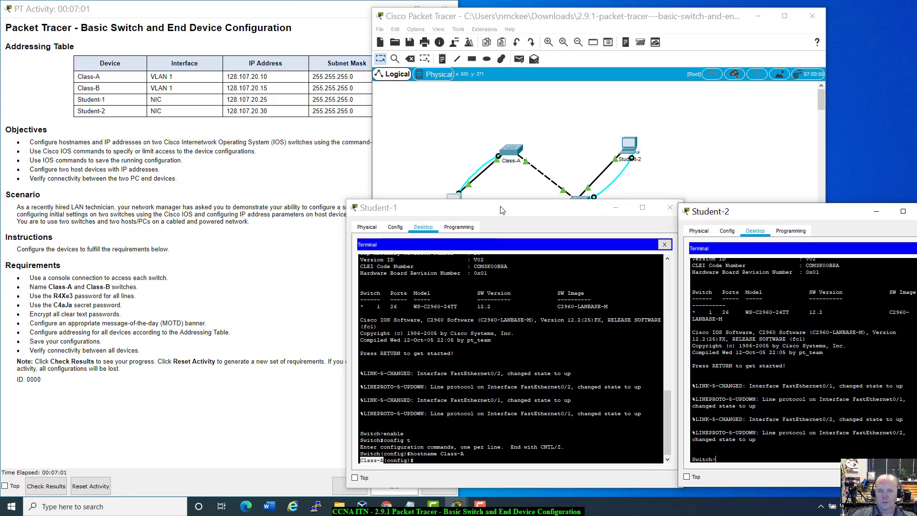
pyautogui.moveTo(502, 210); pyautogui.dragTo(498, 230)
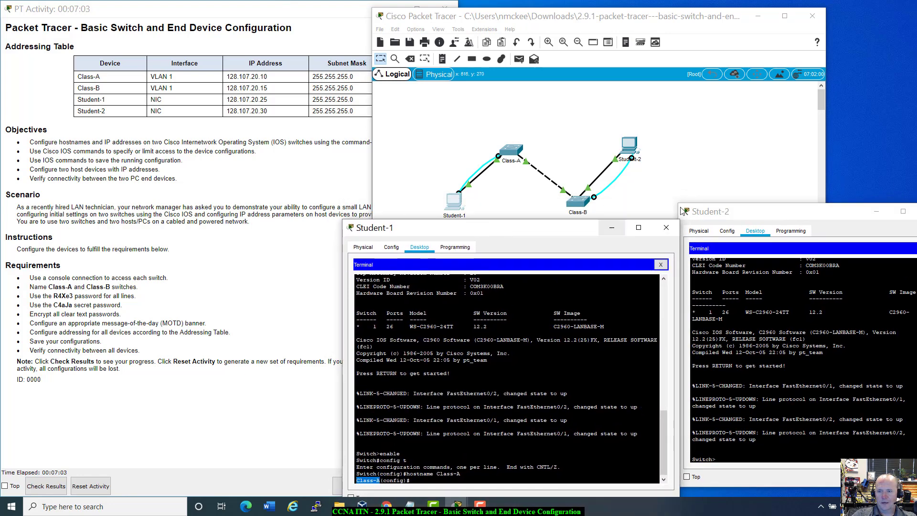
pyautogui.moveTo(713, 214); pyautogui.dragTo(716, 225)
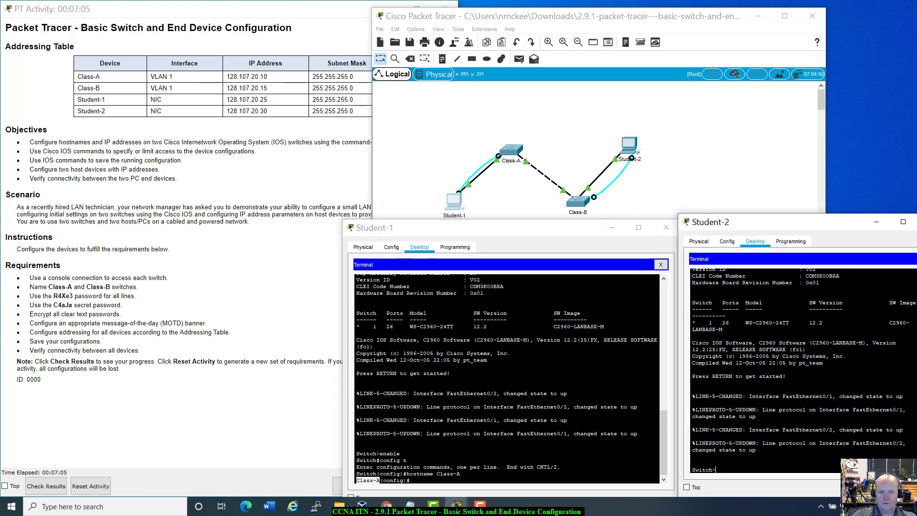
pyautogui.click(386, 474)
pyautogui.scroll(-1, 420, 474)
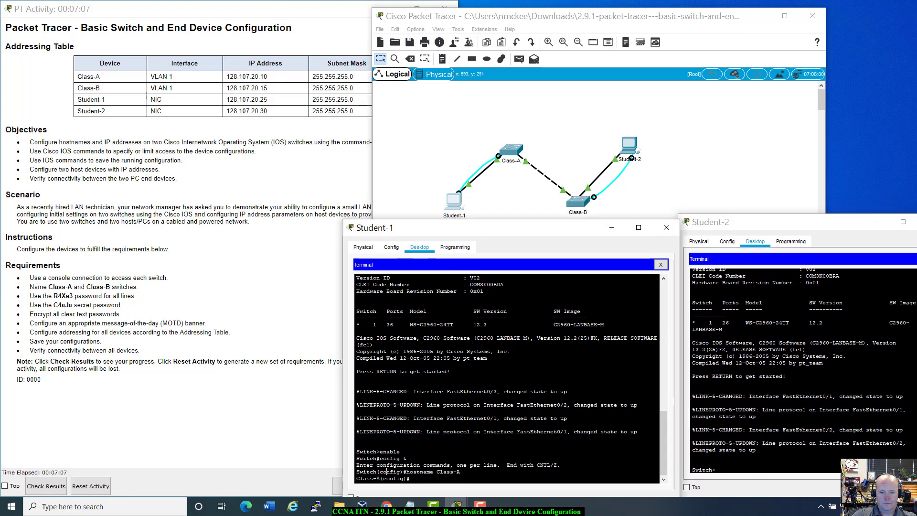
pyautogui.click(719, 470)
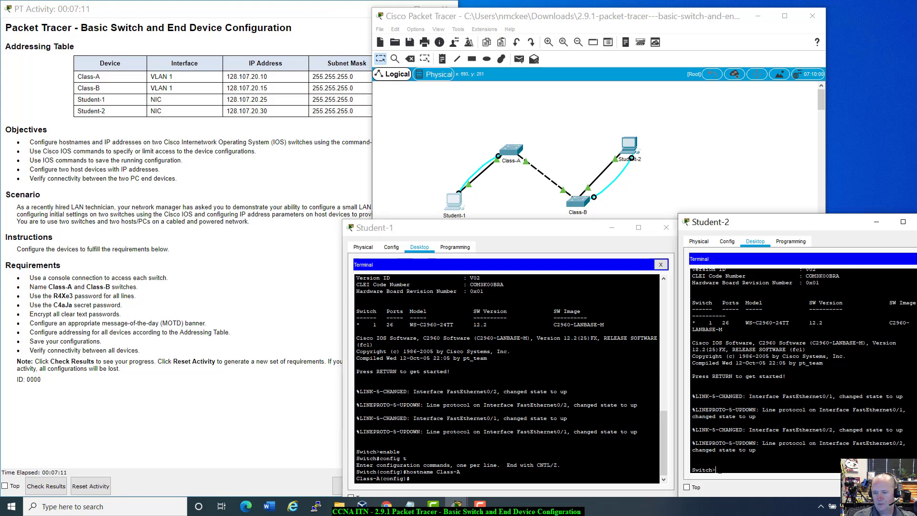
# On Student-2's terminal, enter enable and config t, then set hostname Class-B.
pyautogui.write('enable')
pyautogui.press('Return')
pyautogui.write('co')
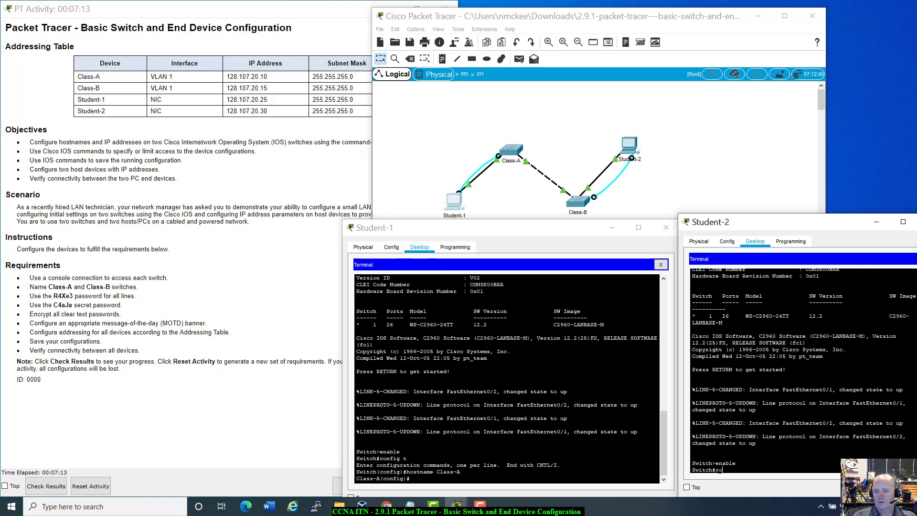
pyautogui.write('nfig t')
pyautogui.press('Return')
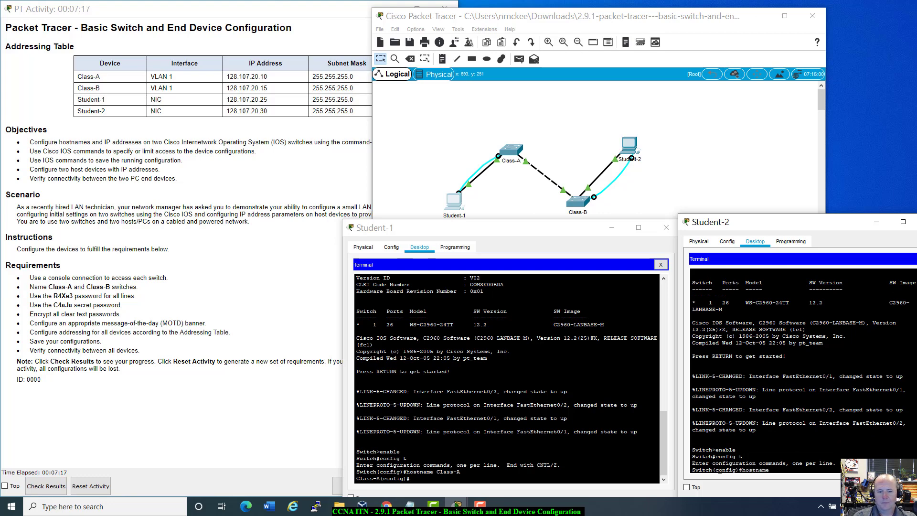
pyautogui.write('hostname Class')
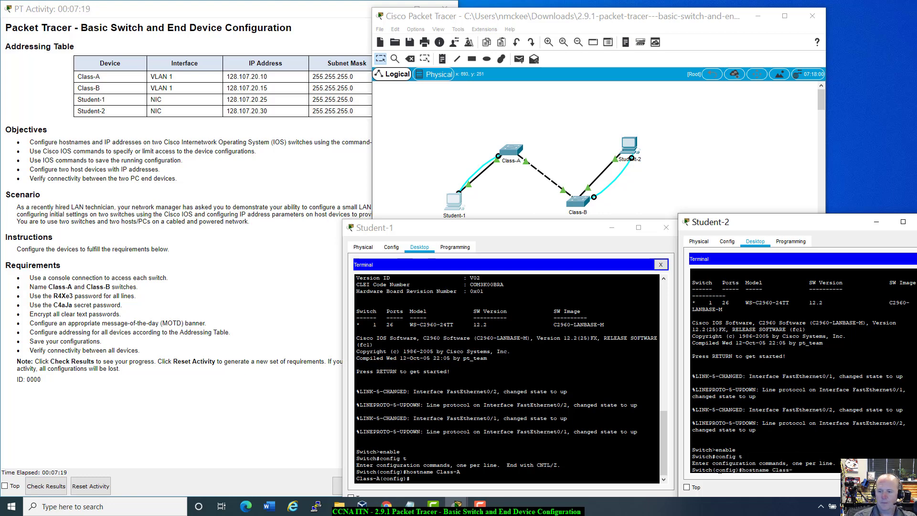
pyautogui.write('-B')
pyautogui.press('Return')
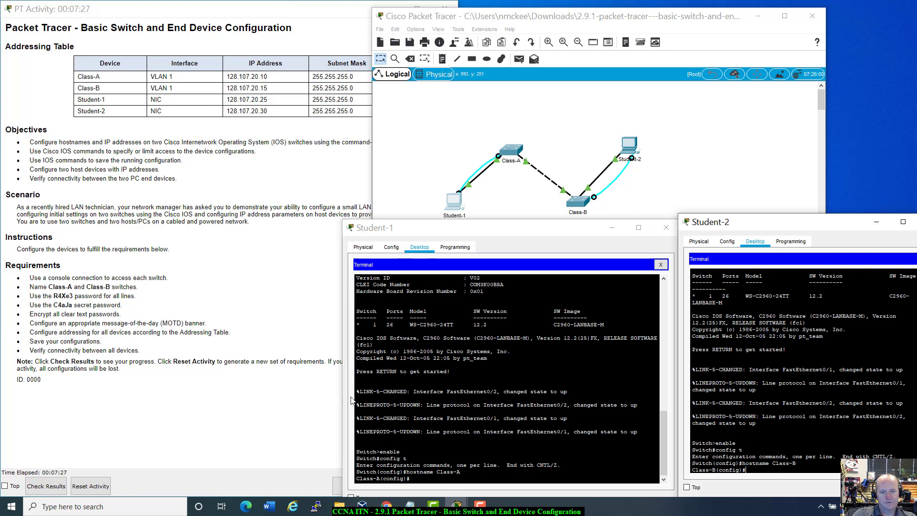
pyautogui.click(411, 478)
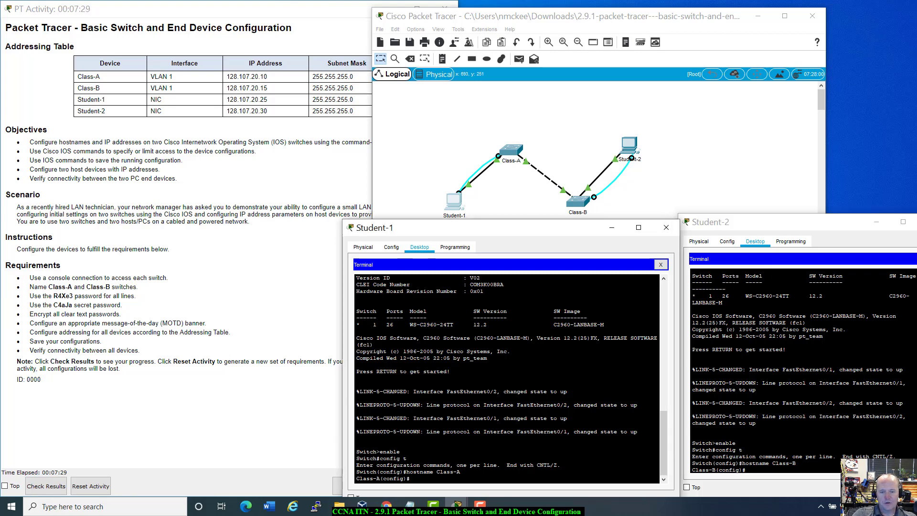
# Run 'do show run' on Class-A and page through it, noting the line con 0 and vty settings.
pyautogui.write('do')
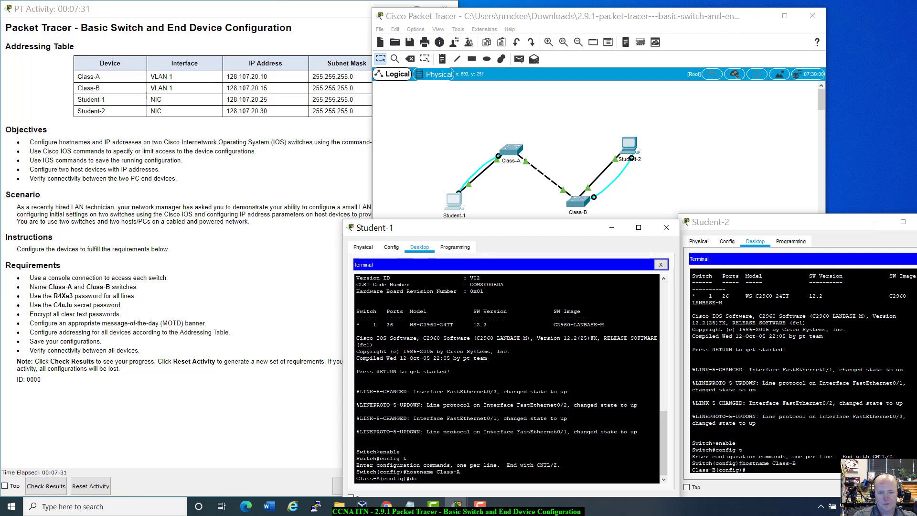
pyautogui.write(' show run')
pyautogui.press('Return')
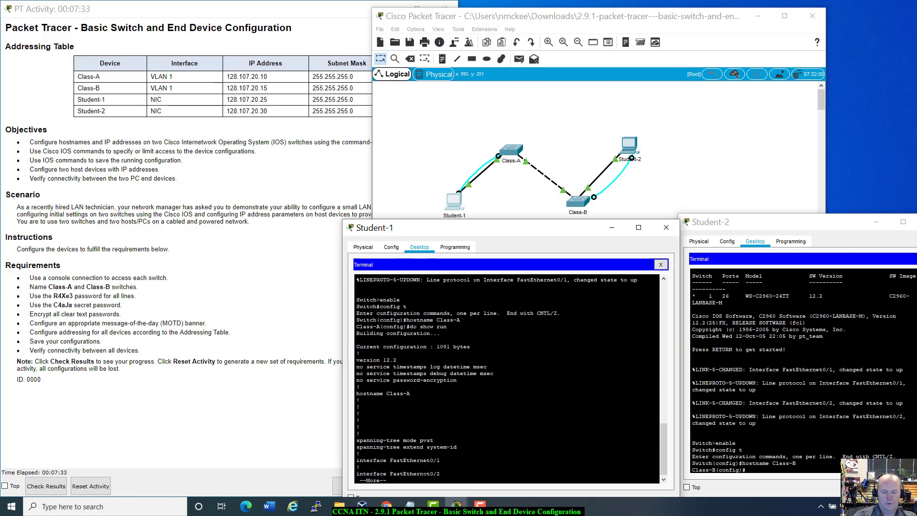
pyautogui.press('space')
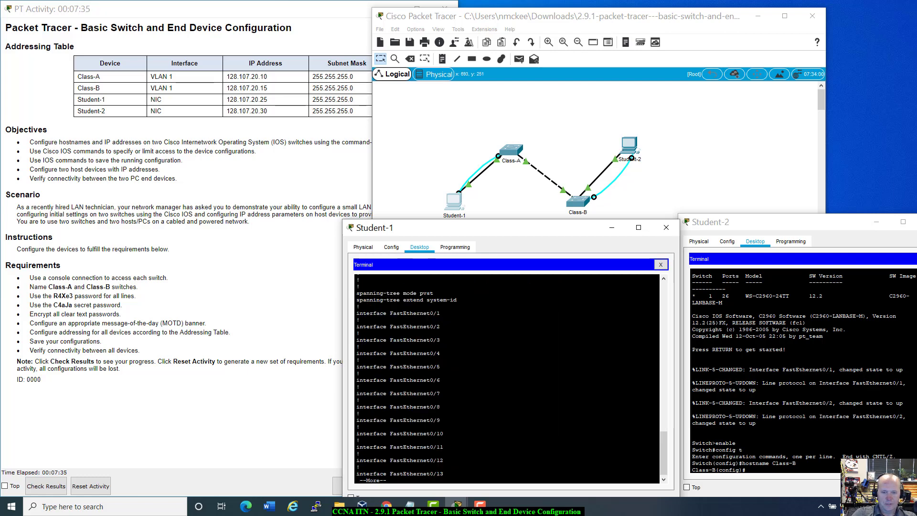
pyautogui.press('space')
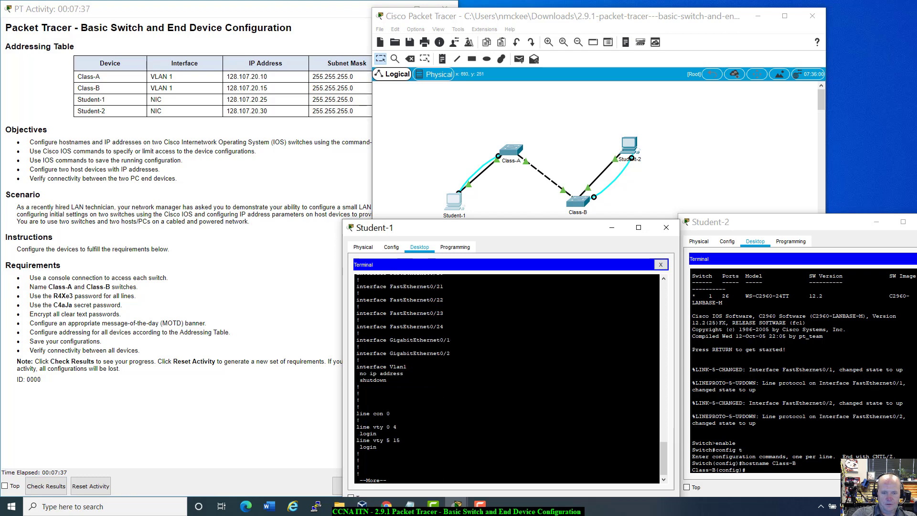
pyautogui.moveTo(356, 414); pyautogui.dragTo(359, 453)
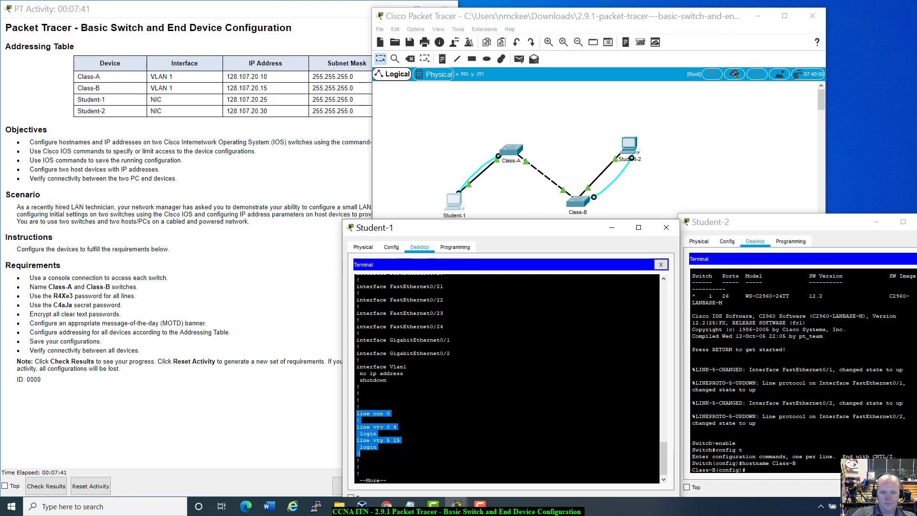
pyautogui.click(376, 446)
pyautogui.moveTo(362, 427); pyautogui.dragTo(400, 440)
pyautogui.click(400, 441)
pyautogui.press('space')
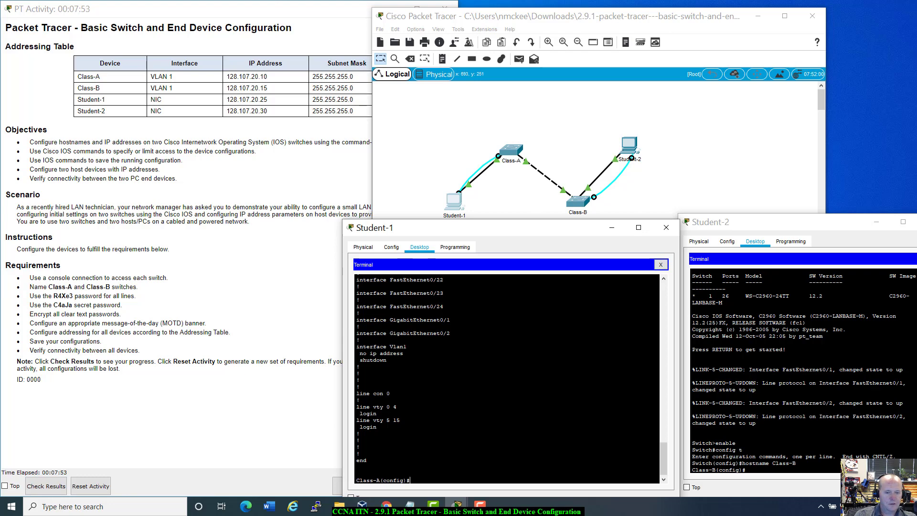
# Try 'interface console 0' on Class-A and list the available interface options.
pyautogui.write('interface')
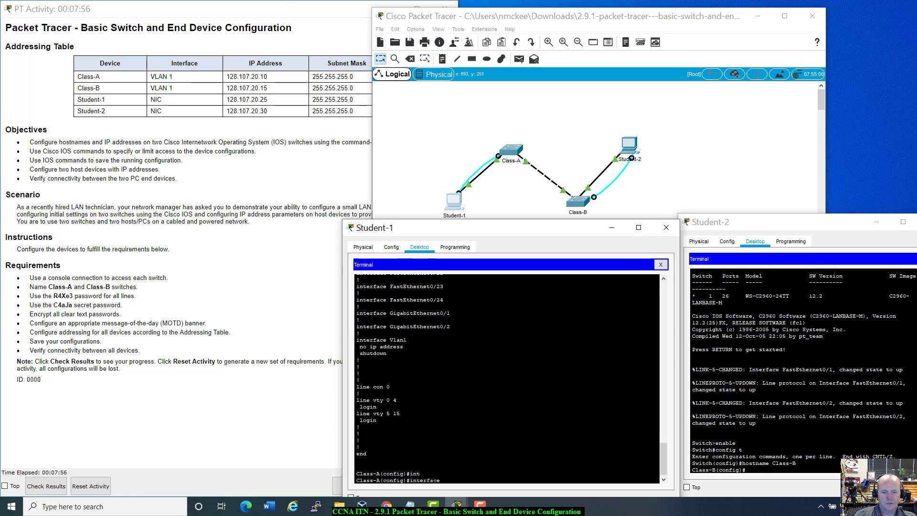
pyautogui.press('Tab')
pyautogui.write('co')
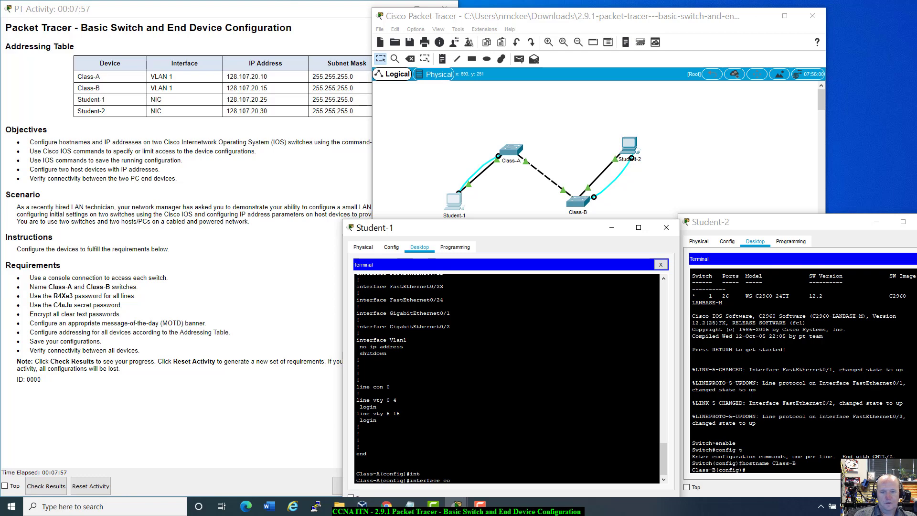
pyautogui.write('on')
pyautogui.write('s')
pyautogui.press('Tab')
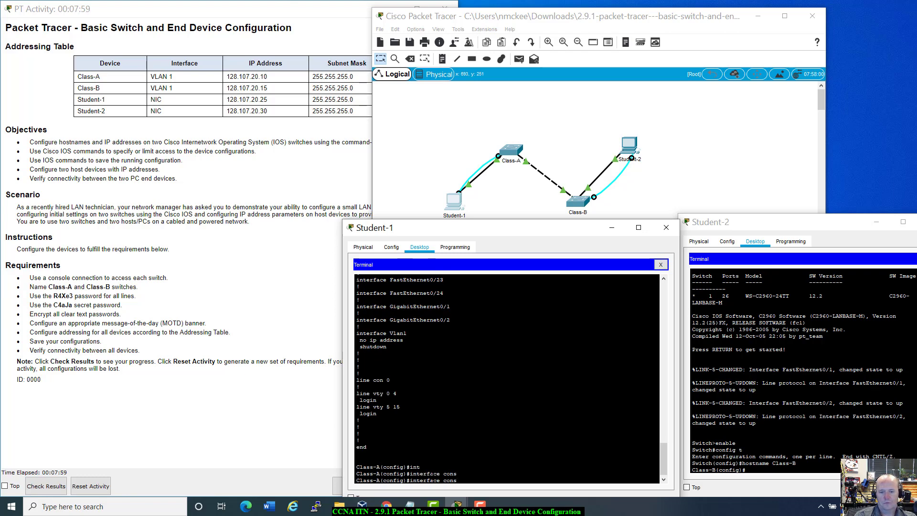
pyautogui.write('ole 0')
pyautogui.press('Return')
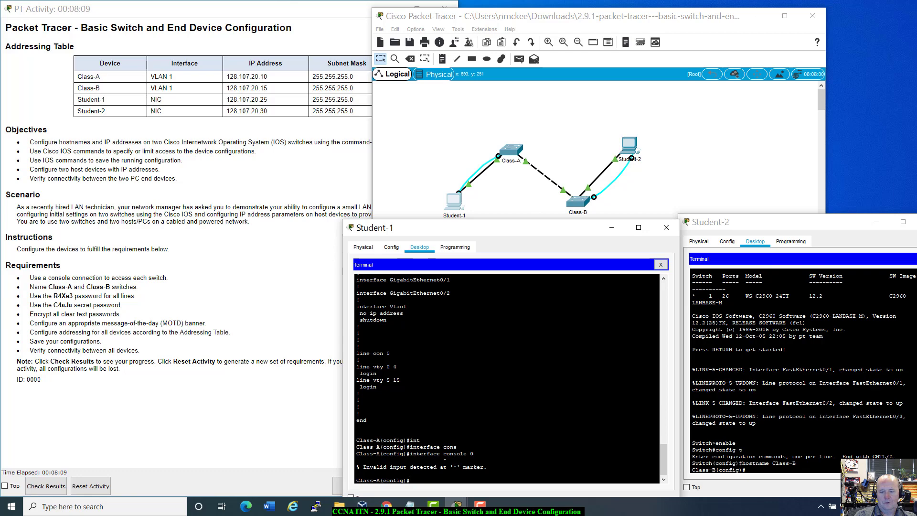
pyautogui.write('int')
pyautogui.press('Tab')
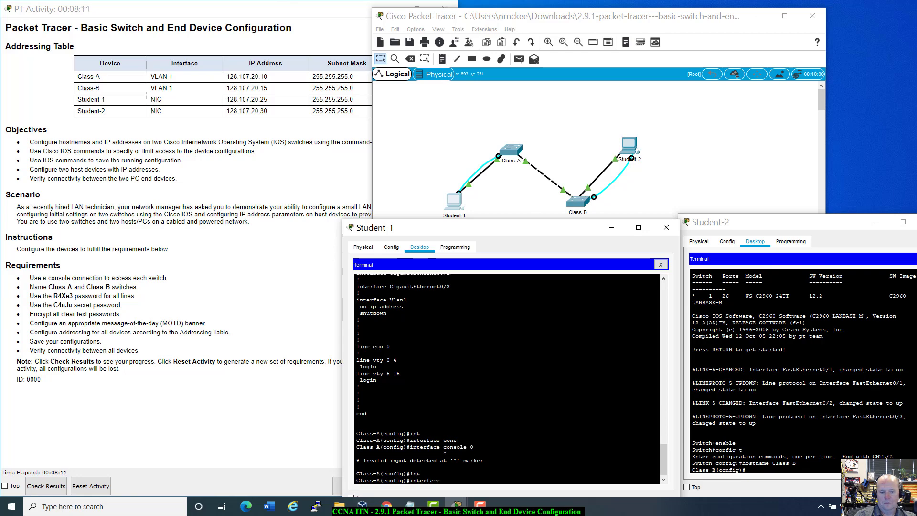
pyautogui.write('?')
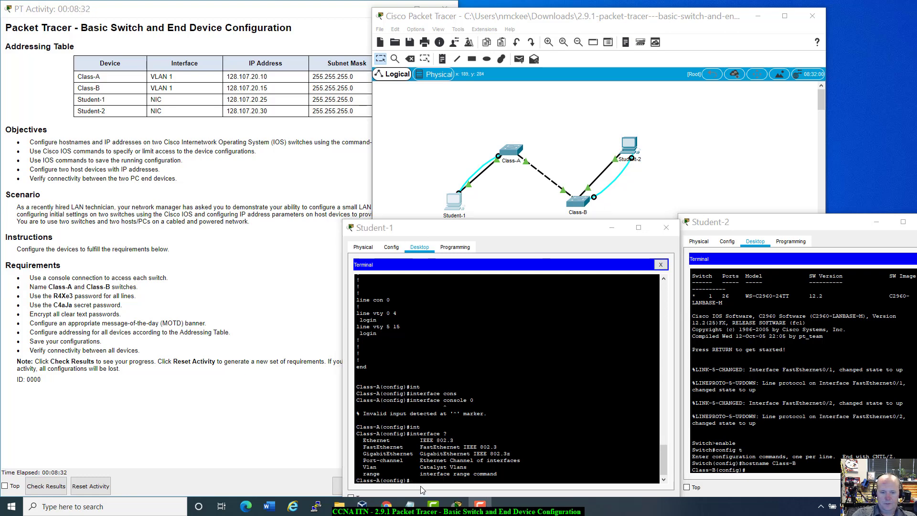
pyautogui.click(422, 490)
# Enter line console 0 configuration on Class-A.
pyautogui.write('loin')
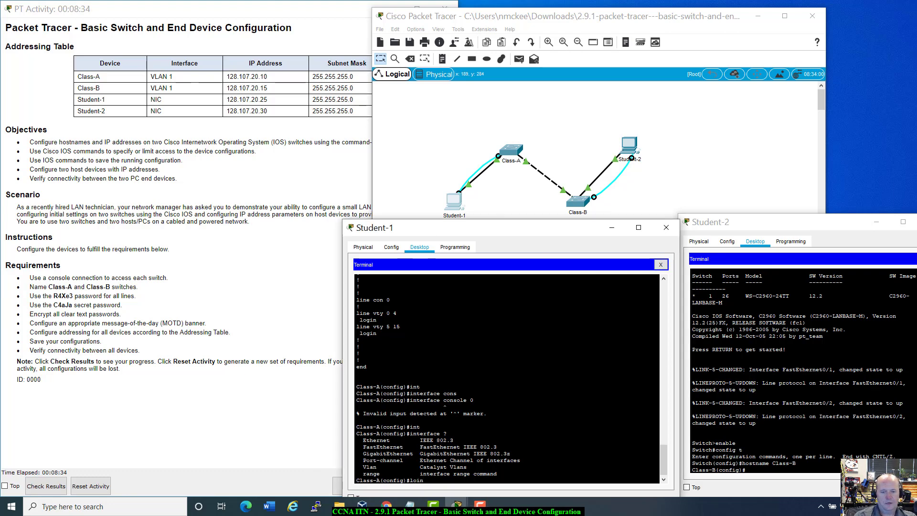
pyautogui.press('BackSpace')
pyautogui.press('BackSpace')
pyautogui.press('BackSpace')
pyautogui.write('ine colse')
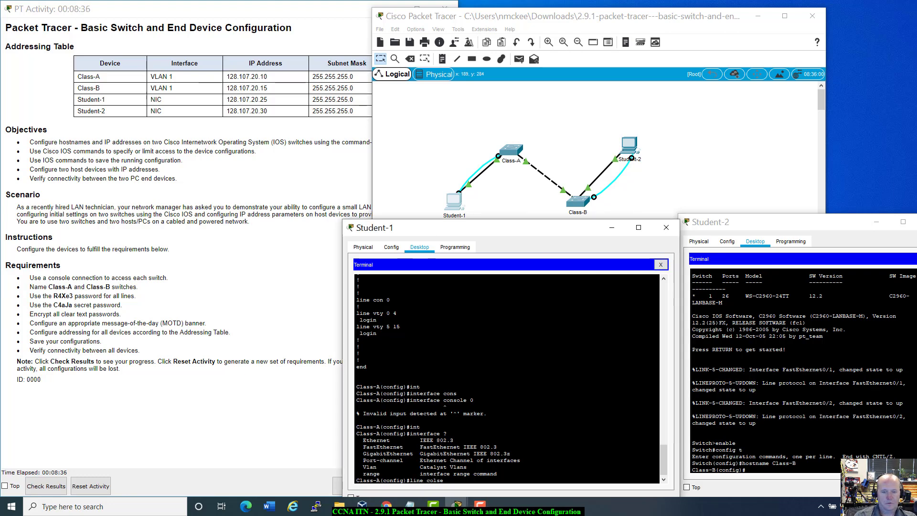
pyautogui.press('BackSpace')
pyautogui.press('BackSpace')
pyautogui.press('BackSpace')
pyautogui.write('nsole 0')
pyautogui.press('Return')
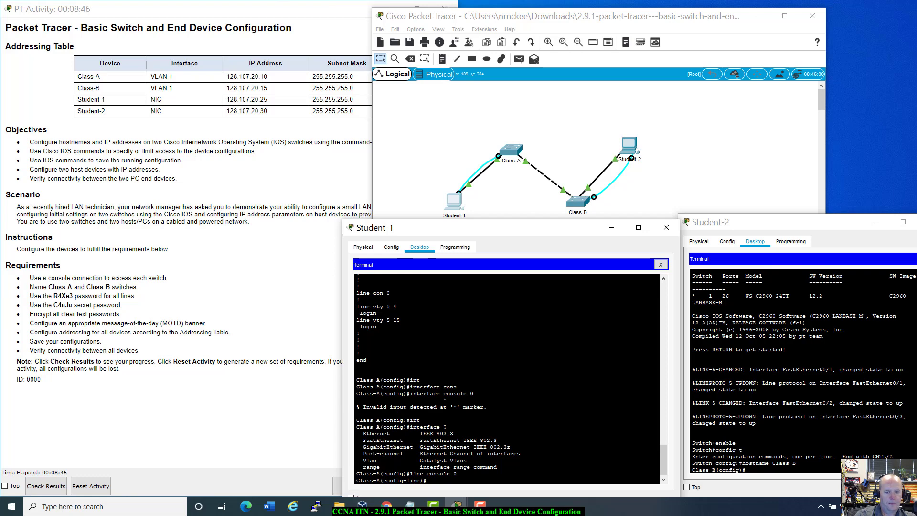
# Set the required console password on Class-A and enable login.
pyautogui.write('pass')
pyautogui.press('Tab')
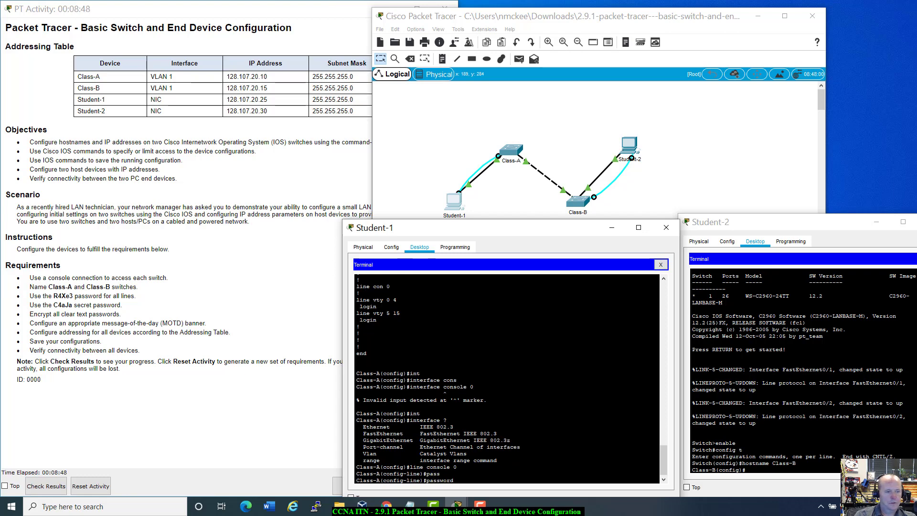
pyautogui.write('R')
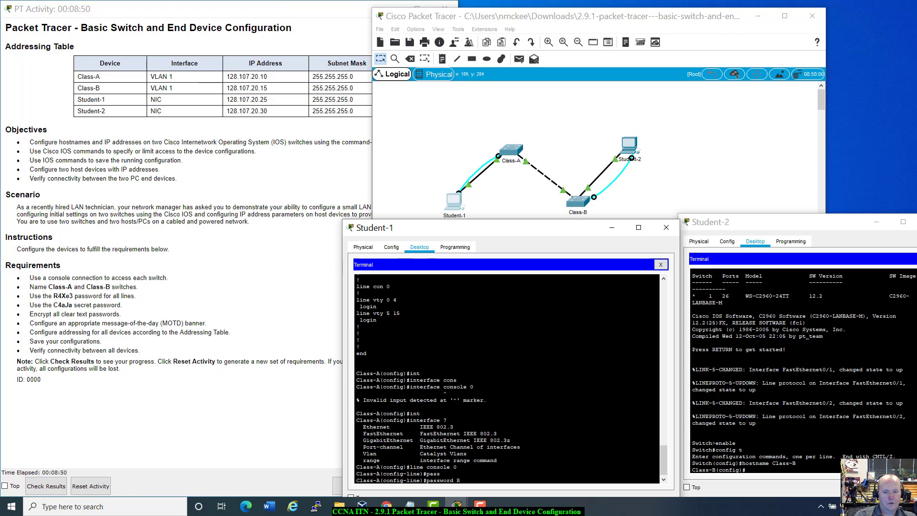
pyautogui.write('4X')
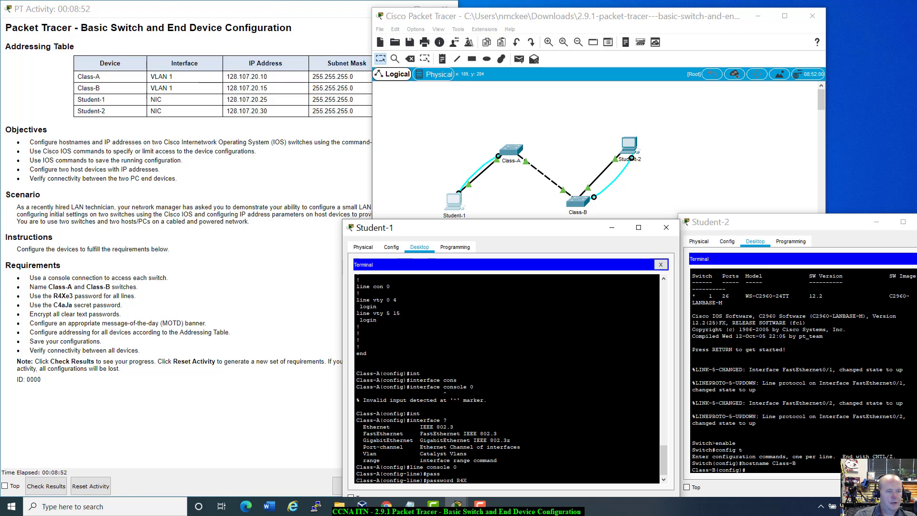
pyautogui.write('e3')
pyautogui.press('Return')
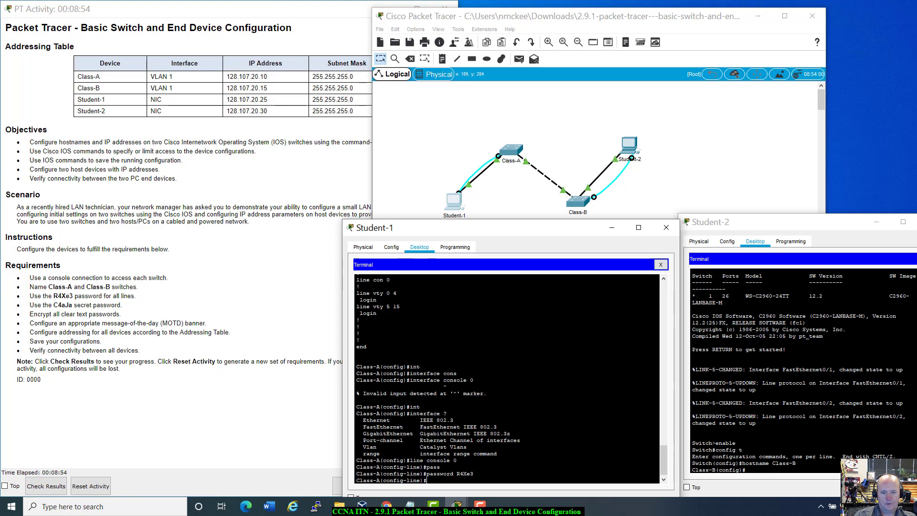
pyautogui.write('lin')
pyautogui.press('BackSpace')
pyautogui.write('onfig-li')
pyautogui.press('BackSpace')
pyautogui.press('BackSpace')
pyautogui.press('BackSpace')
pyautogui.write('gin')
pyautogui.press('Return')
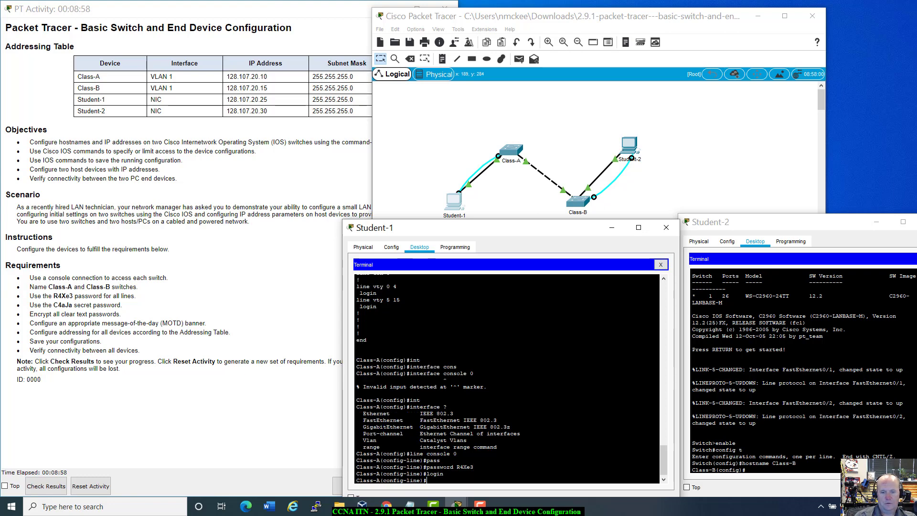
pyautogui.click(762, 473)
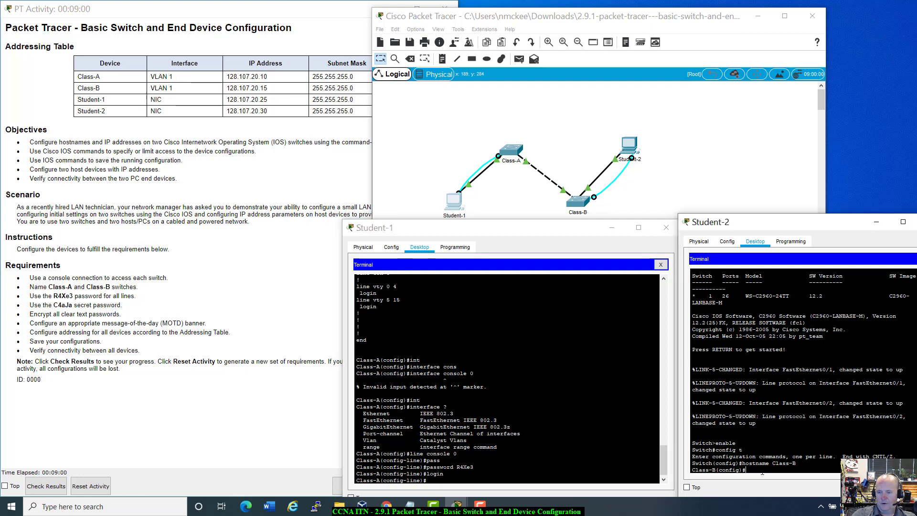
# On Class-B, enter line console 0, set the required password, and enable login.
pyautogui.write('line')
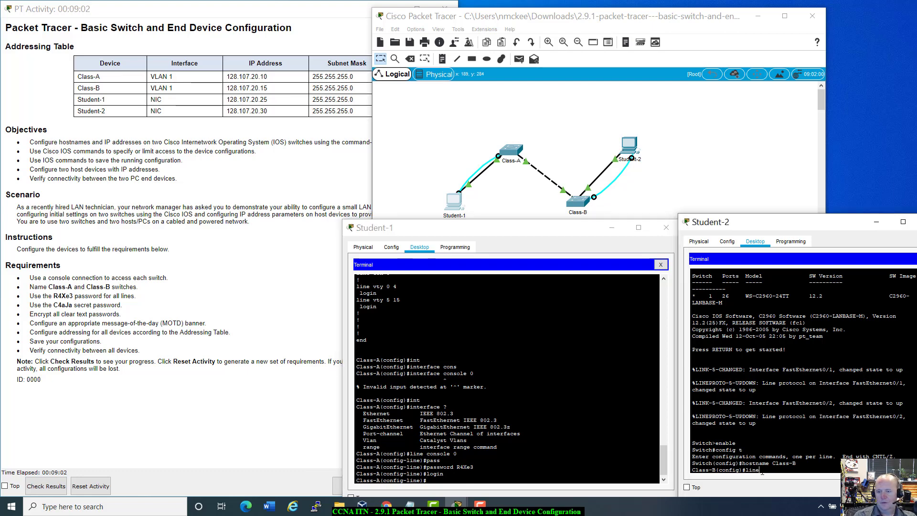
pyautogui.write(' console 0')
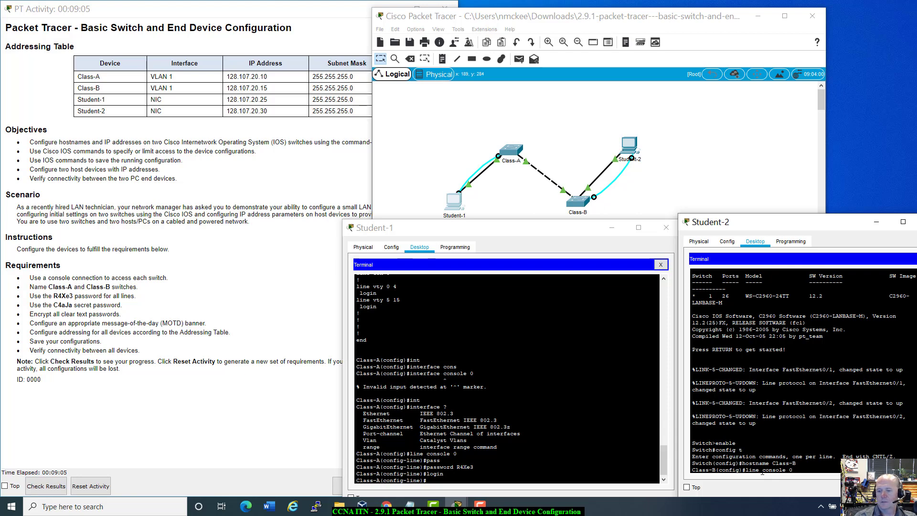
pyautogui.press('Return')
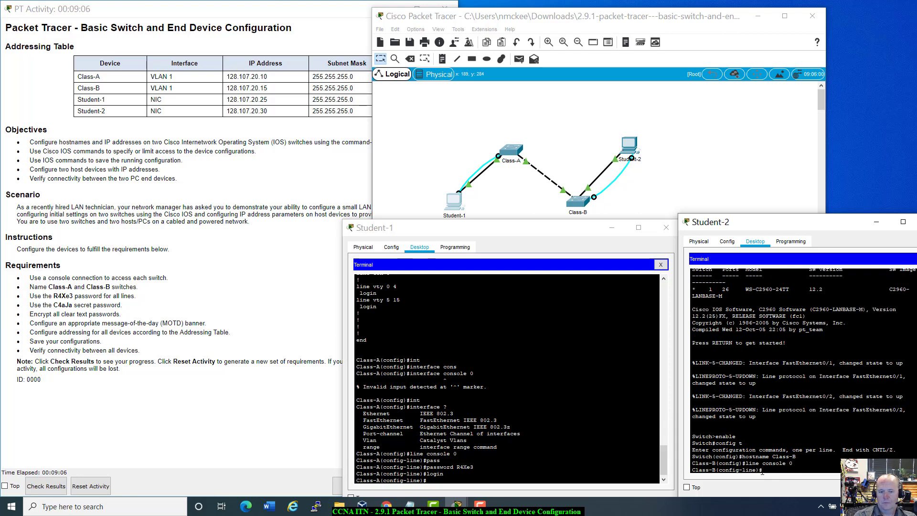
pyautogui.write('pass')
pyautogui.press('Tab')
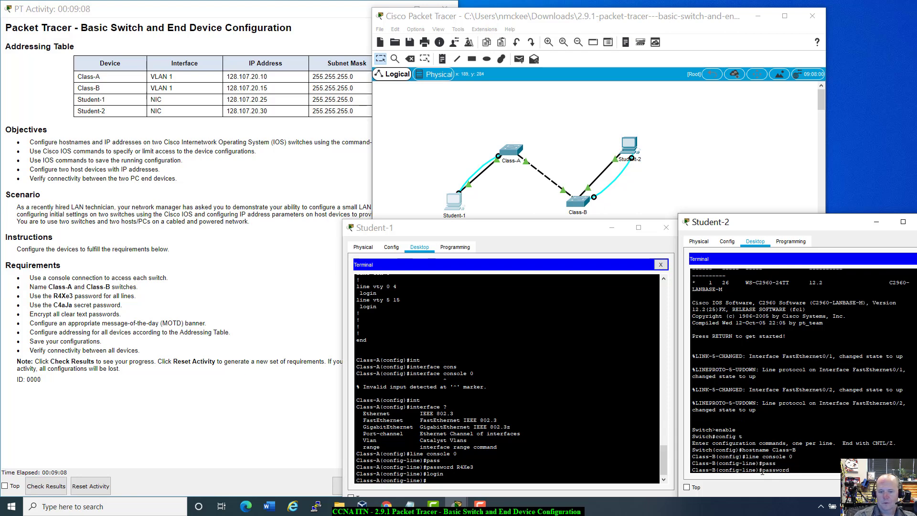
pyautogui.write('R4')
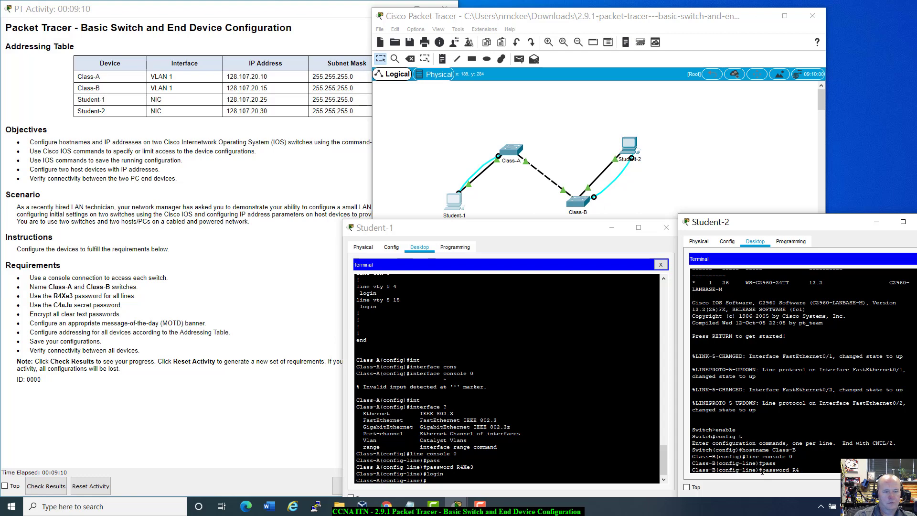
pyautogui.write('Xe3')
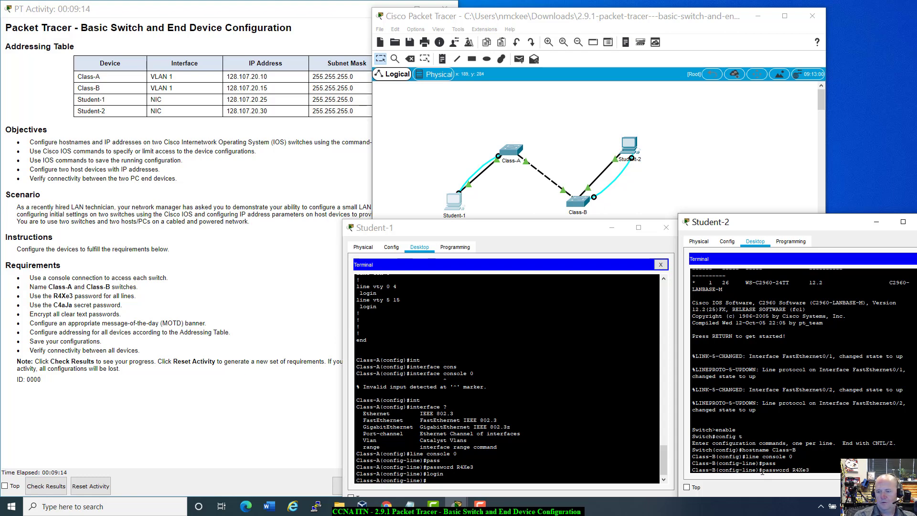
pyautogui.press('Return')
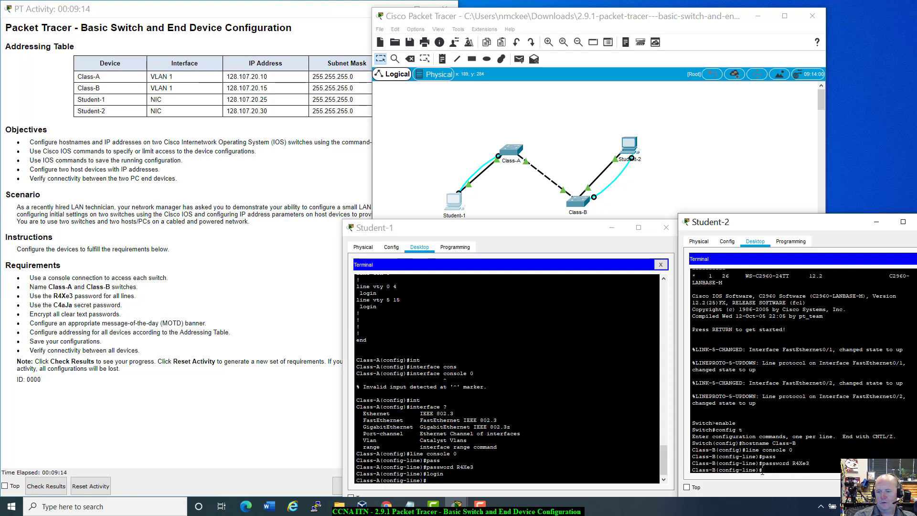
pyautogui.write('lin')
pyautogui.write('in')
pyautogui.press('Return')
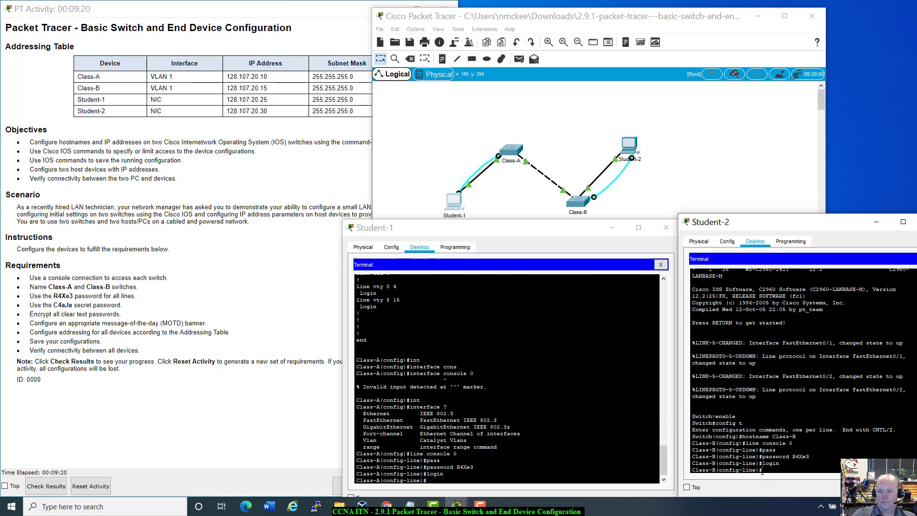
# On Class-A, set the required password and login on line vty 0 15.
pyautogui.click(443, 483)
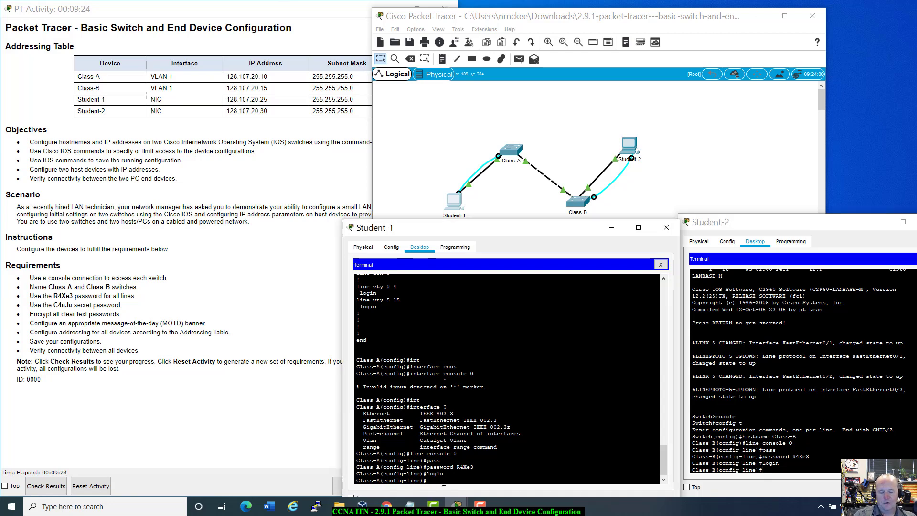
pyautogui.write('line vty 0')
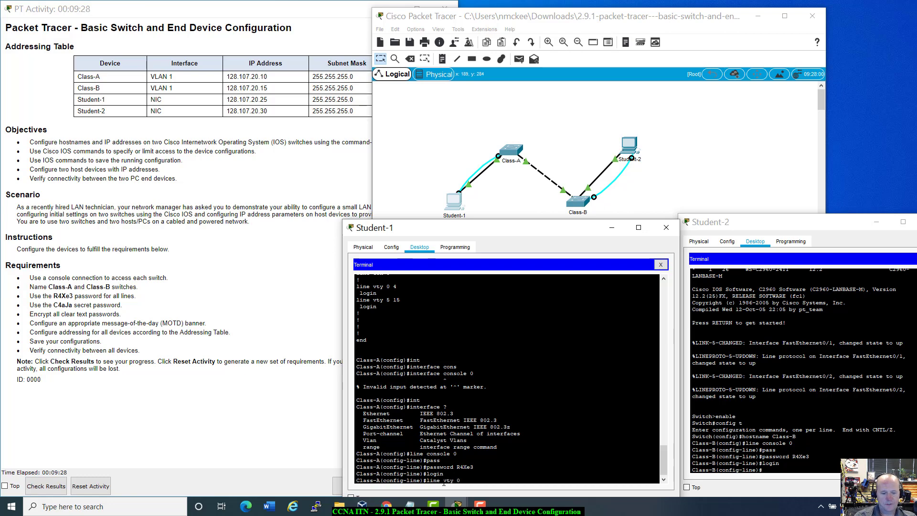
pyautogui.write(' 15')
pyautogui.press('Return')
pyautogui.write('p')
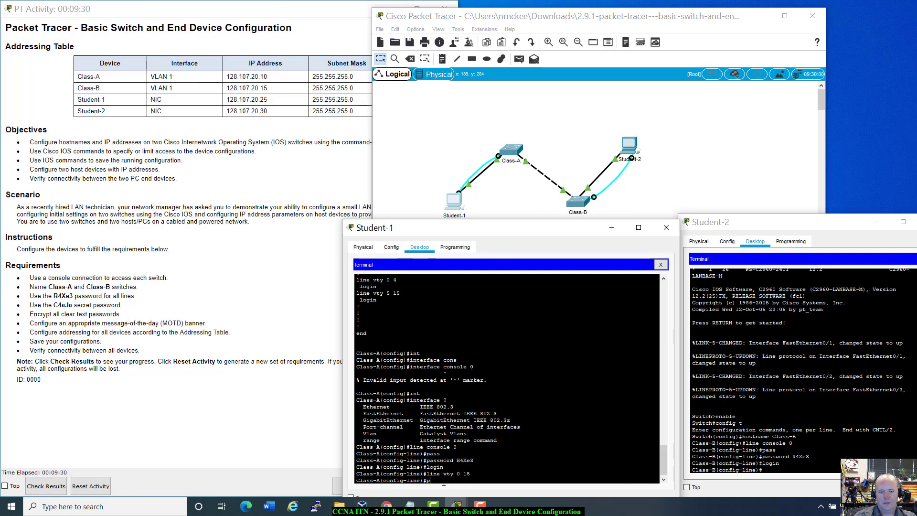
pyautogui.write('ass')
pyautogui.press('Tab')
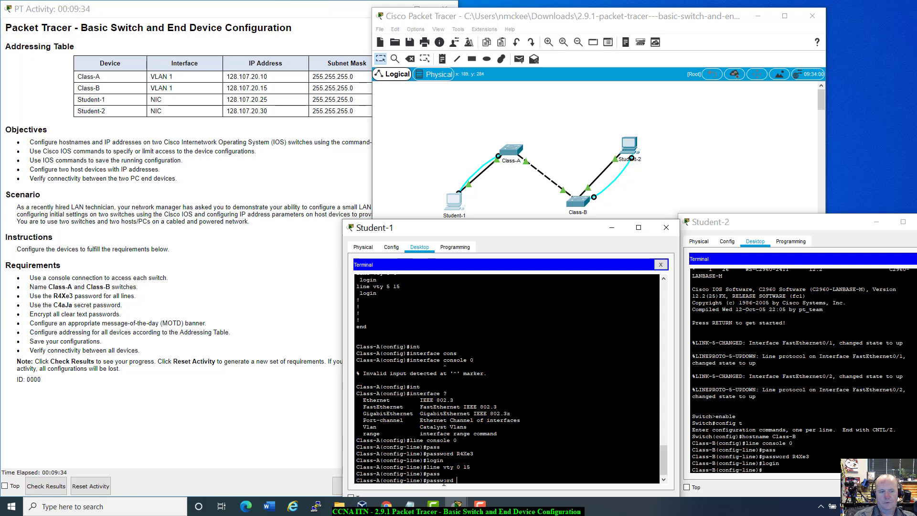
pyautogui.press('BackSpace')
pyautogui.press('BackSpace')
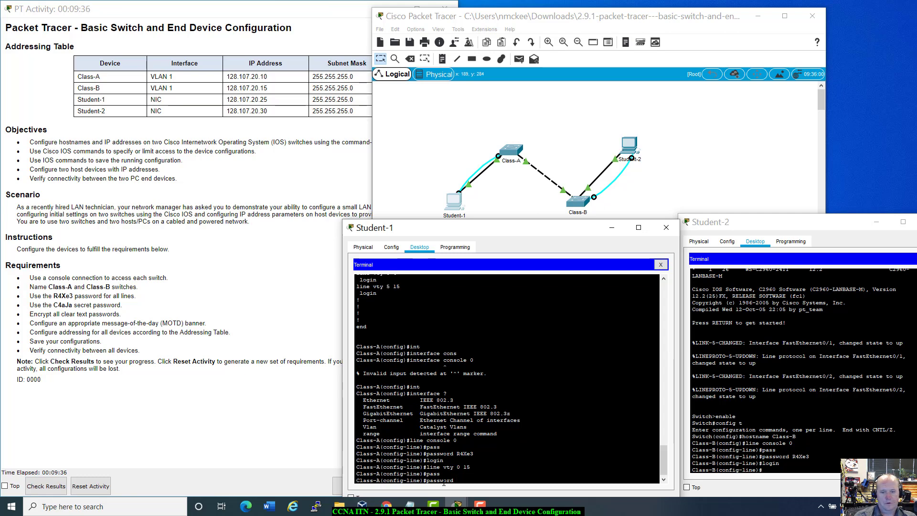
pyautogui.write('d ')
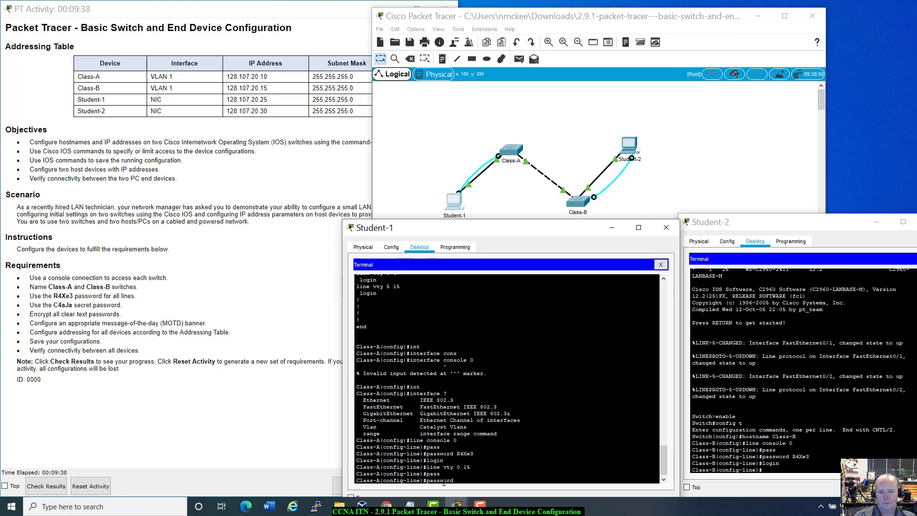
pyautogui.write('R4Xe3')
pyautogui.press('Return')
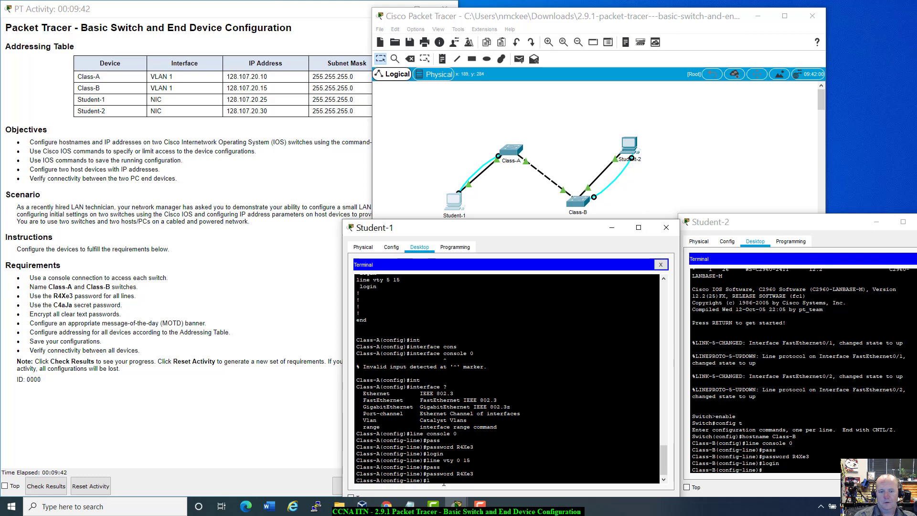
pyautogui.write('login')
pyautogui.press('Return')
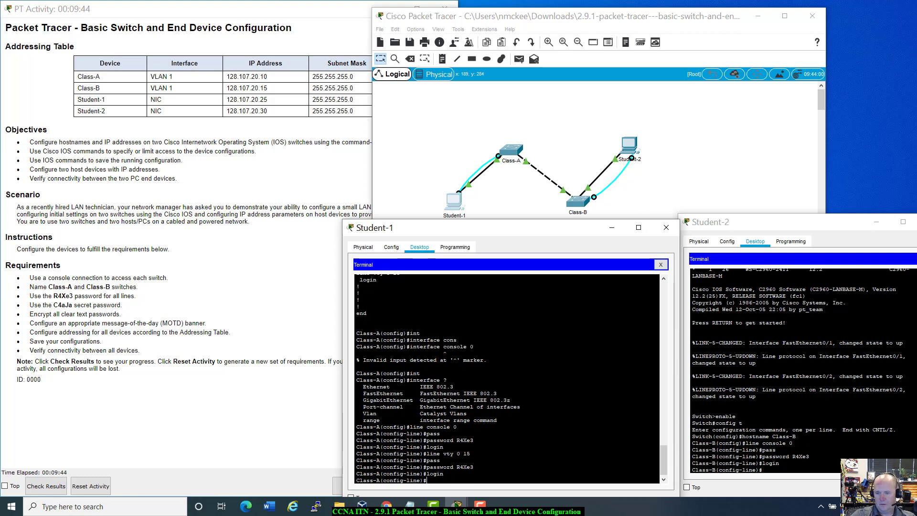
# On Class-B, set the required password and login on line vty 0 15.
pyautogui.click(779, 464)
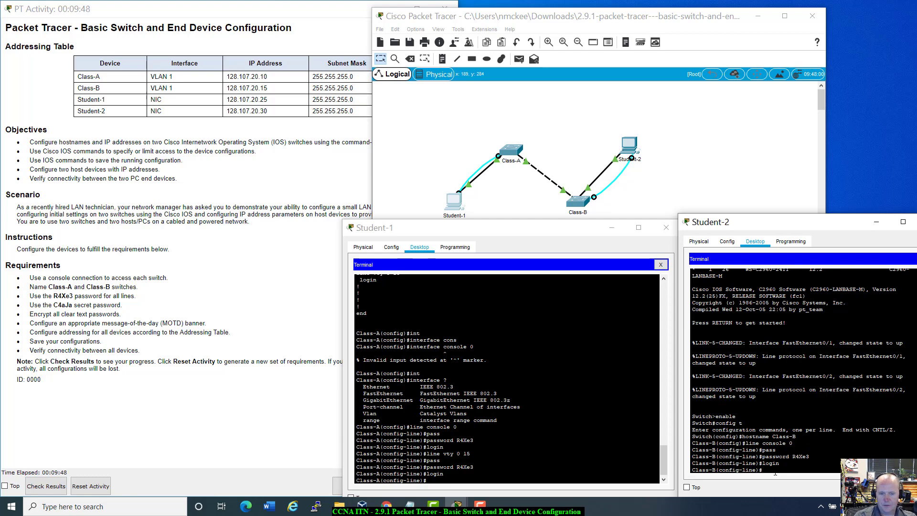
pyautogui.write('login')
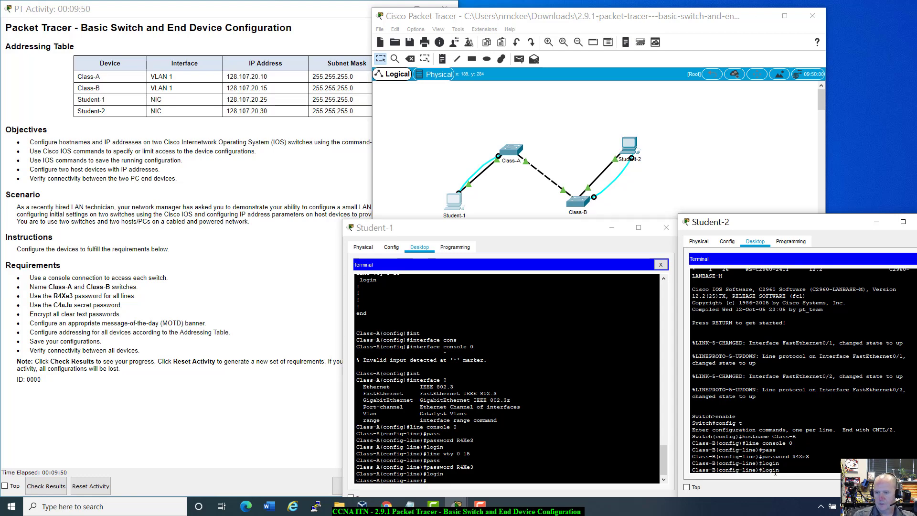
pyautogui.press('Up')
pyautogui.press('Up')
pyautogui.press('BackSpace')
pyautogui.press('BackSpace')
pyautogui.press('BackSpace')
pyautogui.press('BackSpace')
pyautogui.press('BackSpace')
pyautogui.press('BackSpace')
pyautogui.press('BackSpace')
pyautogui.press('BackSpace')
pyautogui.write('ty')
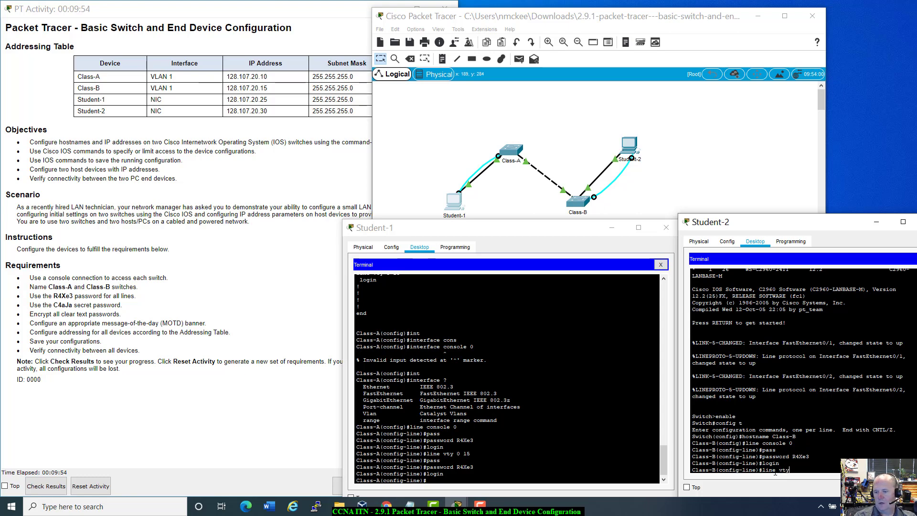
pyautogui.write(' 0 15')
pyautogui.press('Return')
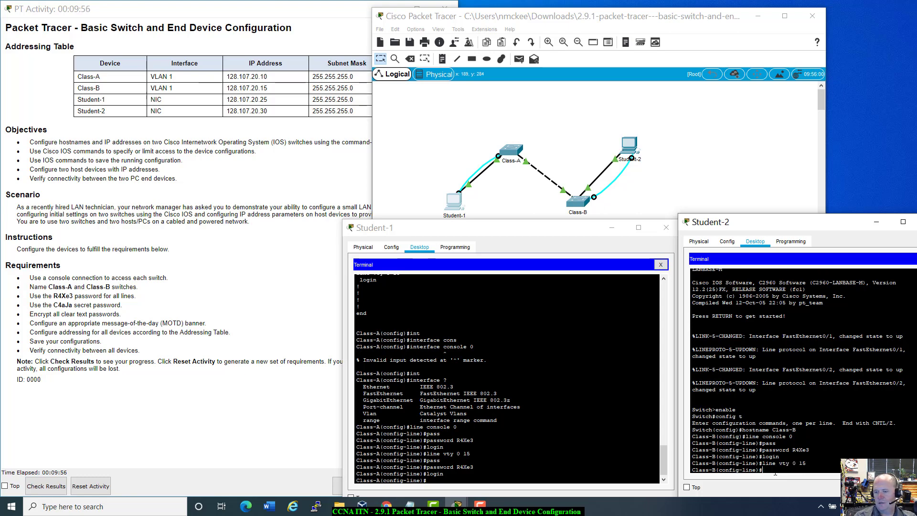
pyautogui.write('pass')
pyautogui.press('Tab')
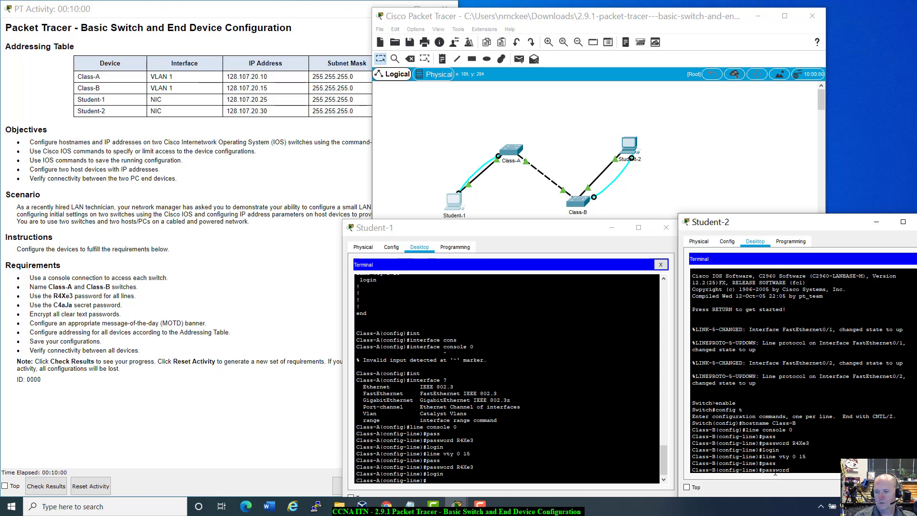
pyautogui.write('R4')
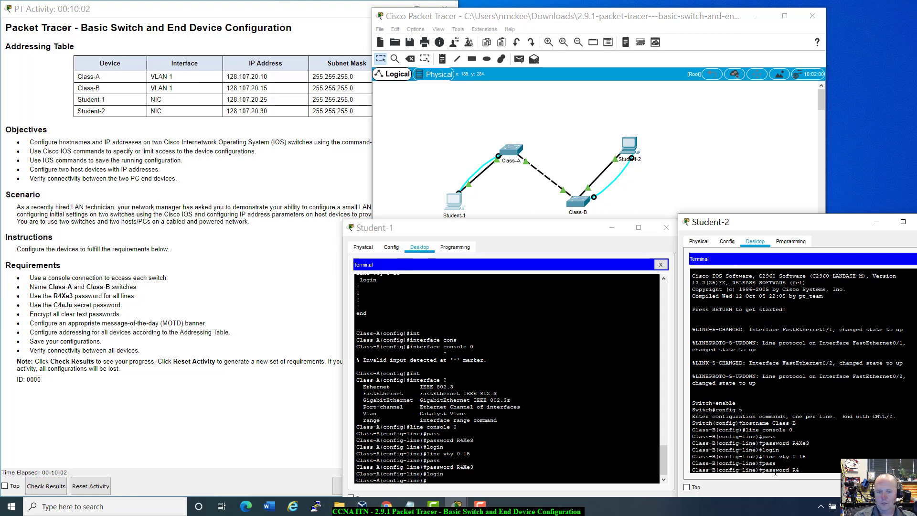
pyautogui.write('Xe3')
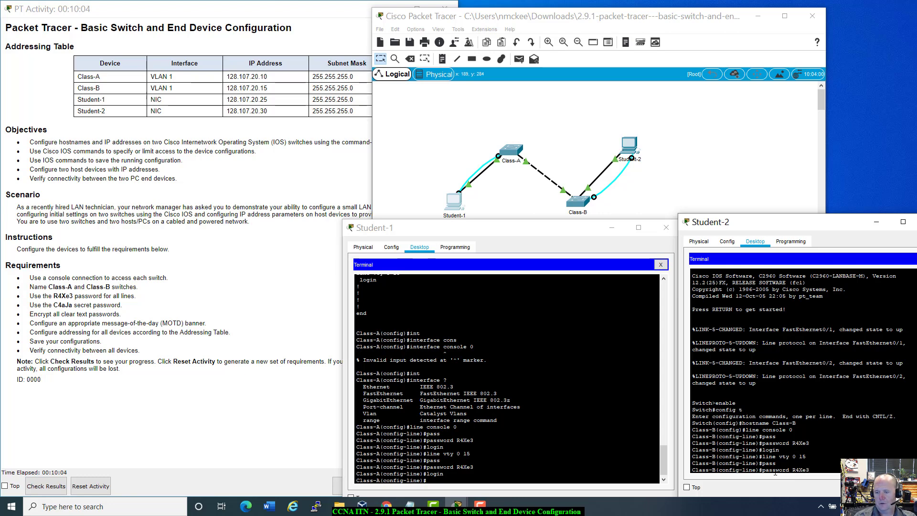
pyautogui.press('Return')
pyautogui.write('login')
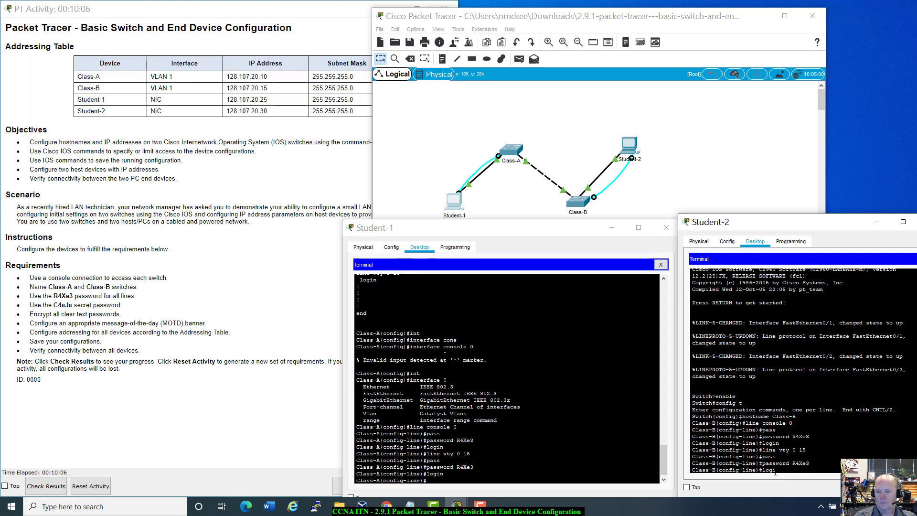
pyautogui.press('Return')
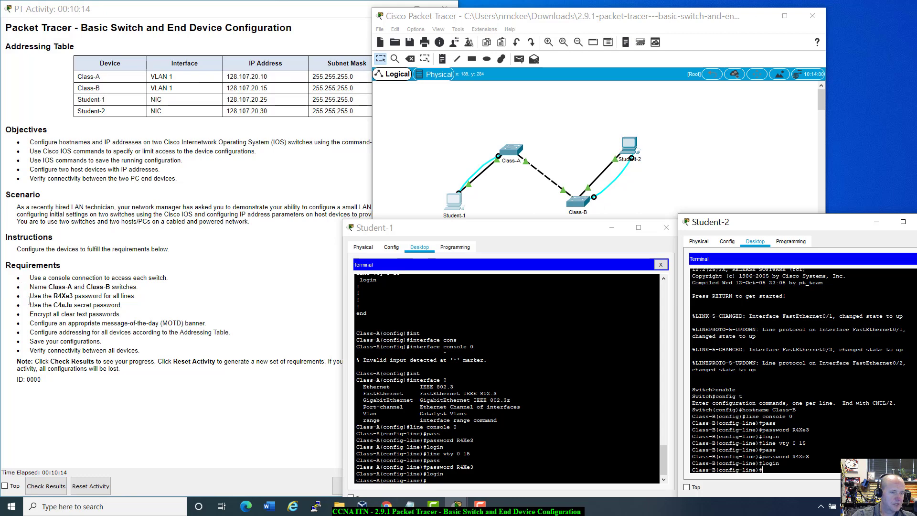
pyautogui.click(437, 483)
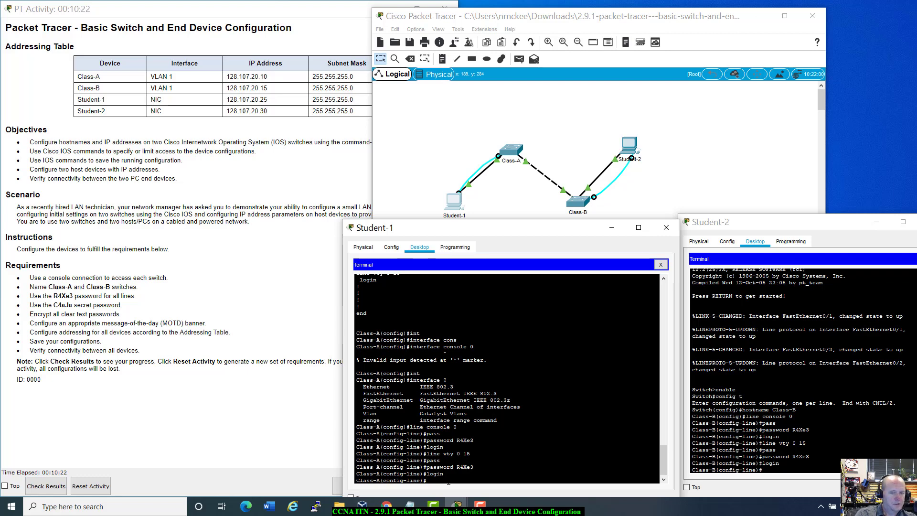
# Return Class-A to its privileged prompt and type the enable secret command with the required password.
pyautogui.write('exit')
pyautogui.press('Return')
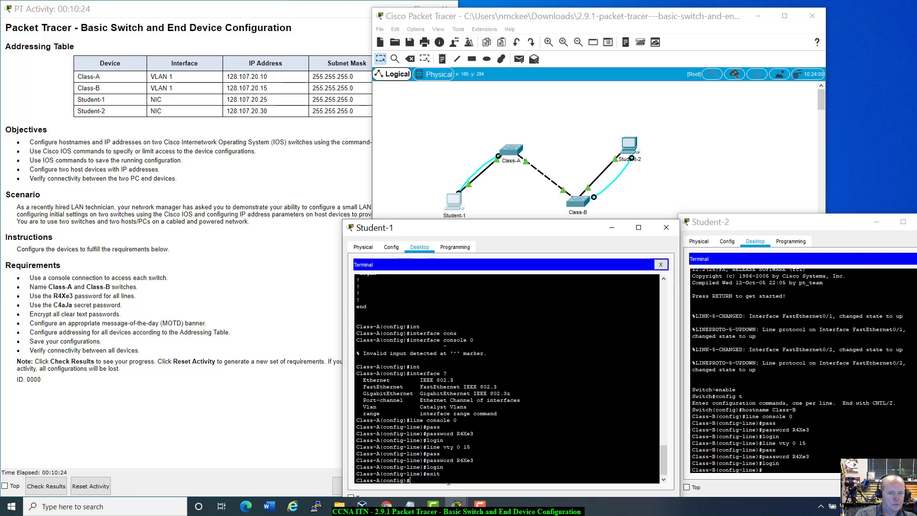
pyautogui.write('en')
pyautogui.press('Tab')
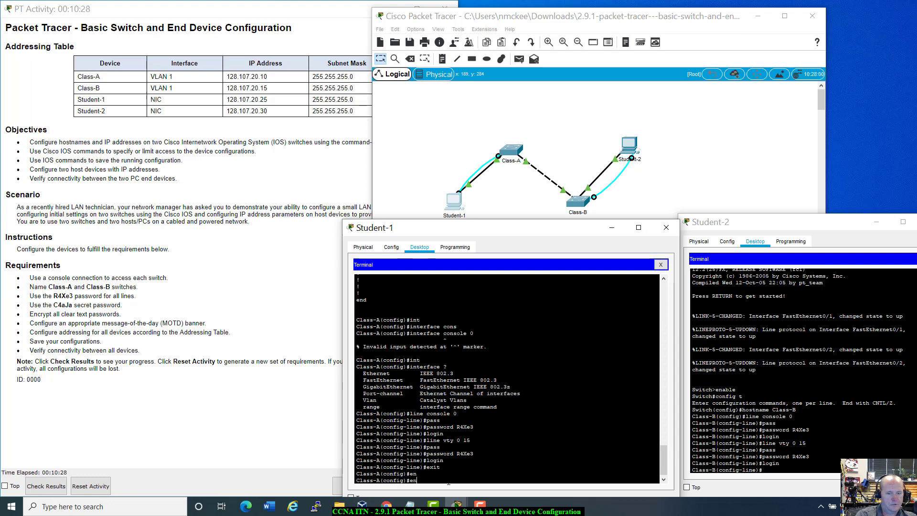
pyautogui.press('BackSpace')
pyautogui.press('BackSpace')
pyautogui.write('exit')
pyautogui.press('Return')
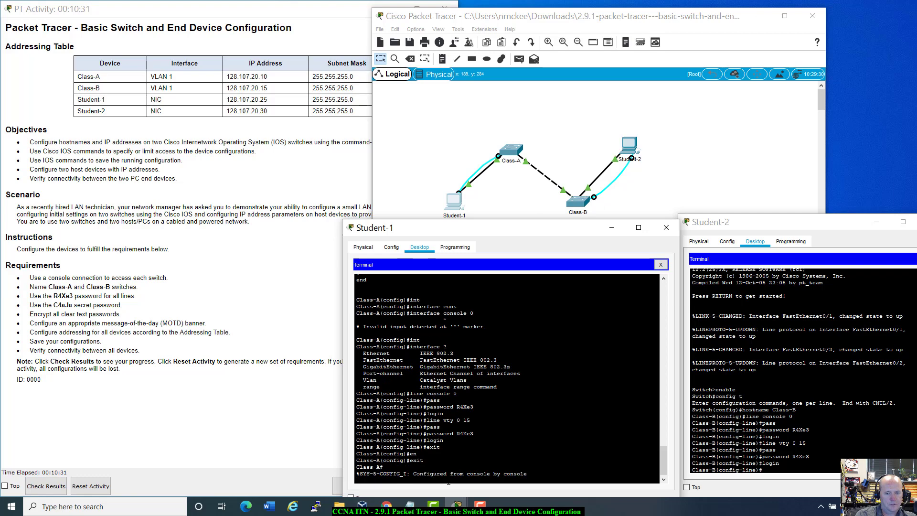
pyautogui.press('Return')
pyautogui.write('ena')
pyautogui.press('Tab')
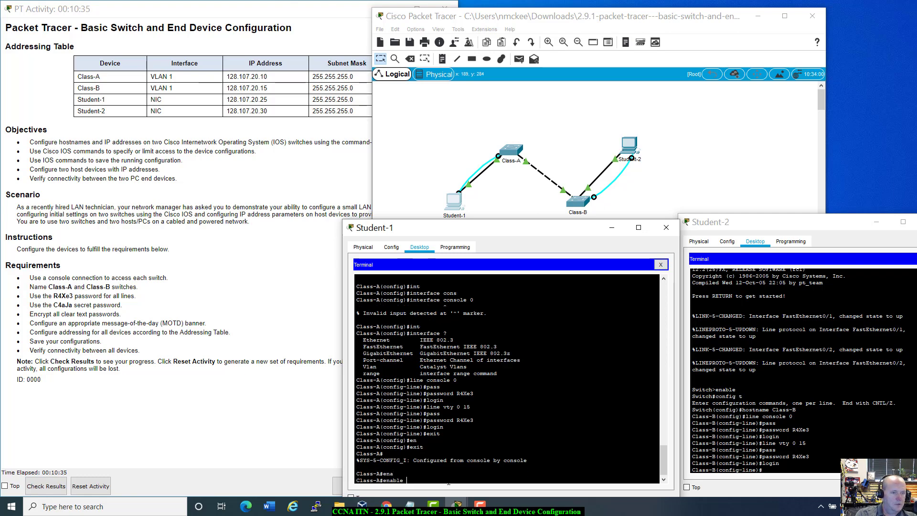
pyautogui.write('secr')
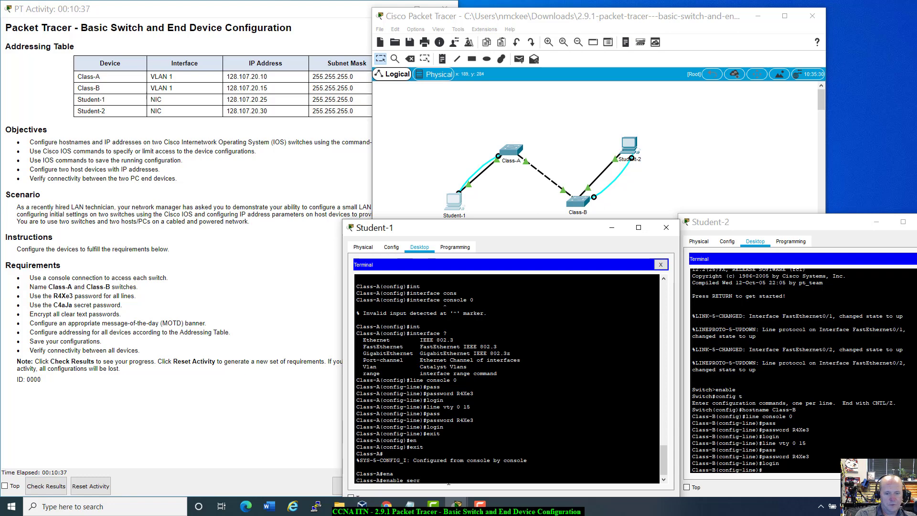
pyautogui.write('et ')
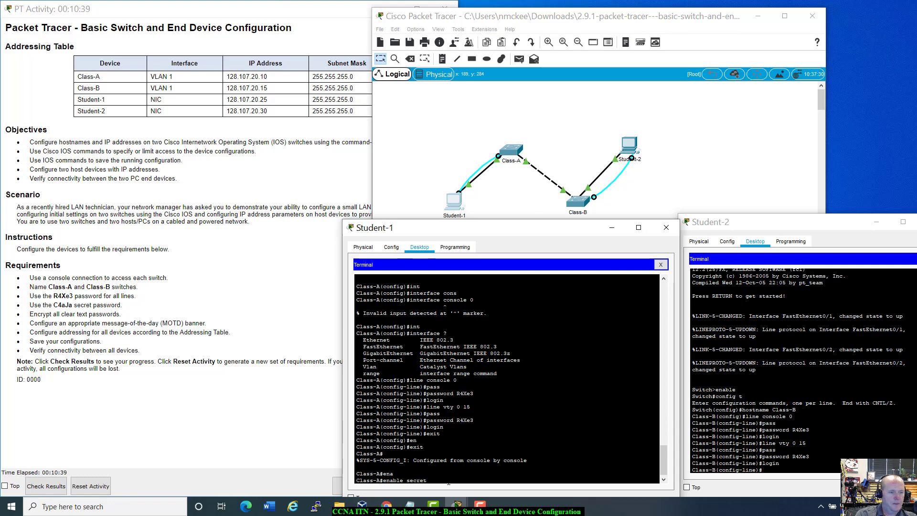
pyautogui.write('C4aJa')
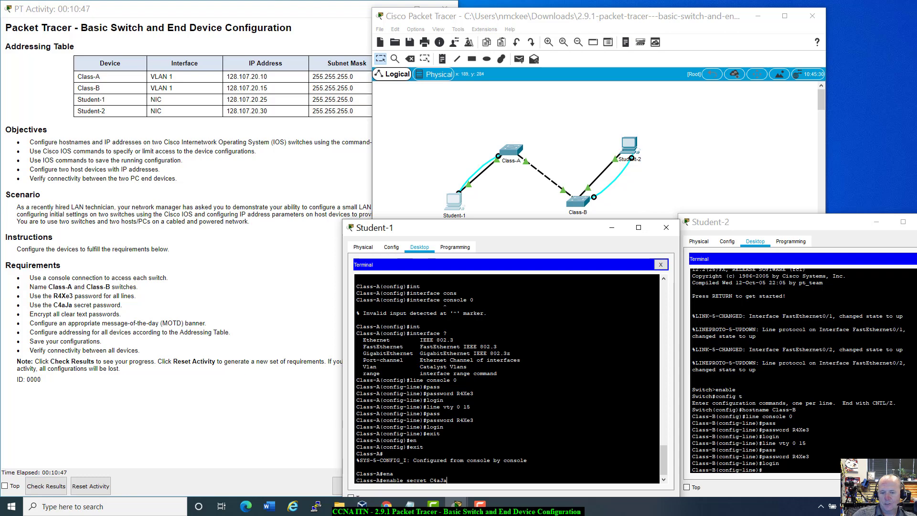
# Copy the enable secret command and run it on the Class-B switch.
pyautogui.moveTo(447, 479); pyautogui.dragTo(405, 479)
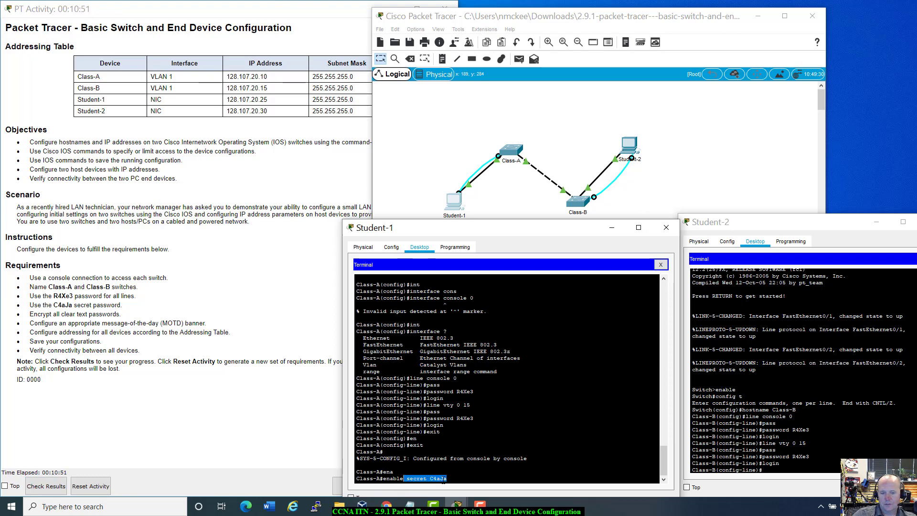
pyautogui.click(451, 479)
pyautogui.moveTo(447, 480); pyautogui.dragTo(385, 480)
pyautogui.click(779, 463)
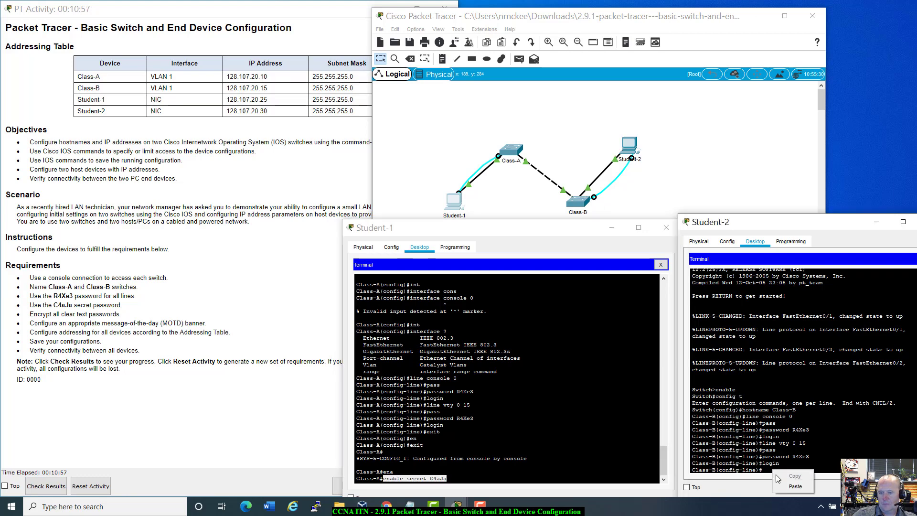
pyautogui.hotkey('ctrl', 'v')
pyautogui.press('Return')
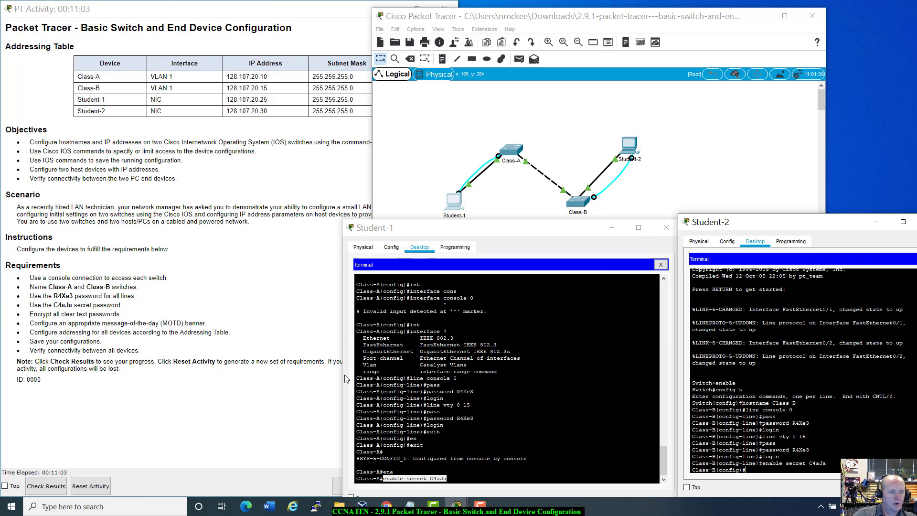
pyautogui.scroll(20, 414, 410)
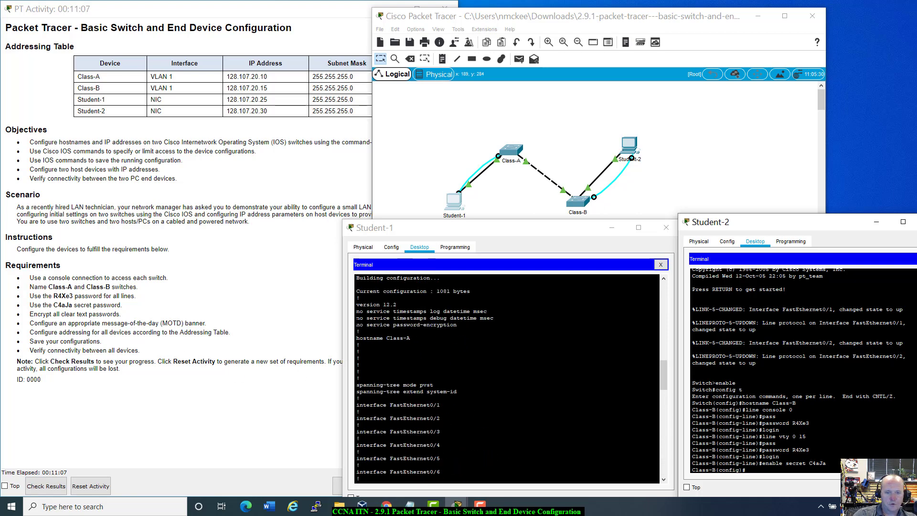
pyautogui.moveTo(356, 325); pyautogui.dragTo(457, 324)
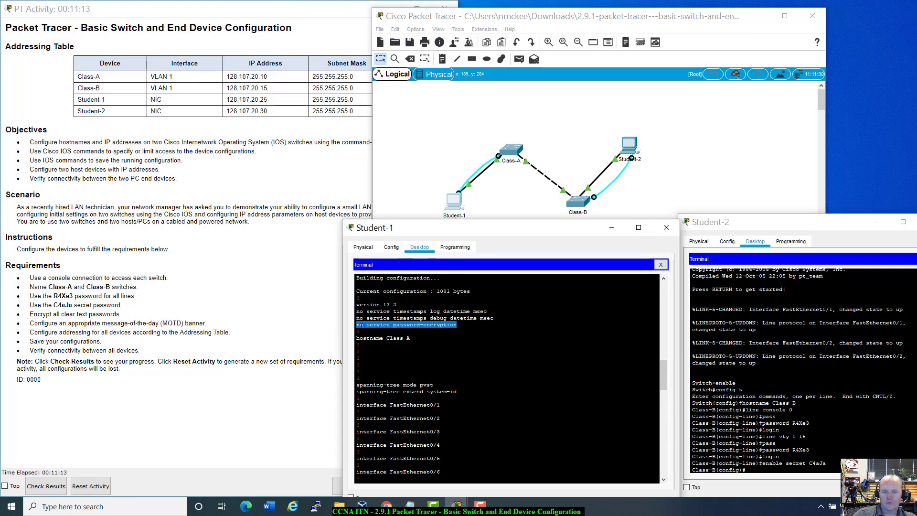
pyautogui.moveTo(363, 325); pyautogui.dragTo(355, 325)
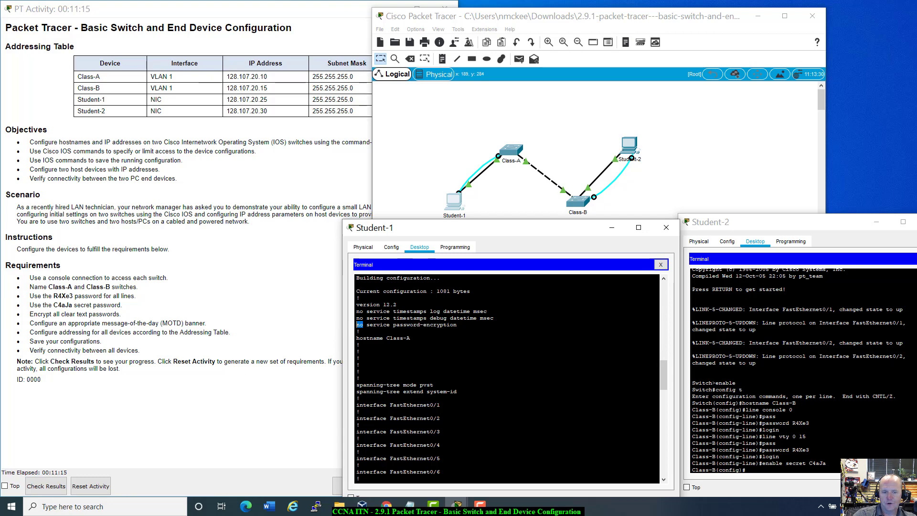
pyautogui.moveTo(457, 325); pyautogui.dragTo(357, 324)
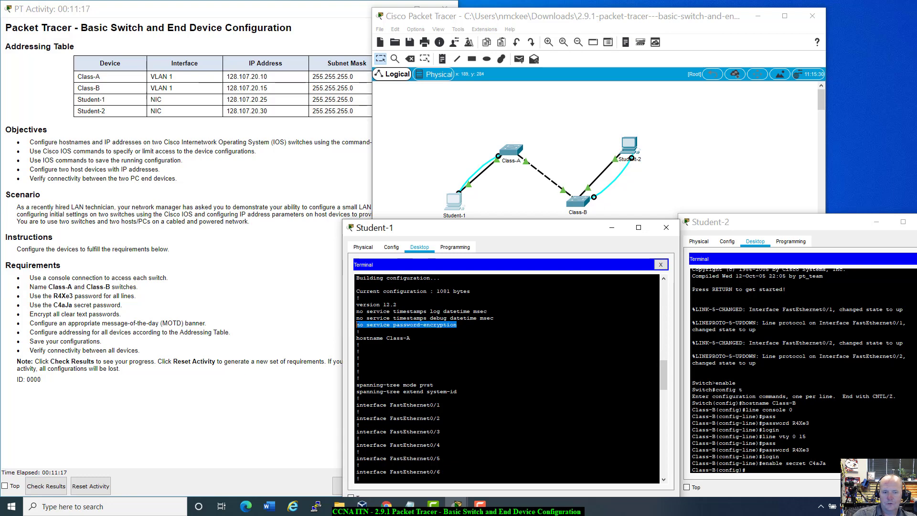
pyautogui.rightClick(357, 325)
pyautogui.click(367, 329)
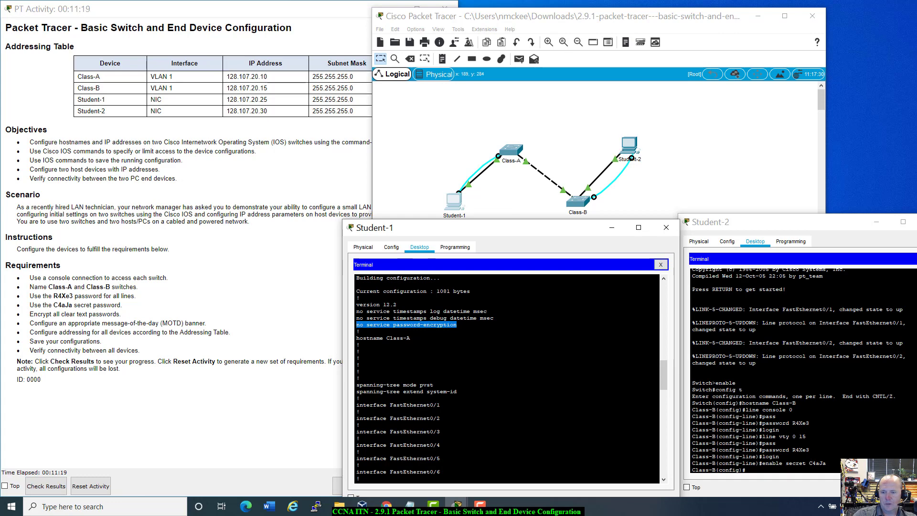
pyautogui.scroll(-10, 506, 377)
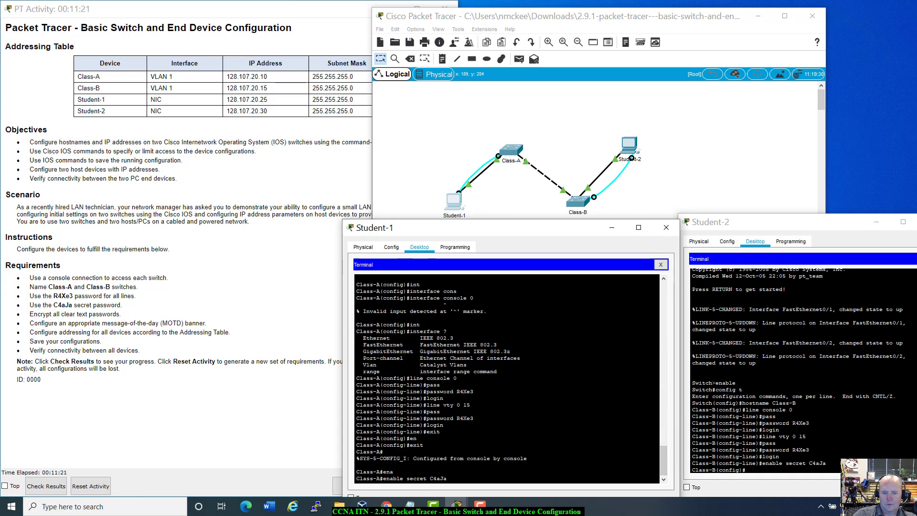
# Turn on service password-encryption on Class-A from global configuration mode.
pyautogui.press('BackSpace')
pyautogui.press('BackSpace')
pyautogui.press('BackSpace')
pyautogui.press('BackSpace')
pyautogui.press('BackSpace')
pyautogui.press('BackSpace')
pyautogui.press('BackSpace')
pyautogui.press('BackSpace')
pyautogui.press('BackSpace')
pyautogui.press('BackSpace')
pyautogui.press('BackSpace')
pyautogui.press('BackSpace')
pyautogui.press('BackSpace')
pyautogui.press('BackSpace')
pyautogui.press('BackSpace')
pyautogui.press('BackSpace')
pyautogui.press('BackSpace')
pyautogui.press('BackSpace')
pyautogui.press('BackSpace')
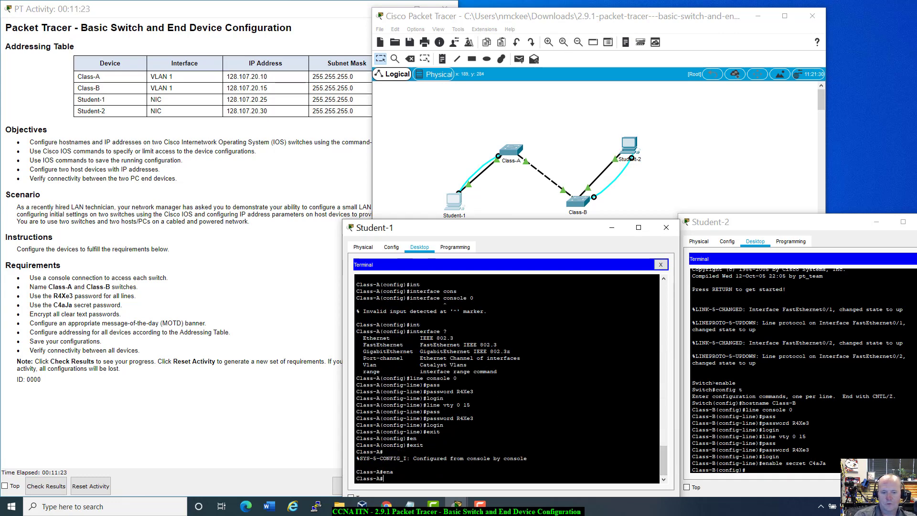
pyautogui.write('ser')
pyautogui.press('Return')
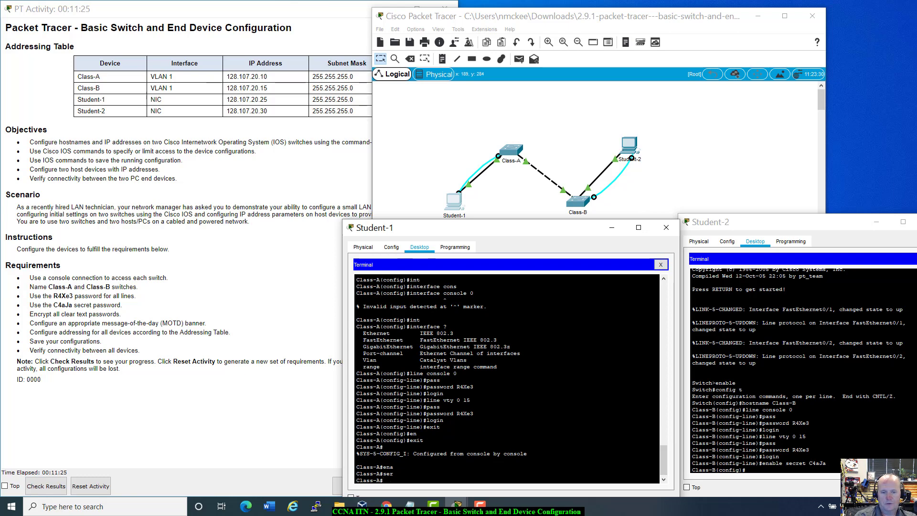
pyautogui.write('config t')
pyautogui.press('Return')
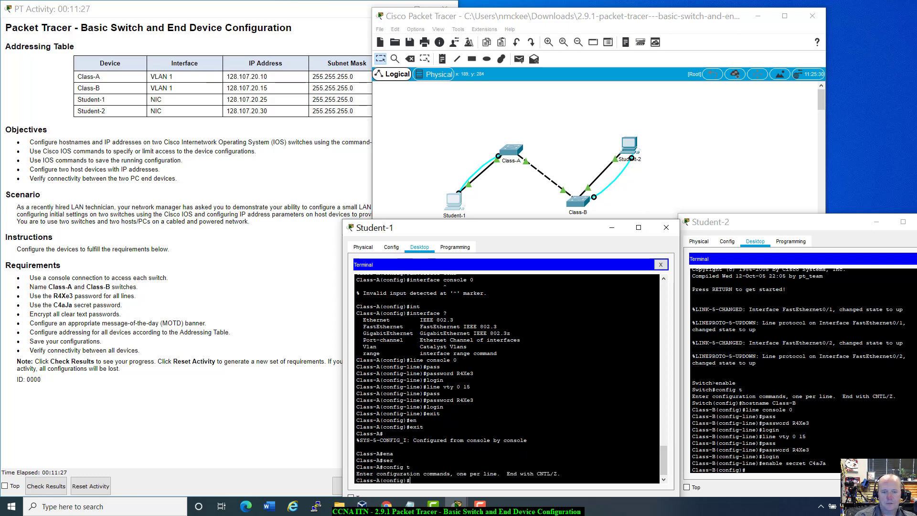
pyautogui.write('ser')
pyautogui.press('Tab')
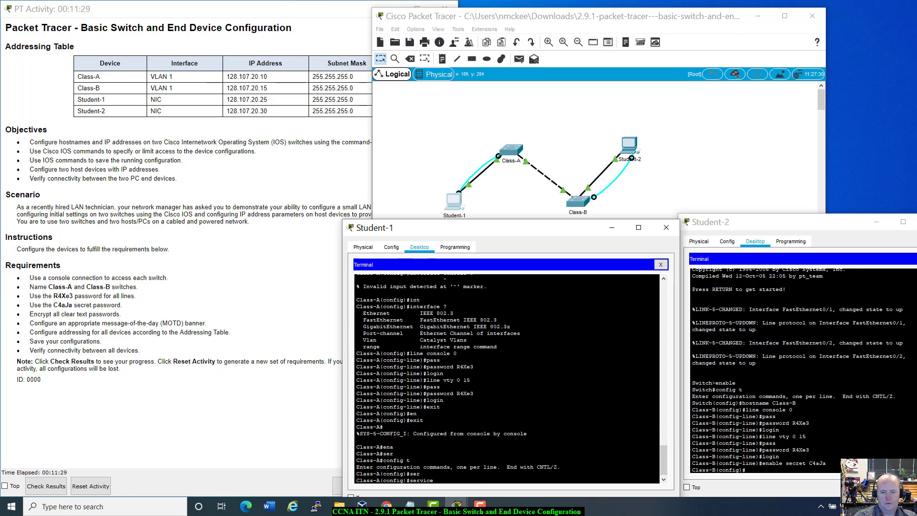
pyautogui.write('no service password-encryption')
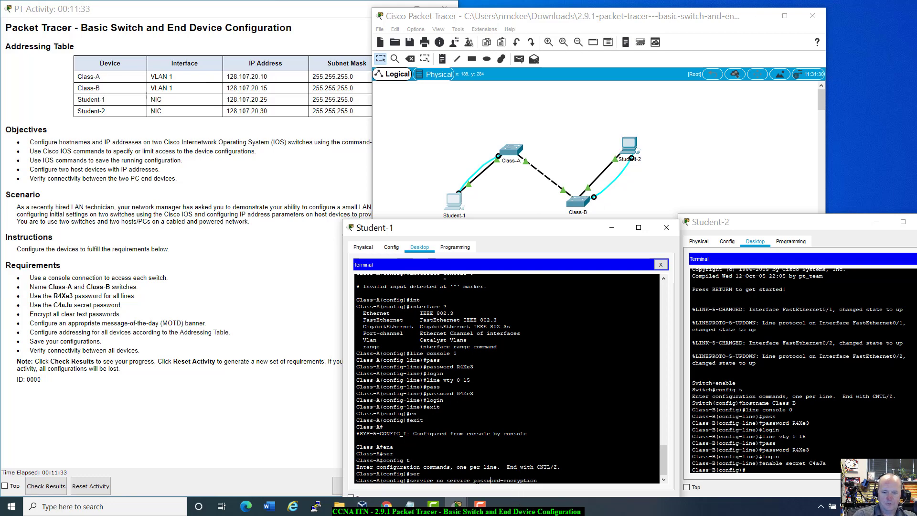
pyautogui.press('BackSpace')
pyautogui.press('BackSpace')
pyautogui.press('BackSpace')
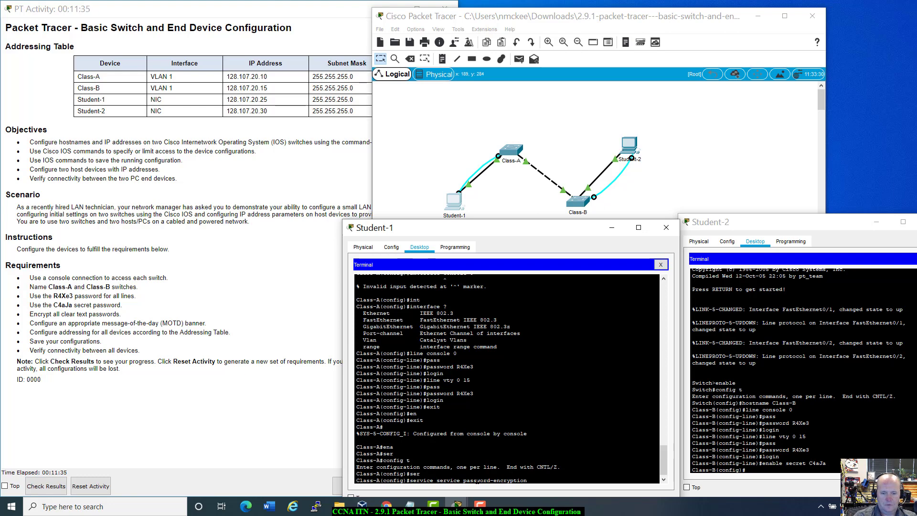
pyautogui.press('Return')
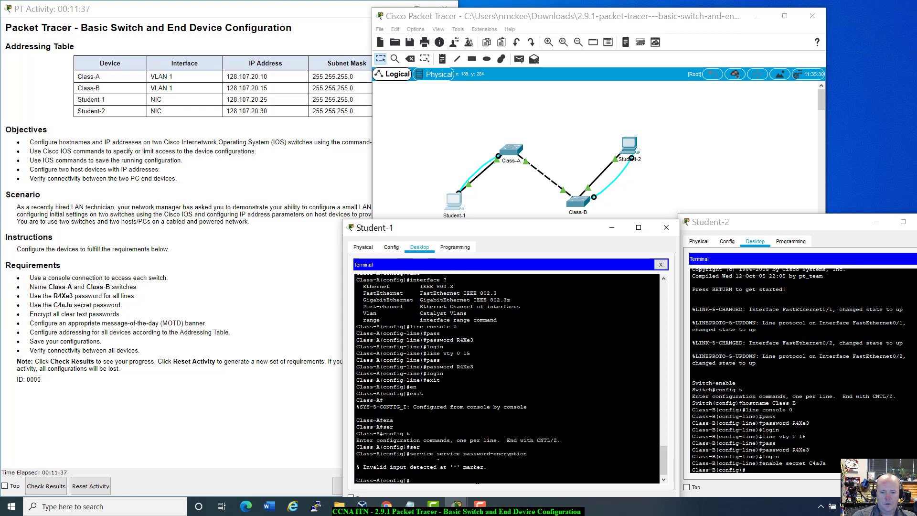
pyautogui.press('Up')
pyautogui.press('BackSpace')
pyautogui.press('BackSpace')
pyautogui.press('BackSpace')
pyautogui.press('BackSpace')
pyautogui.press('BackSpace')
pyautogui.press('BackSpace')
pyautogui.press('BackSpace')
pyautogui.press('BackSpace')
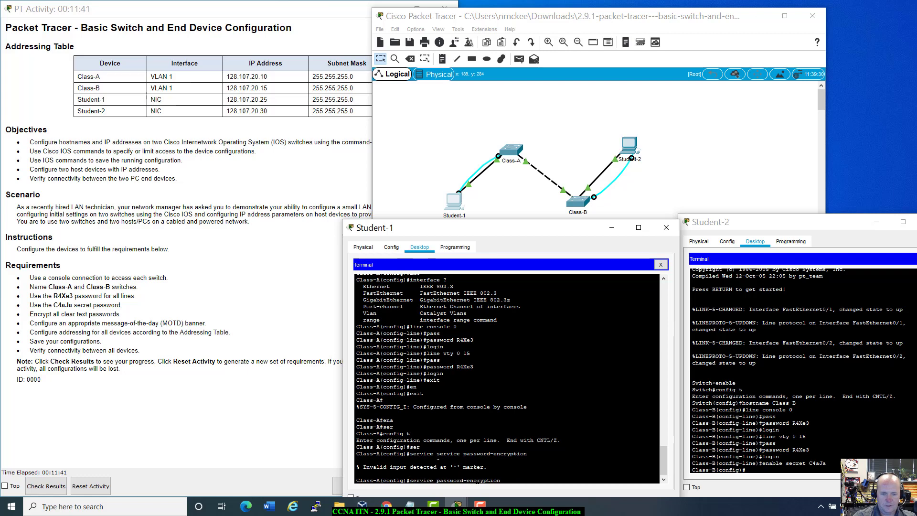
pyautogui.press('Return')
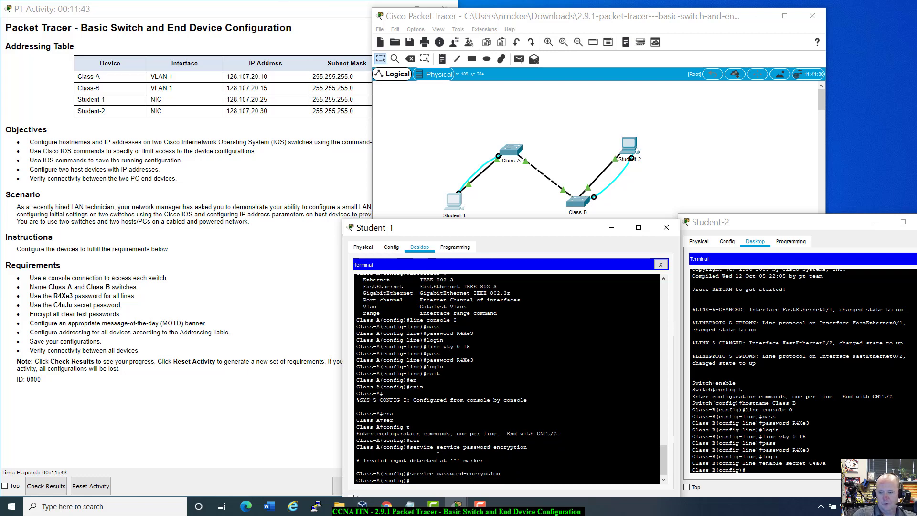
# Paste the command on Class-B, strip the 'no ' prefix, and run service password-encryption.
pyautogui.click(752, 471)
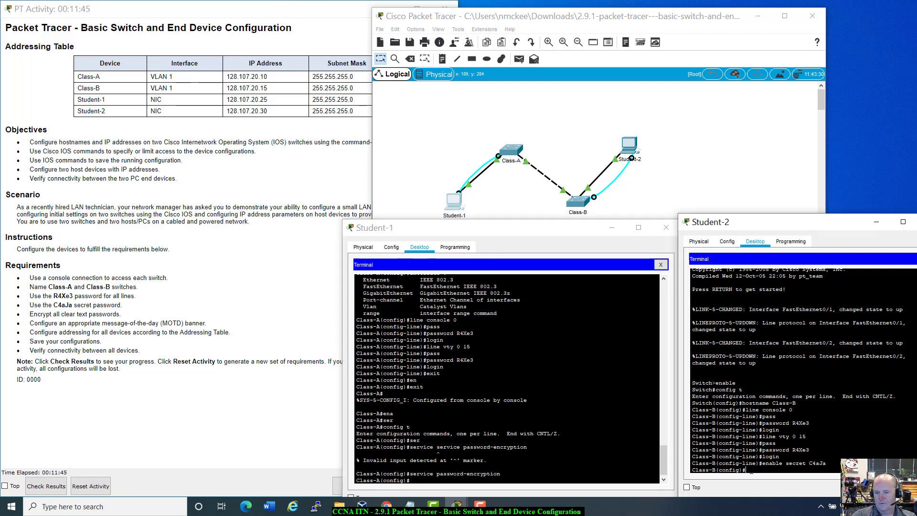
pyautogui.rightClick(751, 471)
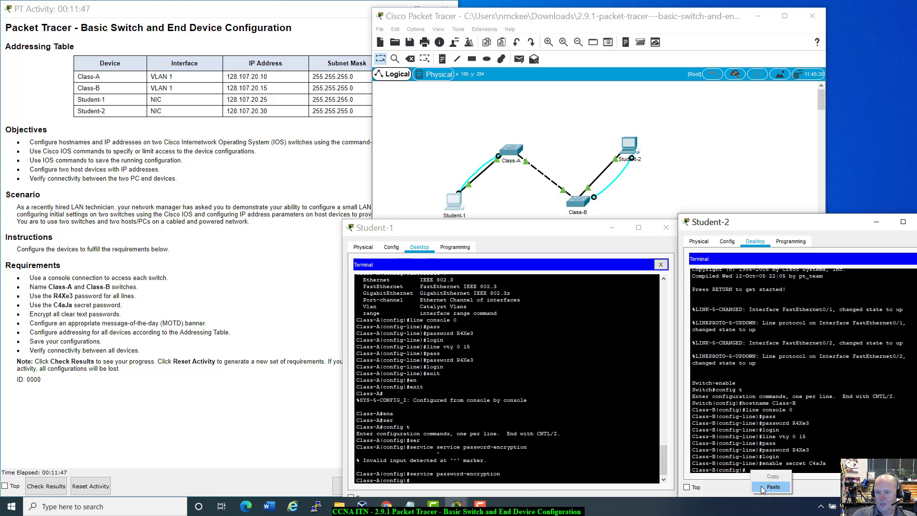
pyautogui.click(762, 487)
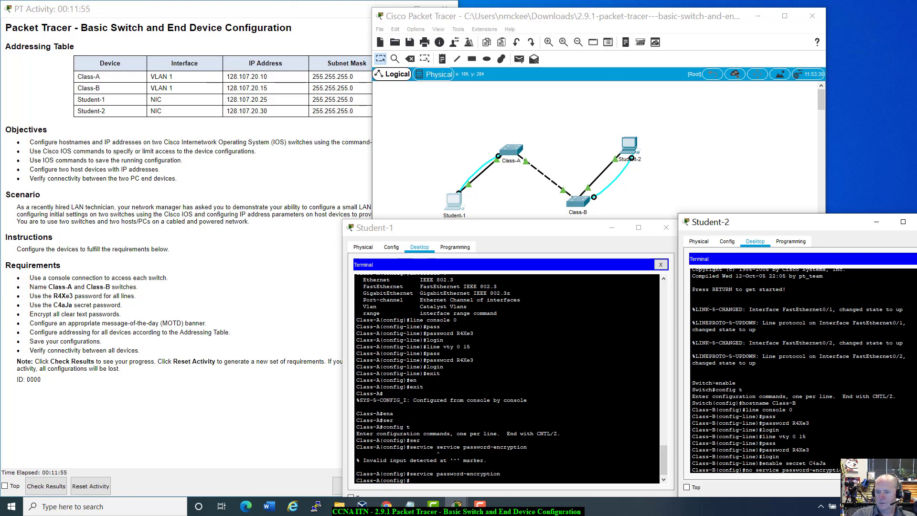
pyautogui.press('Home')
pyautogui.press('Delete')
pyautogui.press('Delete')
pyautogui.press('Delete')
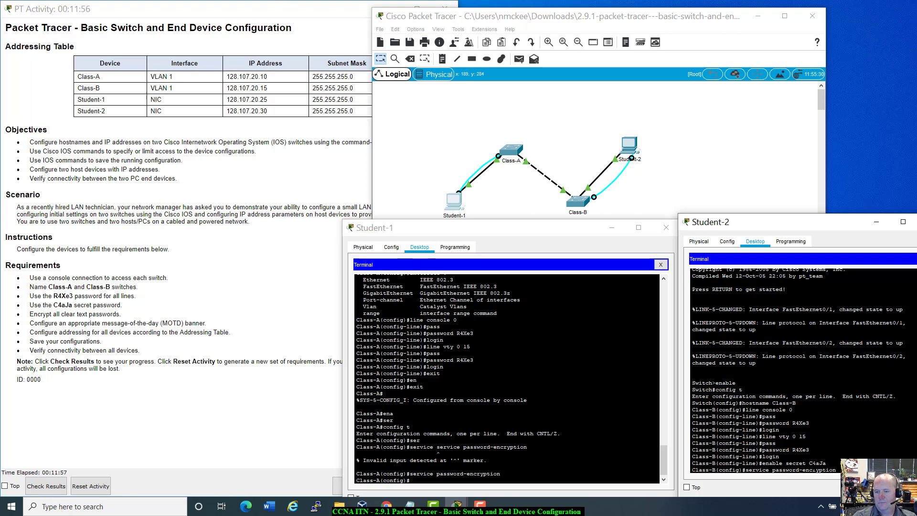
pyautogui.press('Return')
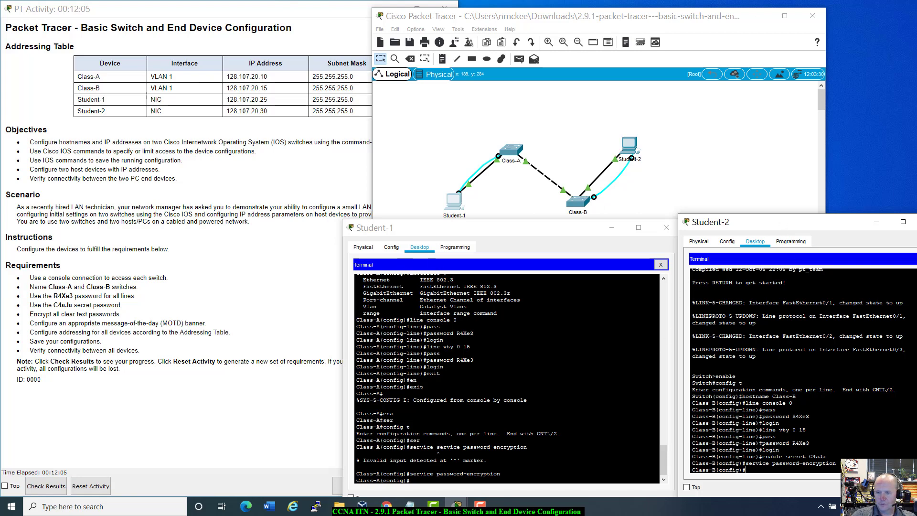
pyautogui.click(415, 483)
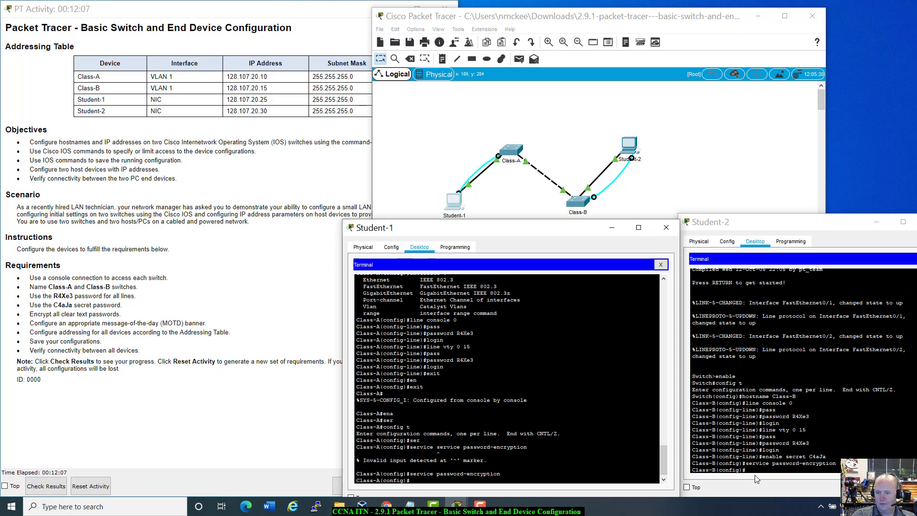
pyautogui.click(806, 473)
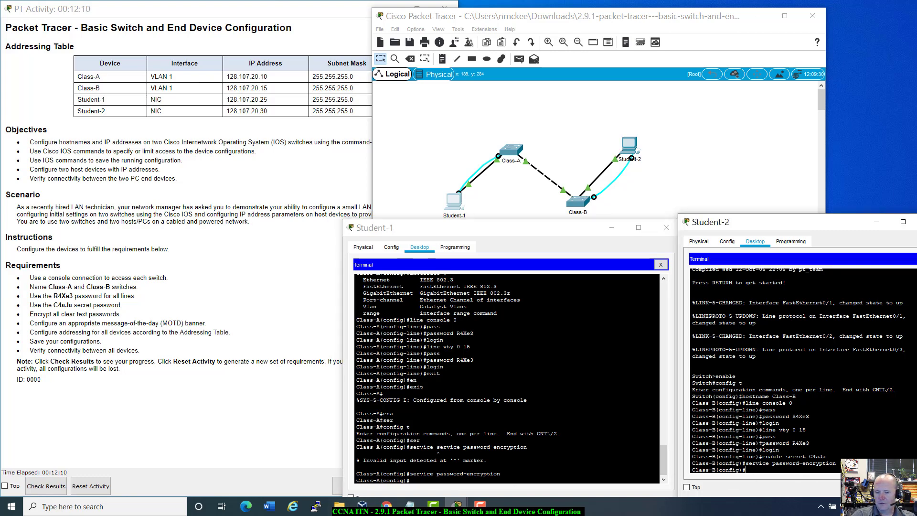
pyautogui.click(458, 483)
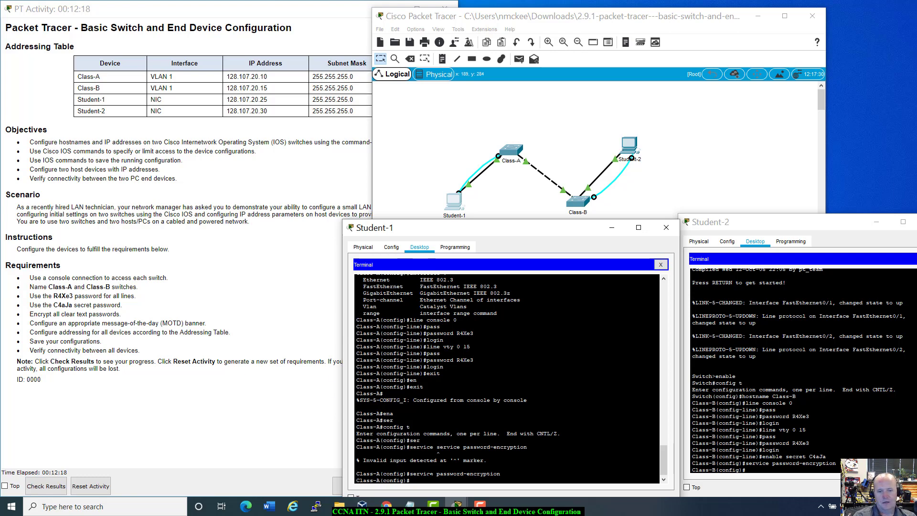
# Apply banner motd 'Unauthorized access is prohibited!!' on Class-A and copy the command line.
pyautogui.write('ban')
pyautogui.press('Tab')
pyautogui.write('mo')
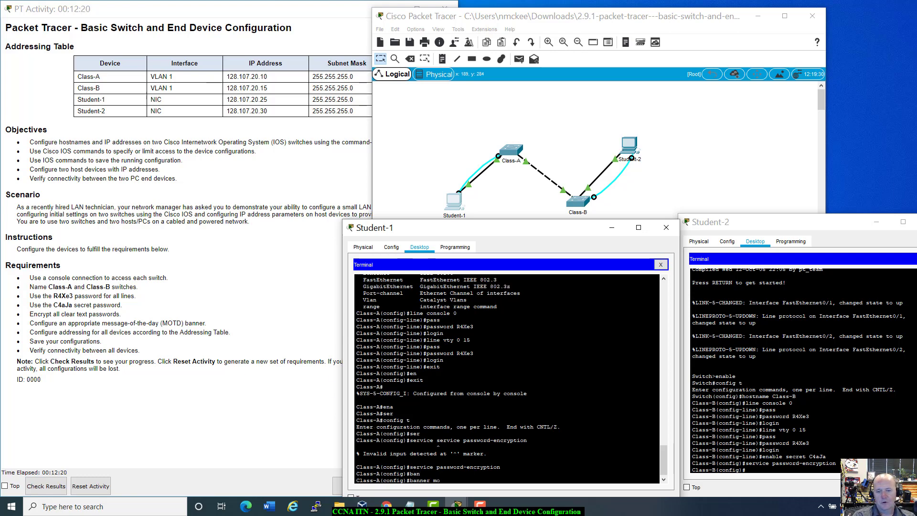
pyautogui.write('td ')
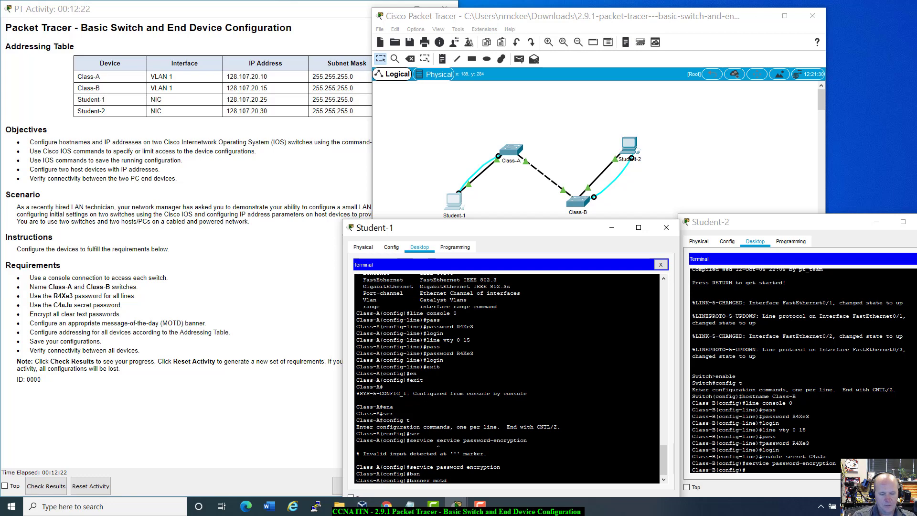
pyautogui.write('#')
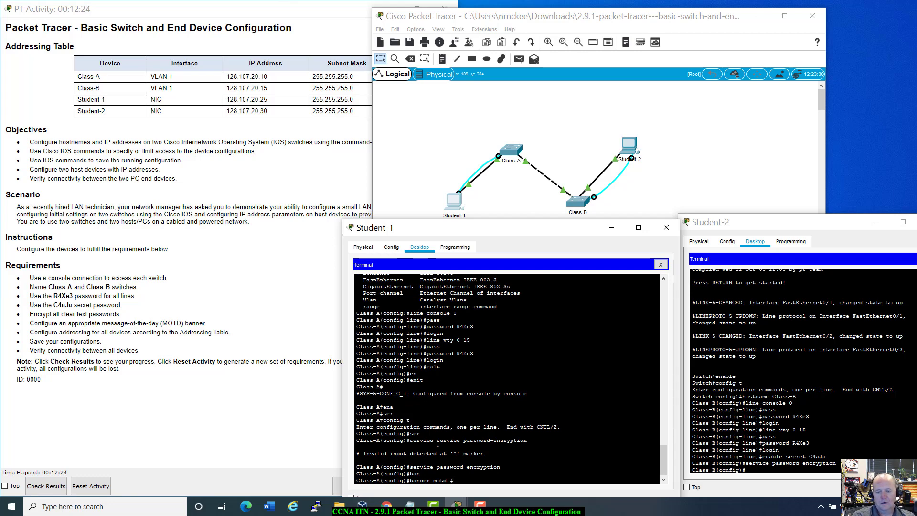
pyautogui.write('Unauthorized acce')
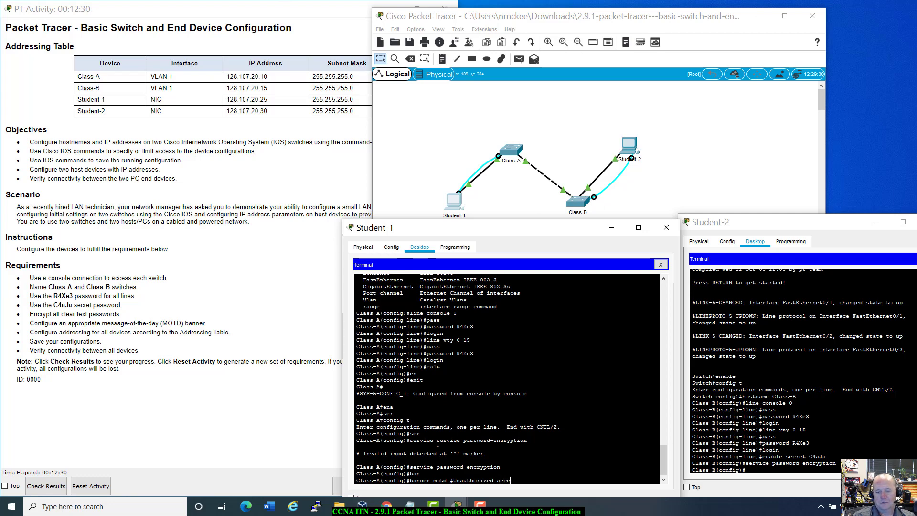
pyautogui.write('ss is pro')
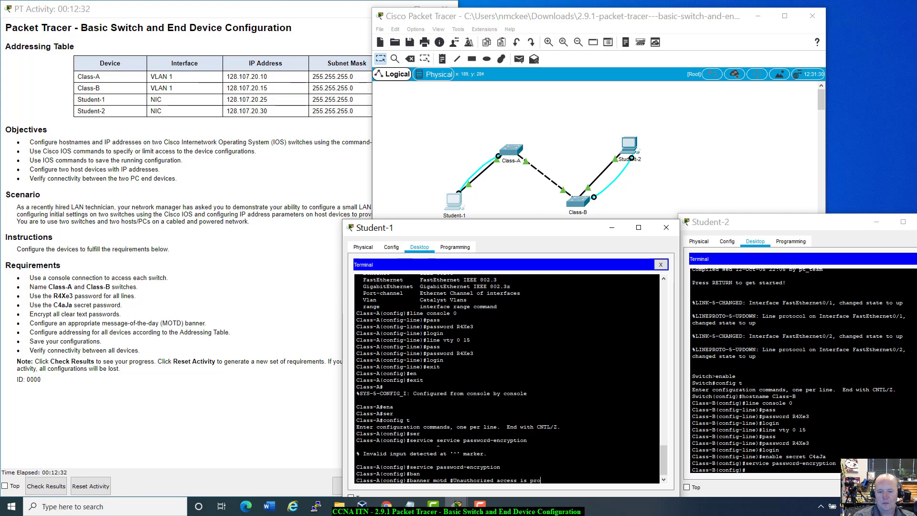
pyautogui.write('hibi')
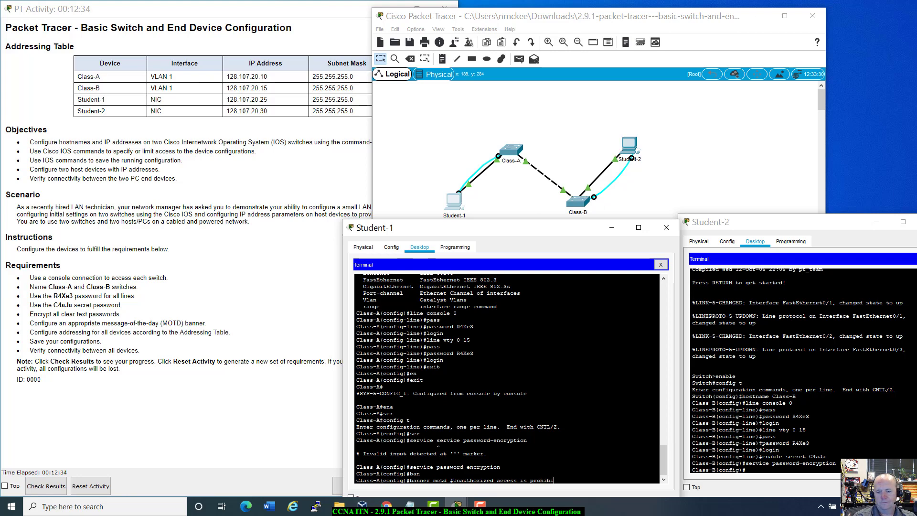
pyautogui.write('ted!!#')
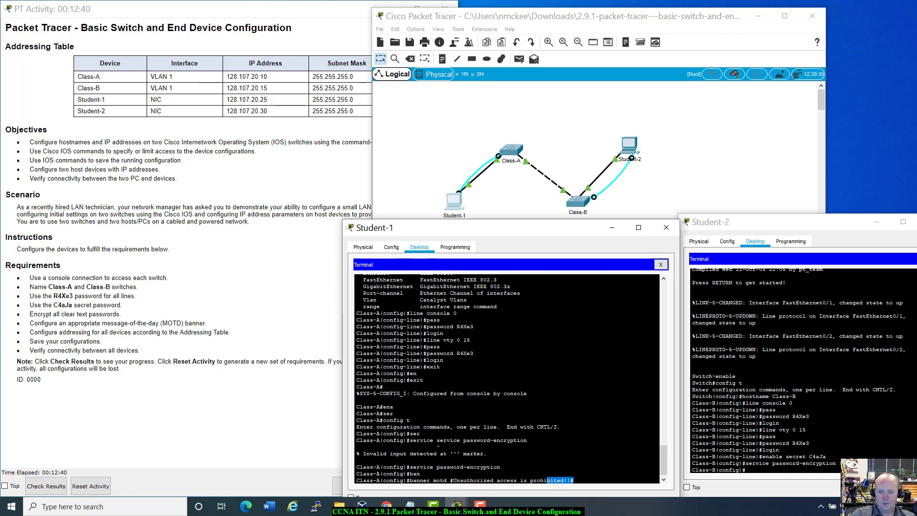
pyautogui.scroll(-1, 419, 484)
pyautogui.moveTo(412, 485); pyautogui.dragTo(411, 482)
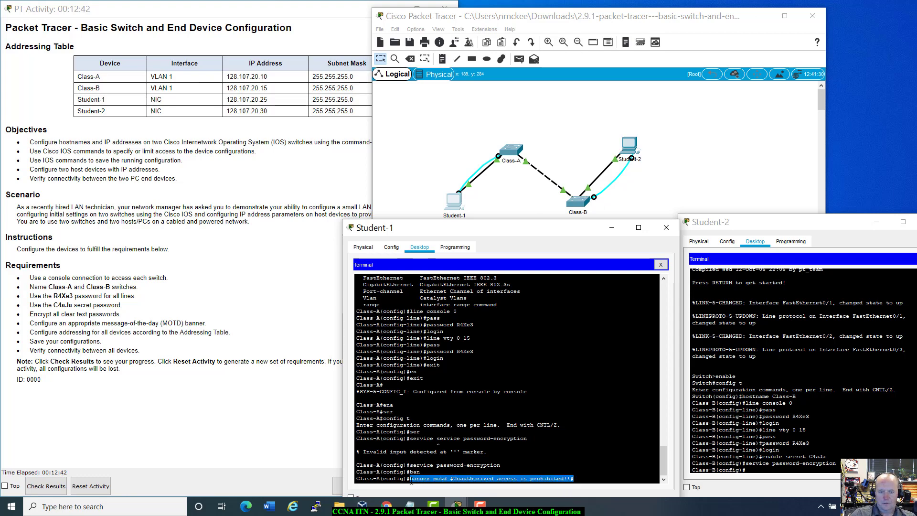
pyautogui.rightClick(411, 482)
pyautogui.click(427, 488)
pyautogui.click(607, 482)
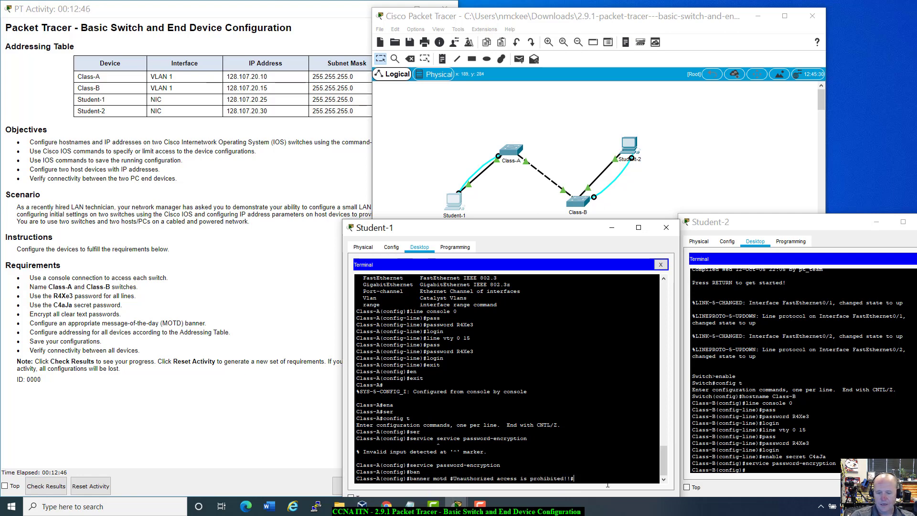
pyautogui.press('Return')
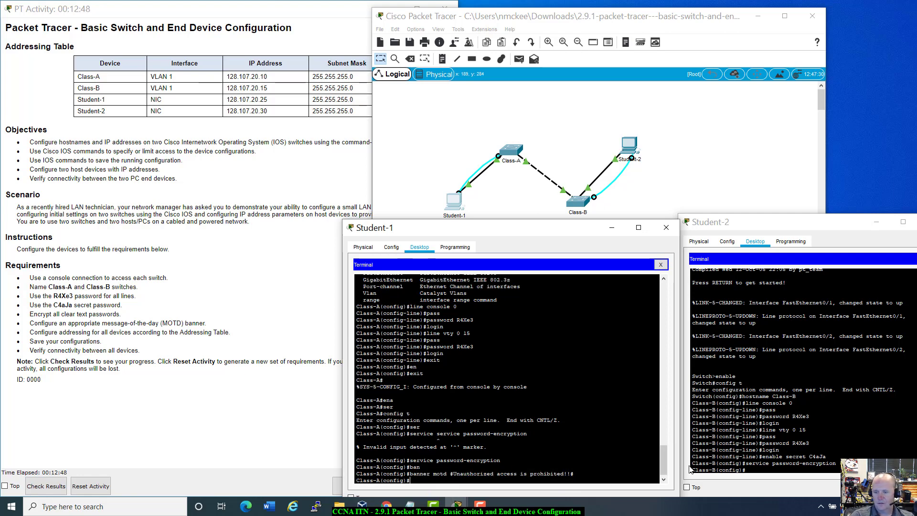
# Paste and apply the same MOTD banner on Class-B.
pyautogui.click(753, 472)
pyautogui.rightClick(753, 472)
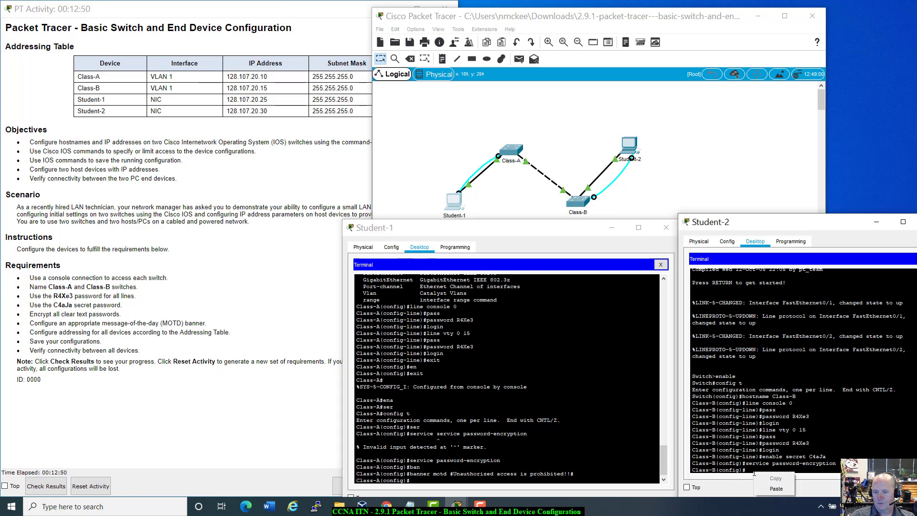
pyautogui.click(775, 488)
pyautogui.press('Return')
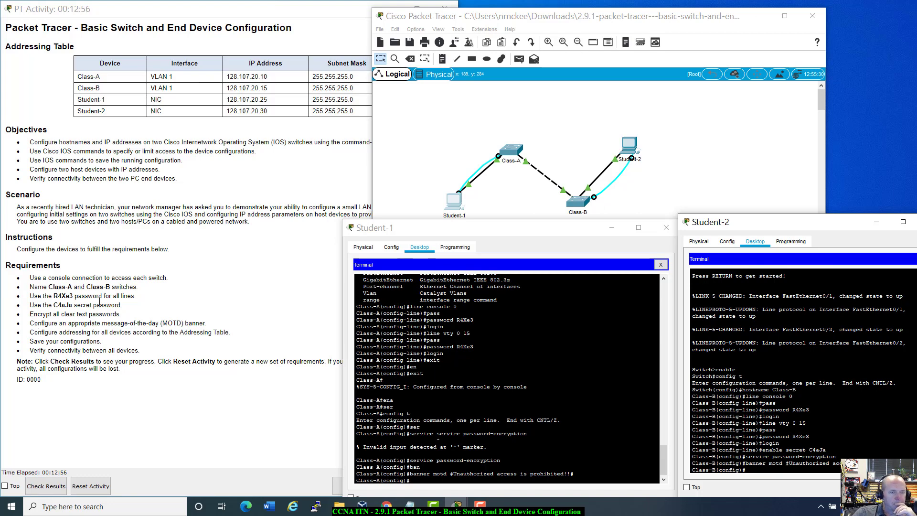
# Move the topology window right and bring the Class-A and Class-B terminals to the front.
pyautogui.moveTo(550, 8); pyautogui.dragTo(618, 5)
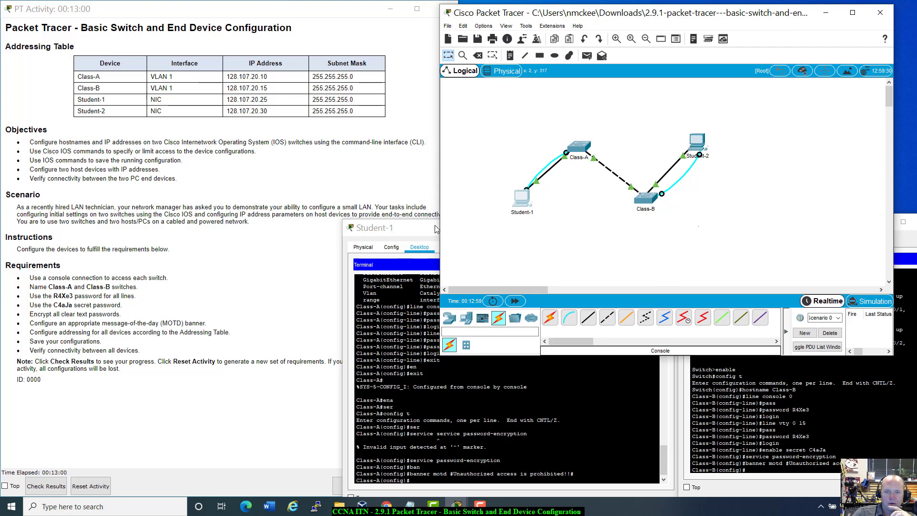
pyautogui.click(422, 228)
pyautogui.click(912, 240)
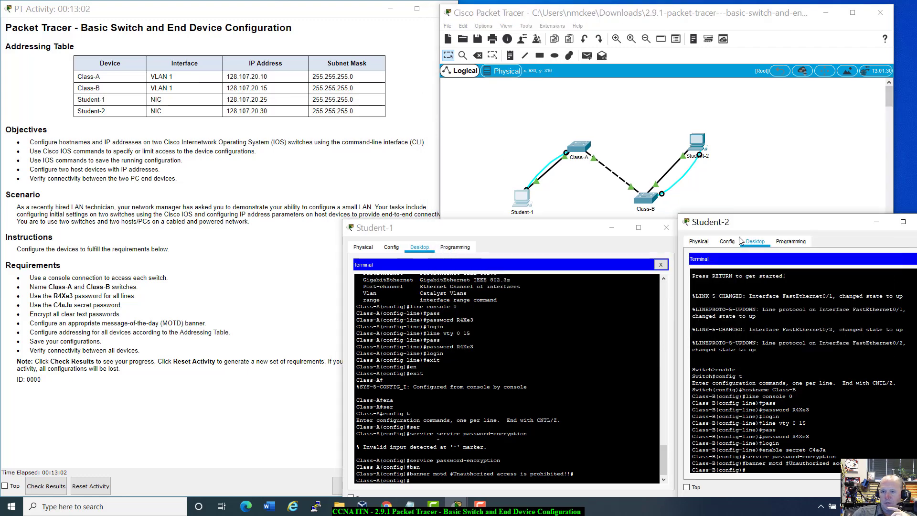
pyautogui.moveTo(584, 232)
pyautogui.mouseDown()
pyautogui.moveTo(576, 239)
pyautogui.moveTo(580, 230)
pyautogui.mouseUp()
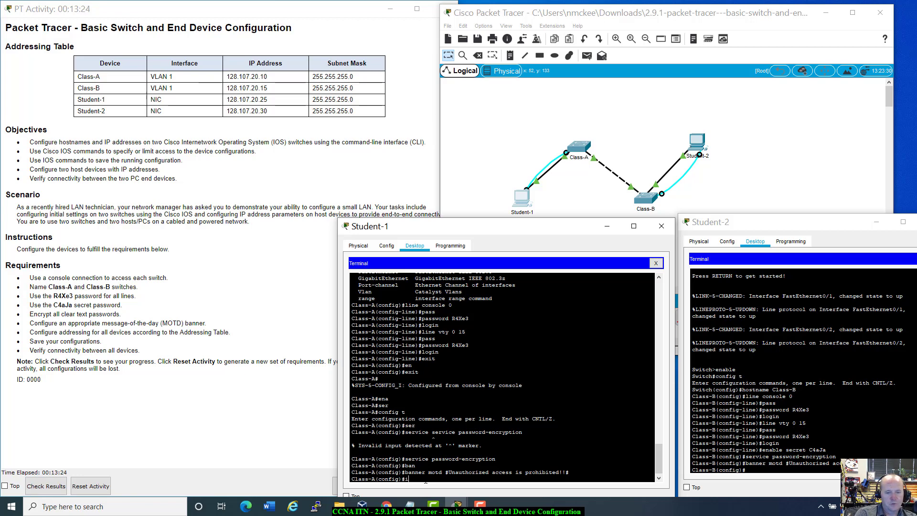
# Under interface vlan 1 on Class-A, set ip address 128.107.20.10 255.255.255.0 and run no shutdown.
pyautogui.write('int')
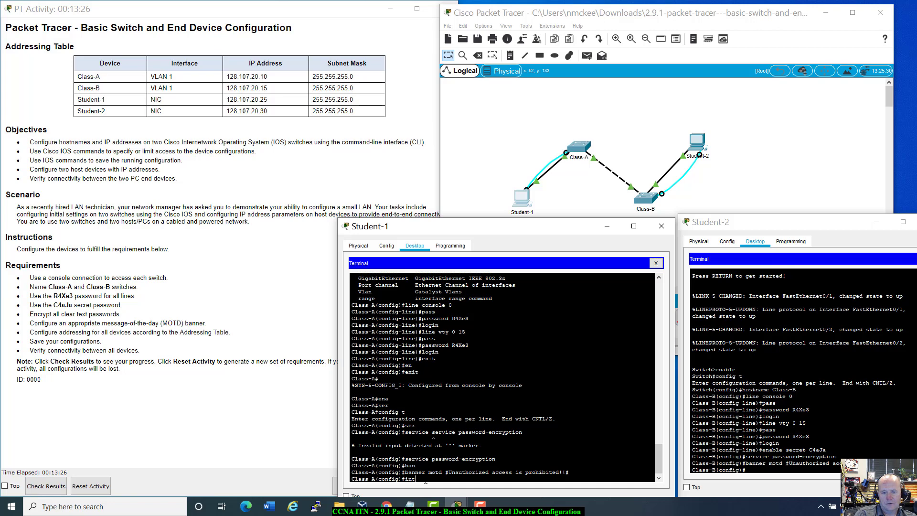
pyautogui.press('Tab')
pyautogui.write('val')
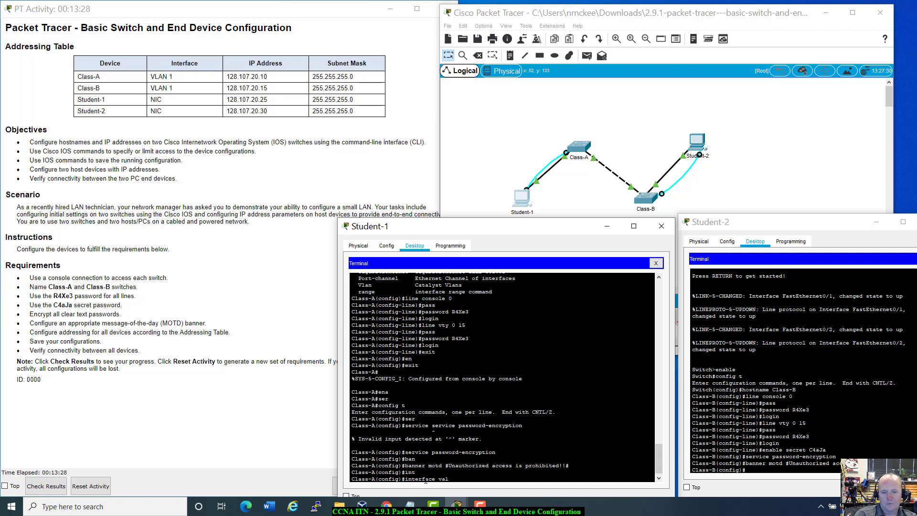
pyautogui.press('BackSpace')
pyautogui.press('BackSpace')
pyautogui.write('lan 1')
pyautogui.press('Return')
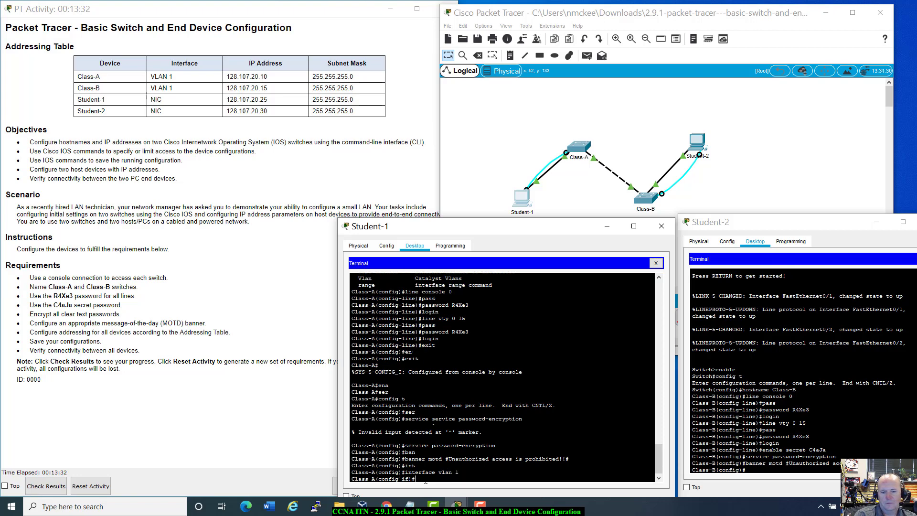
pyautogui.write('ip add')
pyautogui.press('Tab')
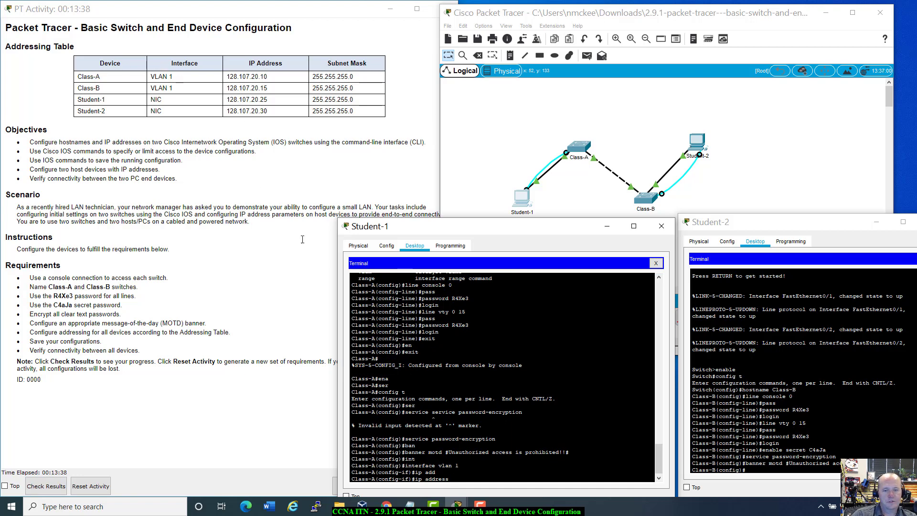
pyautogui.write('12')
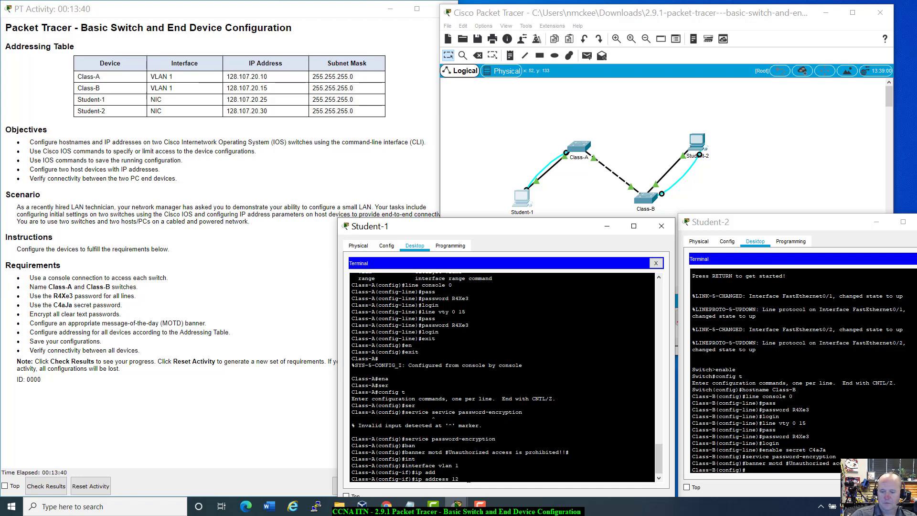
pyautogui.write('8.70')
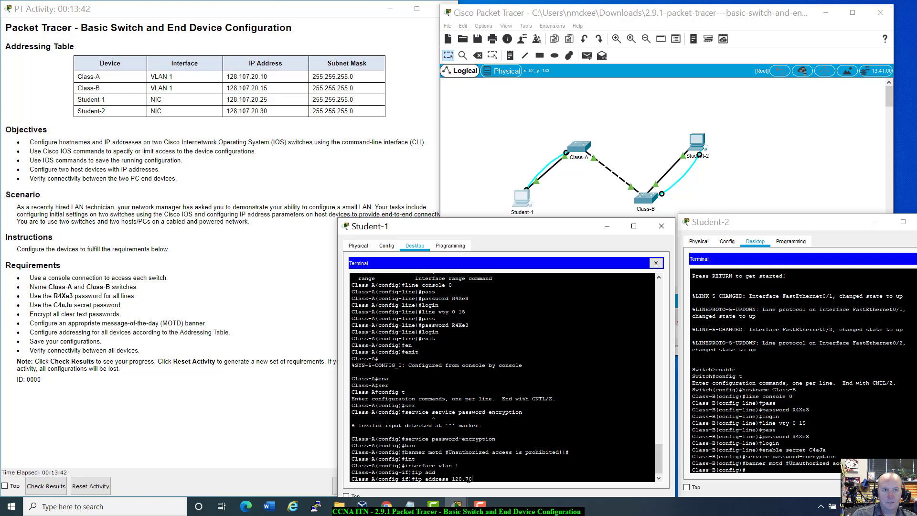
pyautogui.press('BackSpace')
pyautogui.press('BackSpace')
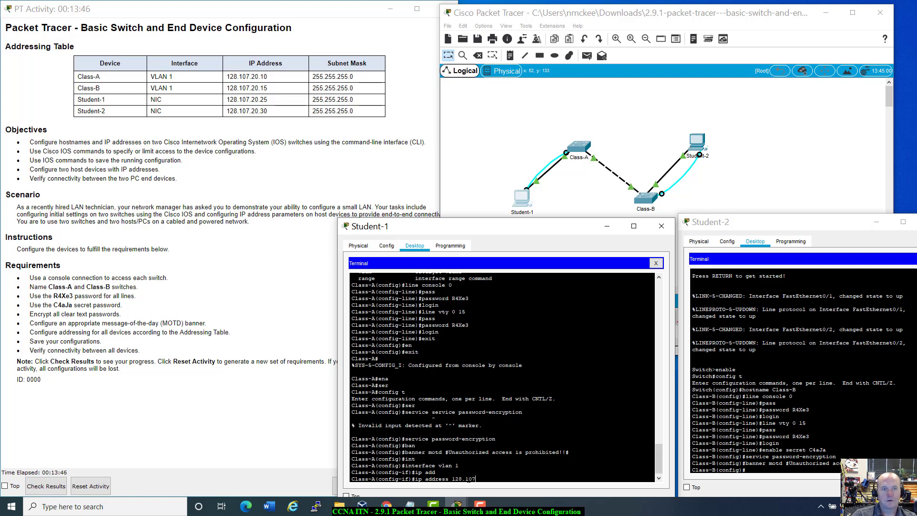
pyautogui.write('107.20')
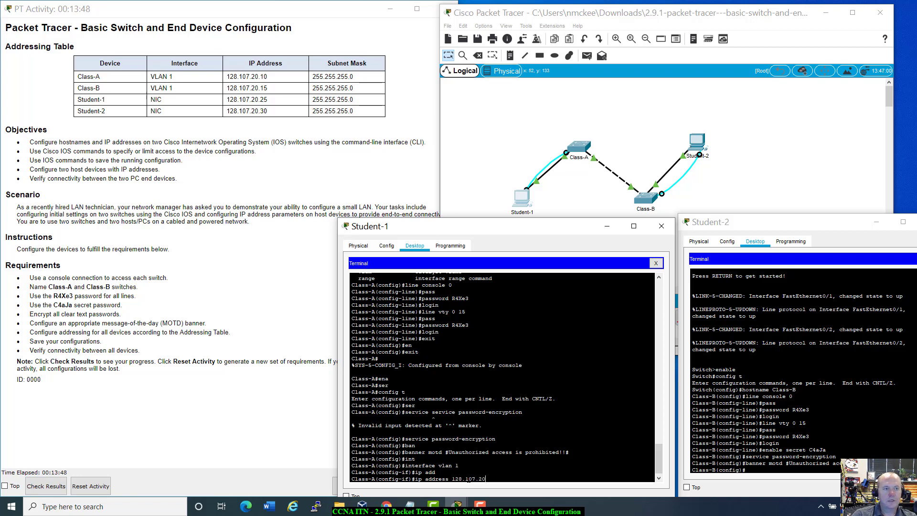
pyautogui.write('.1')
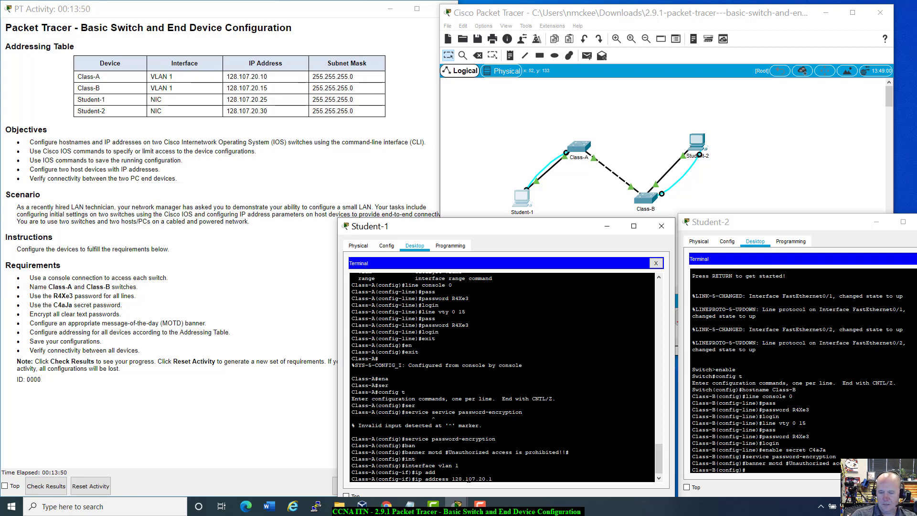
pyautogui.write('0 255.255.255')
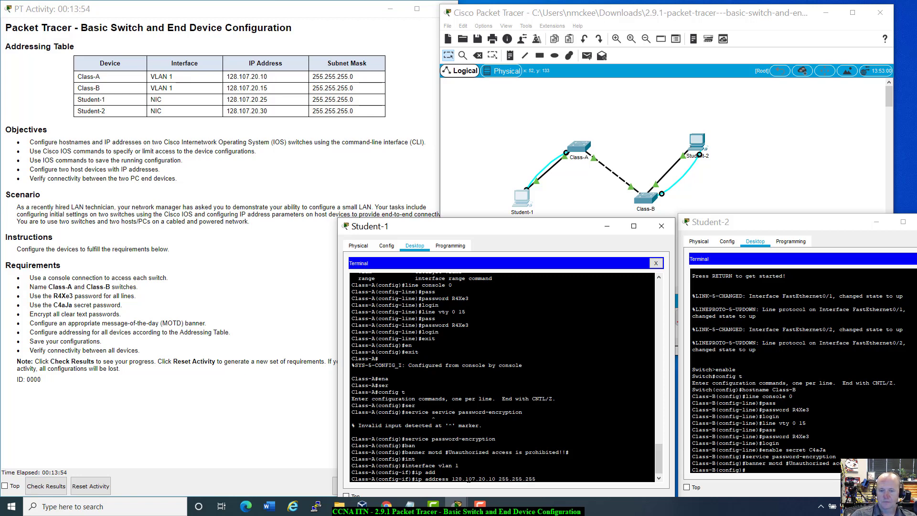
pyautogui.write('.0')
pyautogui.press('Return')
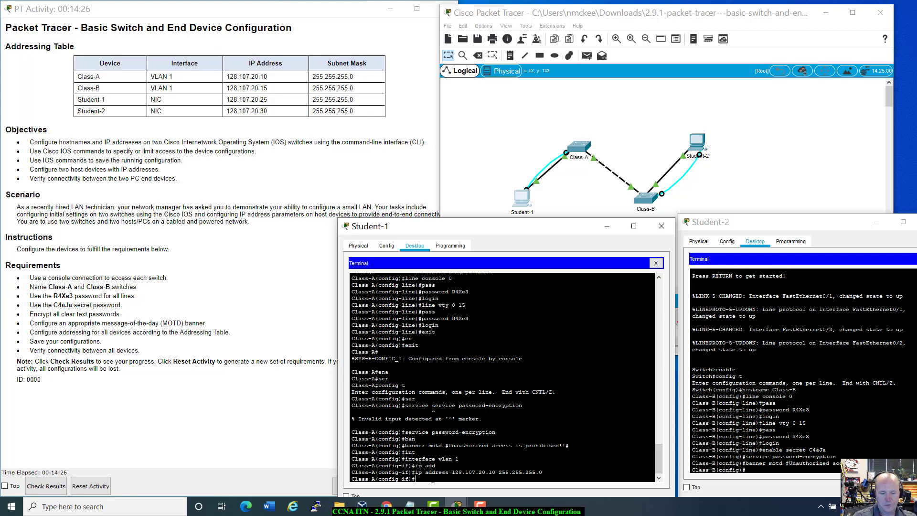
pyautogui.write('no shut')
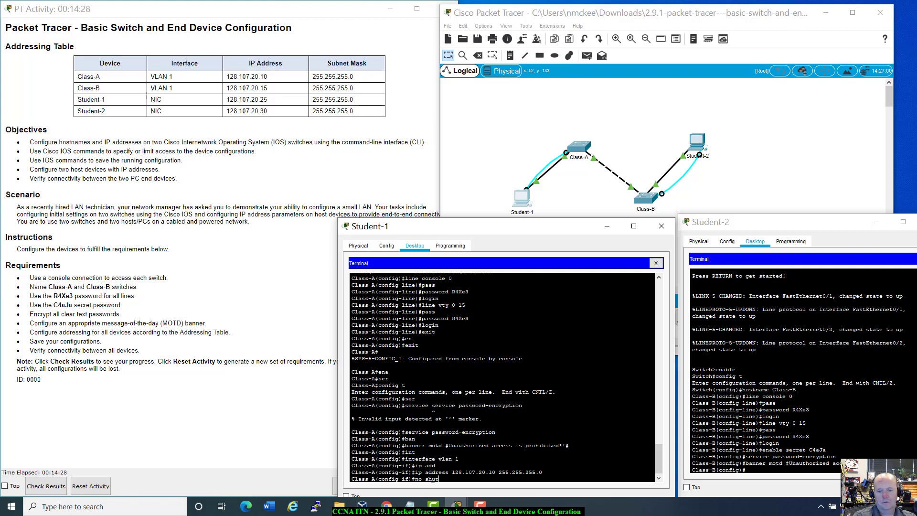
pyautogui.press('Tab')
pyautogui.press('Return')
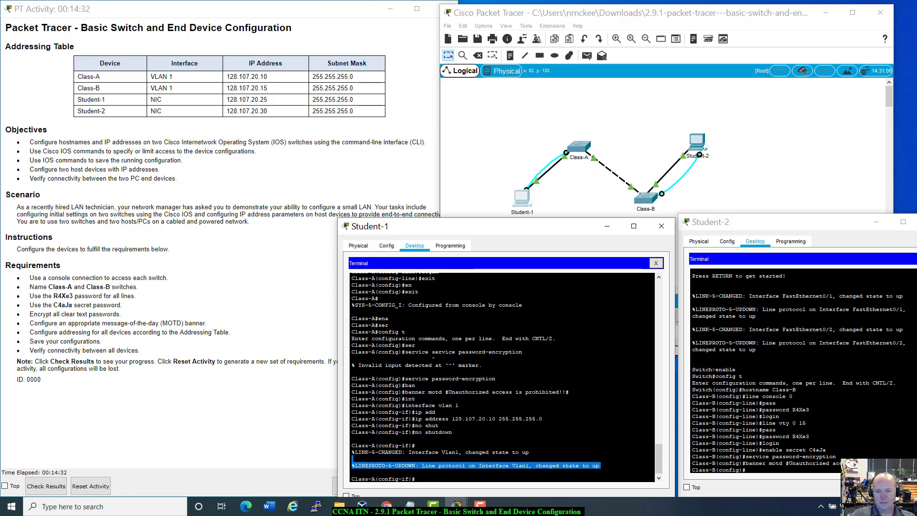
# Assign 128.107.20.15 255.255.255.0 to interface vlan 1 on Class-B.
pyautogui.click(746, 470)
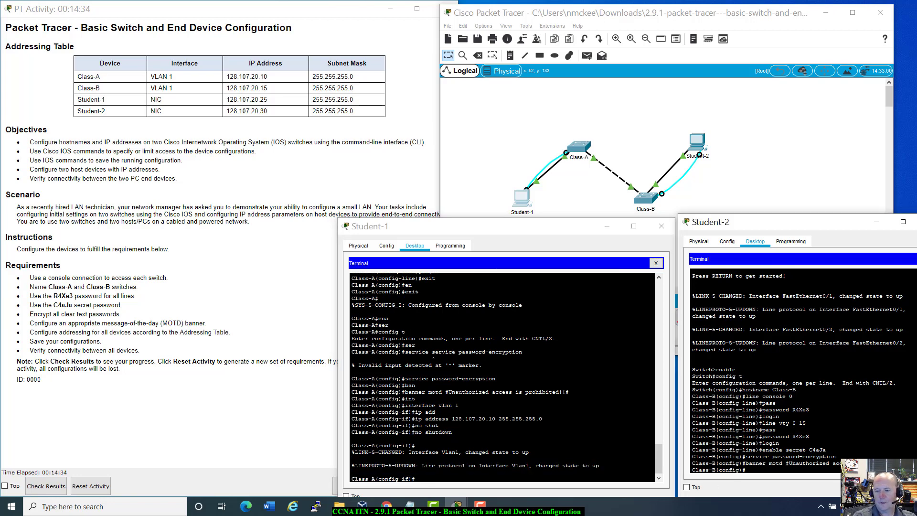
pyautogui.write('in')
pyautogui.press('Tab')
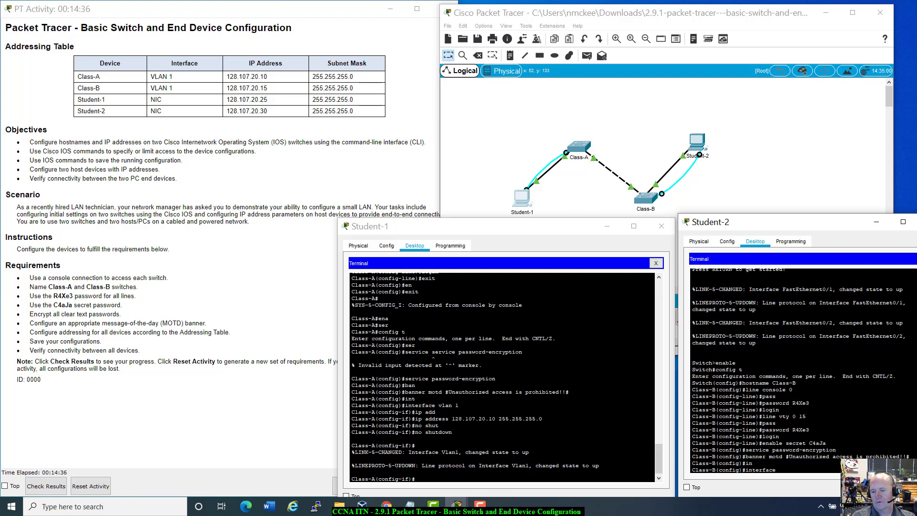
pyautogui.write('vlan')
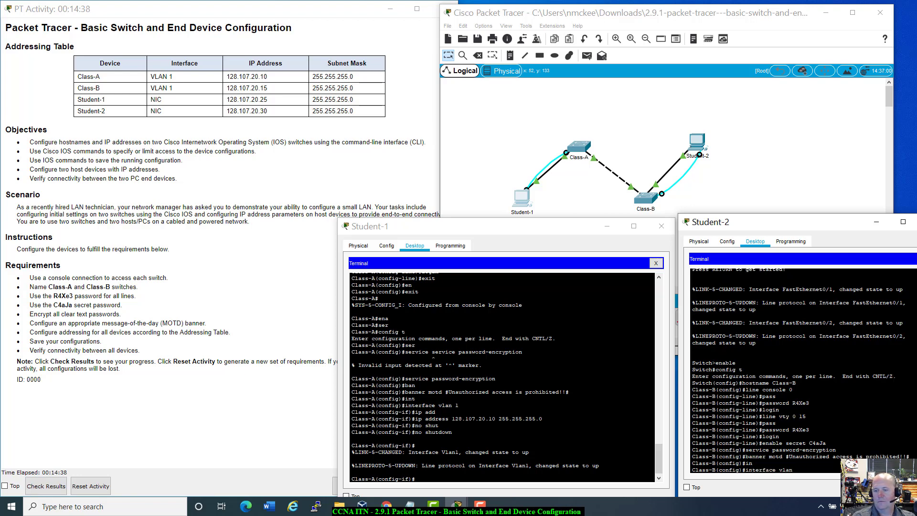
pyautogui.write(' 1')
pyautogui.press('Return')
pyautogui.write('ip add')
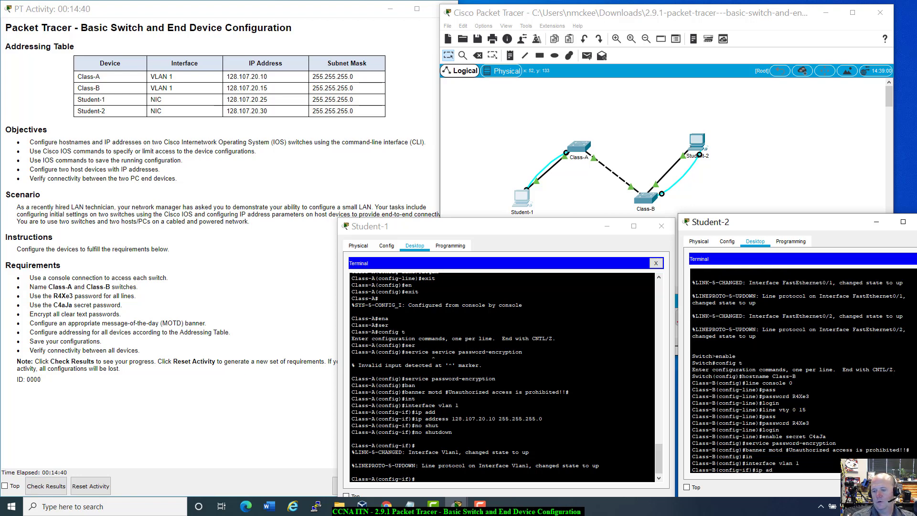
pyautogui.press('Tab')
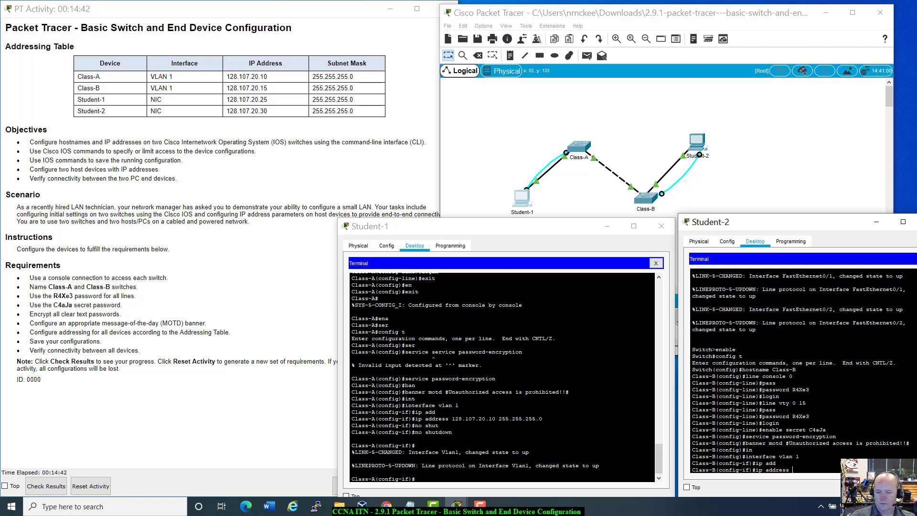
pyautogui.write('128.')
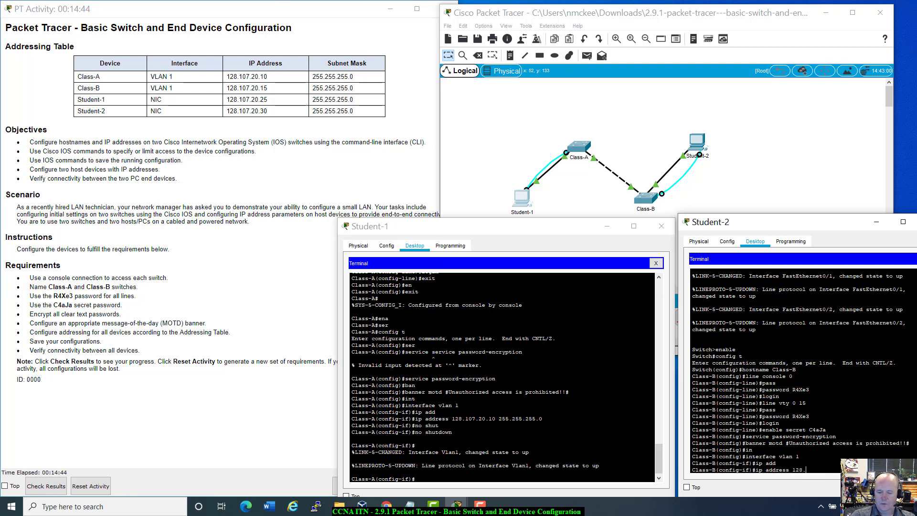
pyautogui.write('107')
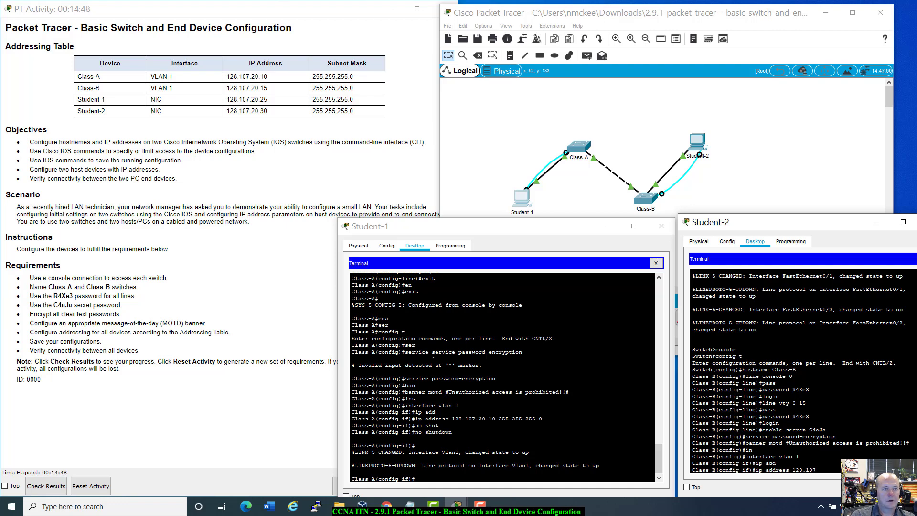
pyautogui.write('.20.')
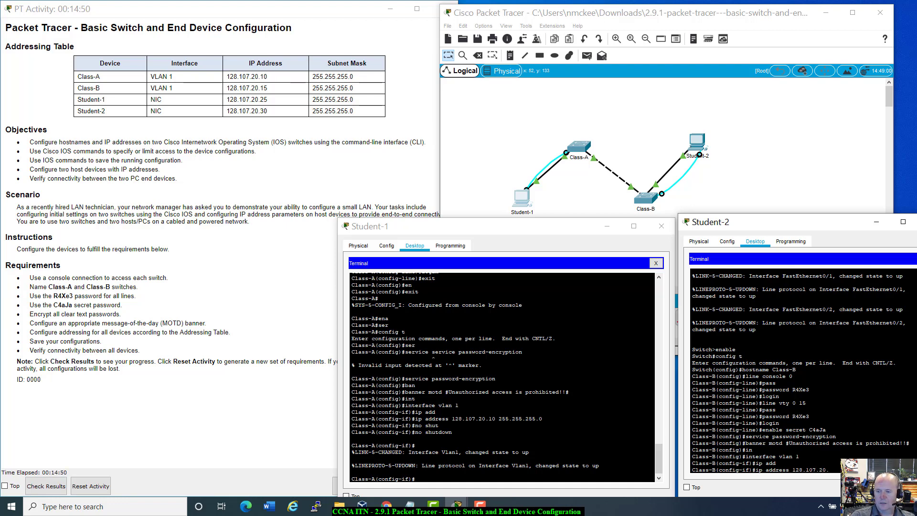
pyautogui.write('11')
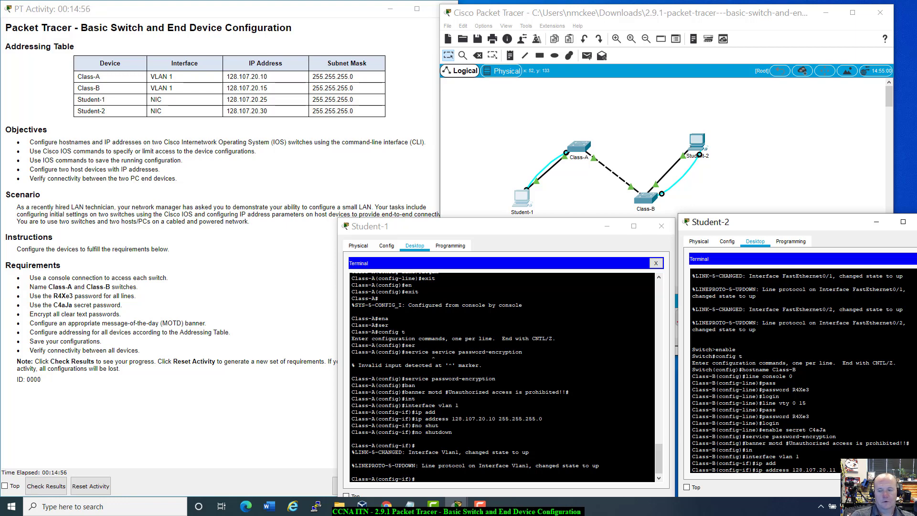
pyautogui.press('BackSpace')
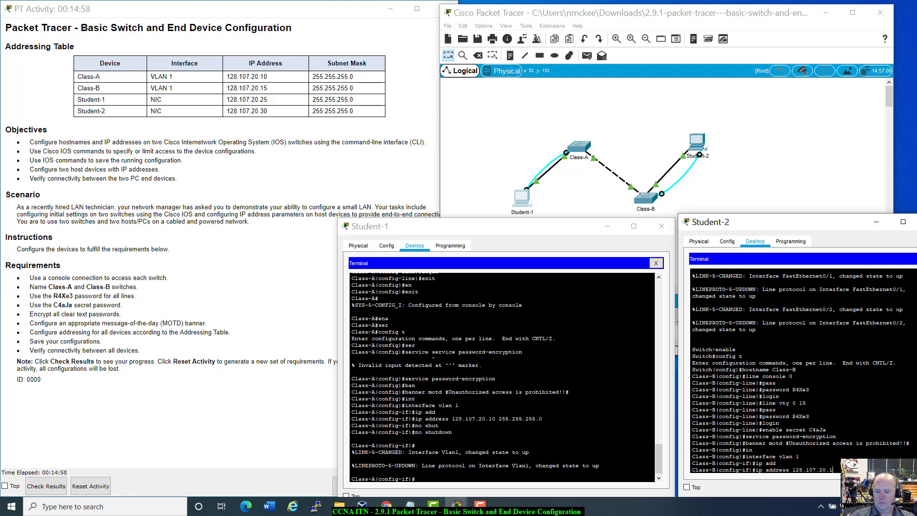
pyautogui.write('5')
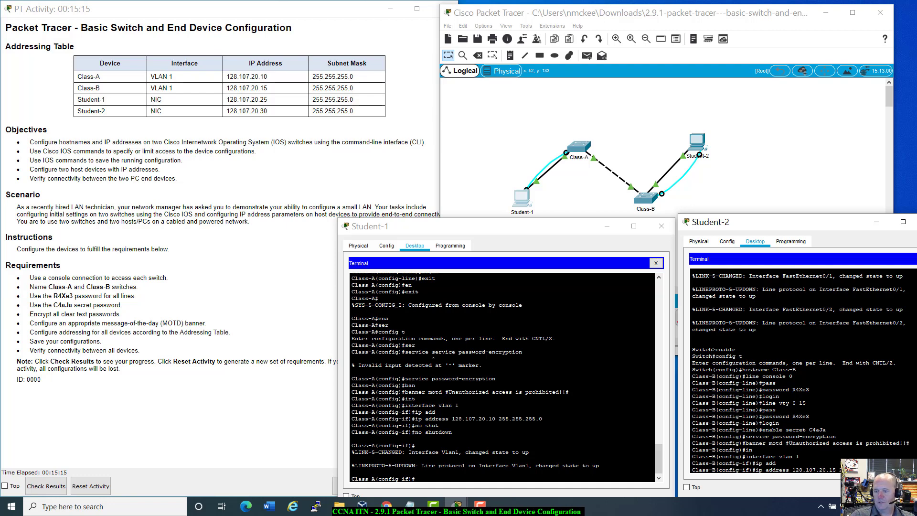
pyautogui.press('Return')
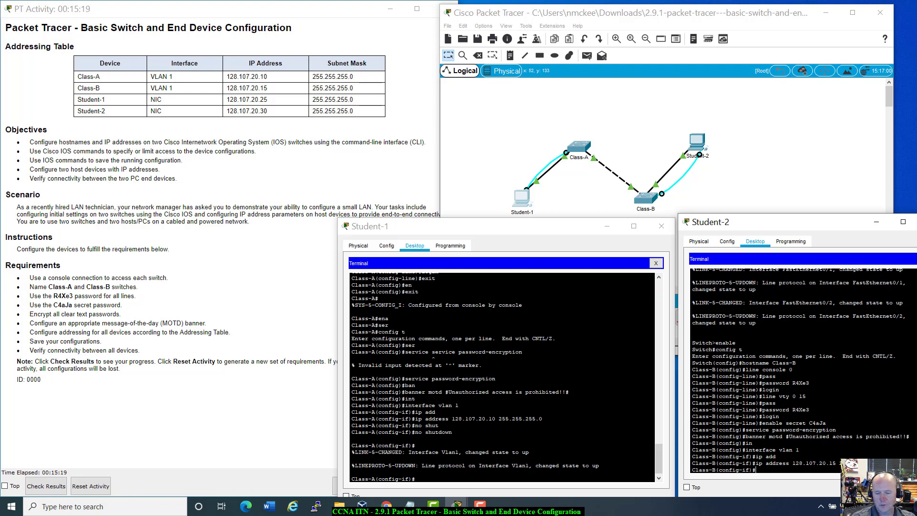
# Bring Class-B's VLAN 1 interface up with no shutdown.
pyautogui.write('no shu')
pyautogui.press('Tab')
pyautogui.press('Return')
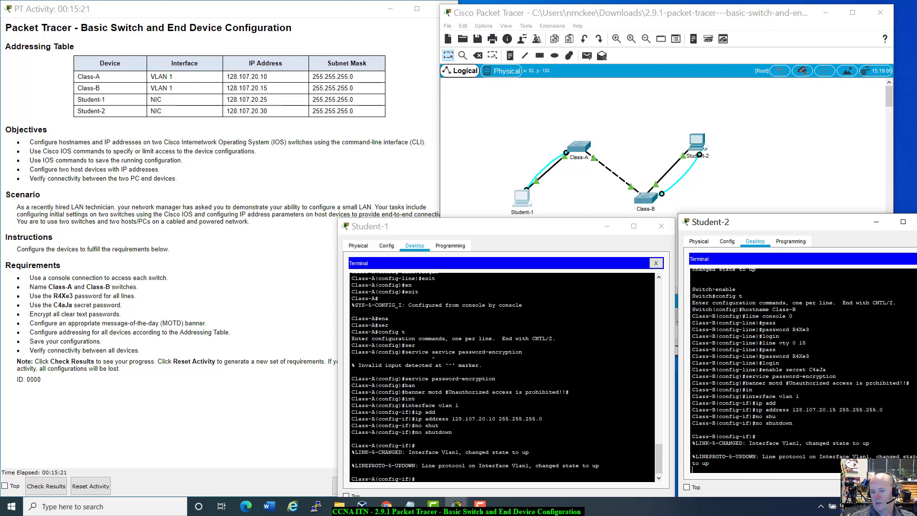
pyautogui.press('Return')
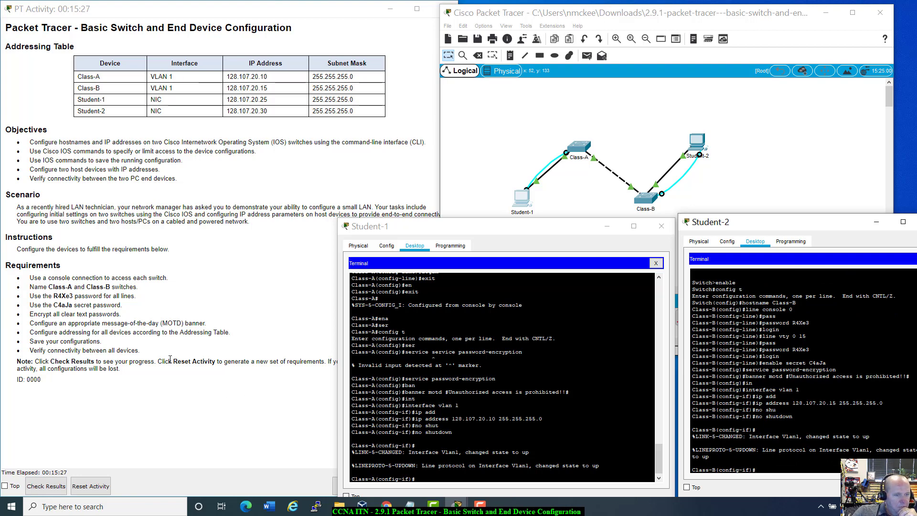
pyautogui.click(420, 477)
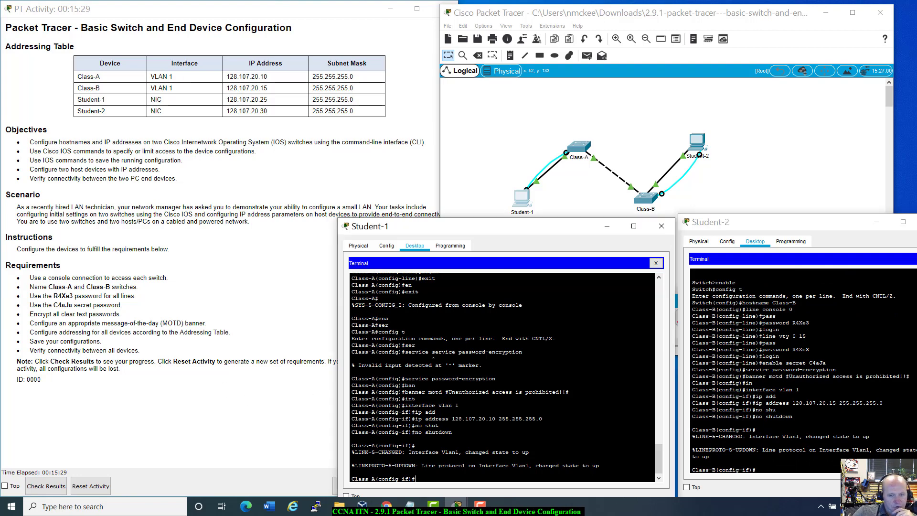
# Exit to Class-A's privileged prompt and run copy running-config startup-config.
pyautogui.write('exit')
pyautogui.press('Return')
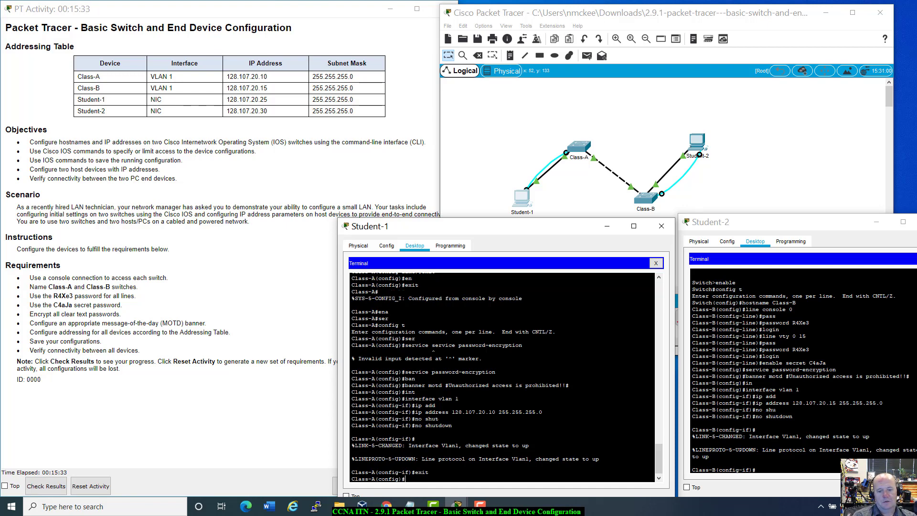
pyautogui.write('exit')
pyautogui.press('Return')
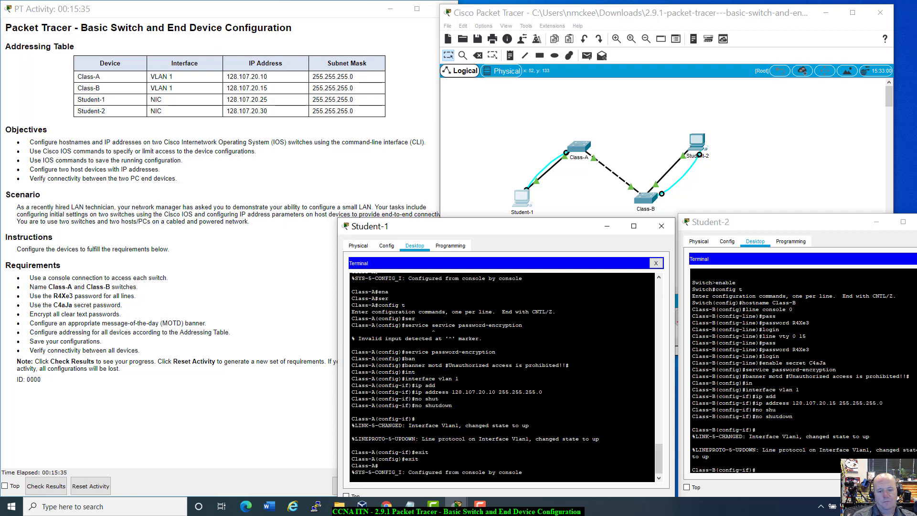
pyautogui.write('copy r')
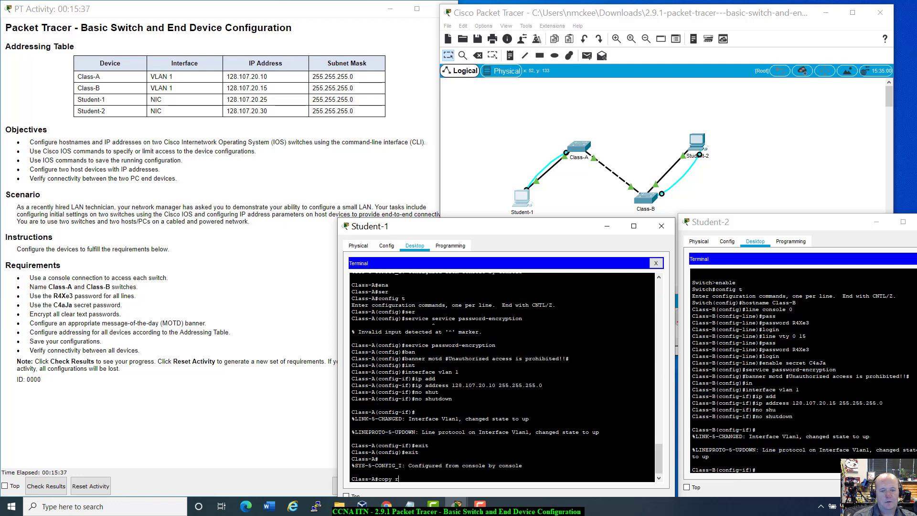
pyautogui.press('Tab')
pyautogui.write('st')
pyautogui.press('Tab')
pyautogui.press('Return')
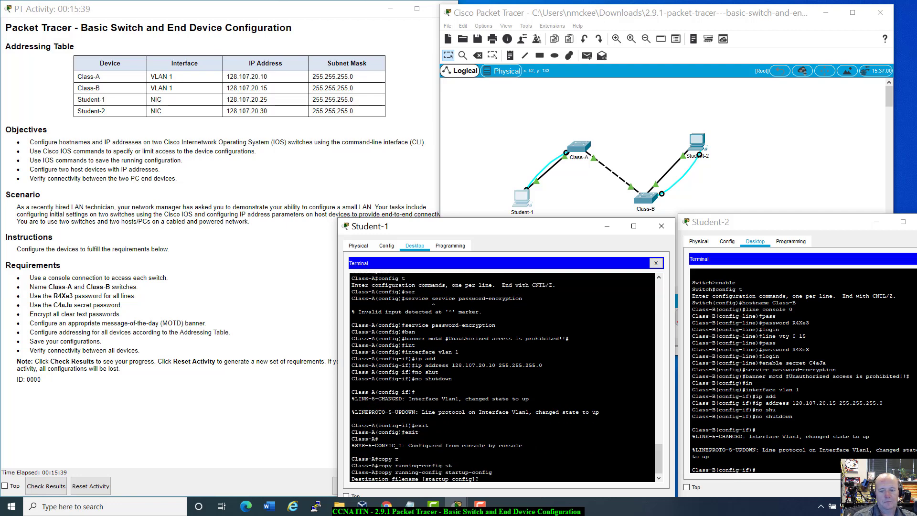
pyautogui.press('Return')
# Exit to Class-B's privileged prompt and save with copy running-config startup-config.
pyautogui.click(777, 476)
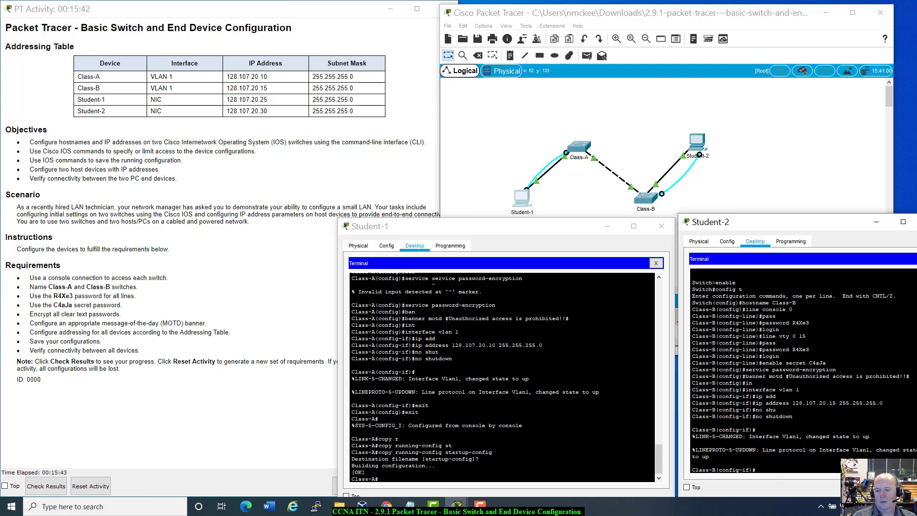
pyautogui.write('exit')
pyautogui.press('Return')
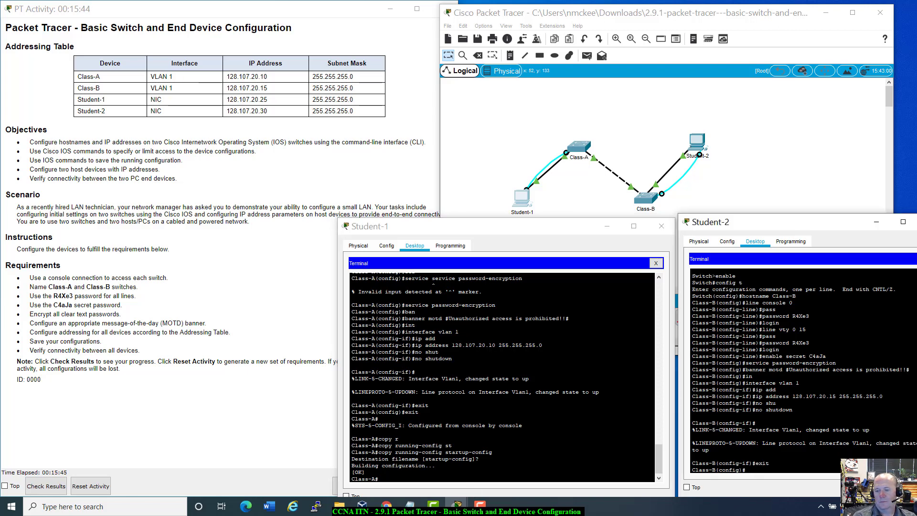
pyautogui.write('exit')
pyautogui.press('Return')
pyautogui.press('Return')
pyautogui.write('copy')
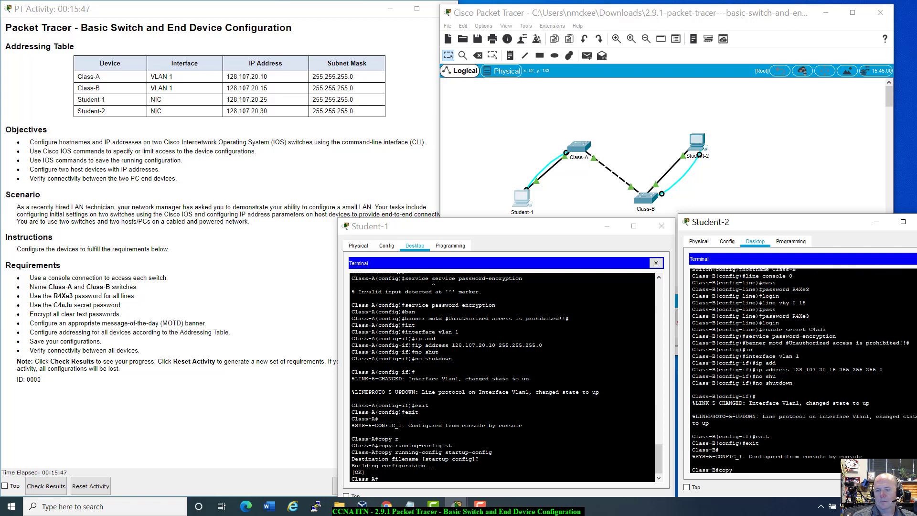
pyautogui.write(' ru')
pyautogui.press('Tab')
pyautogui.write('sta')
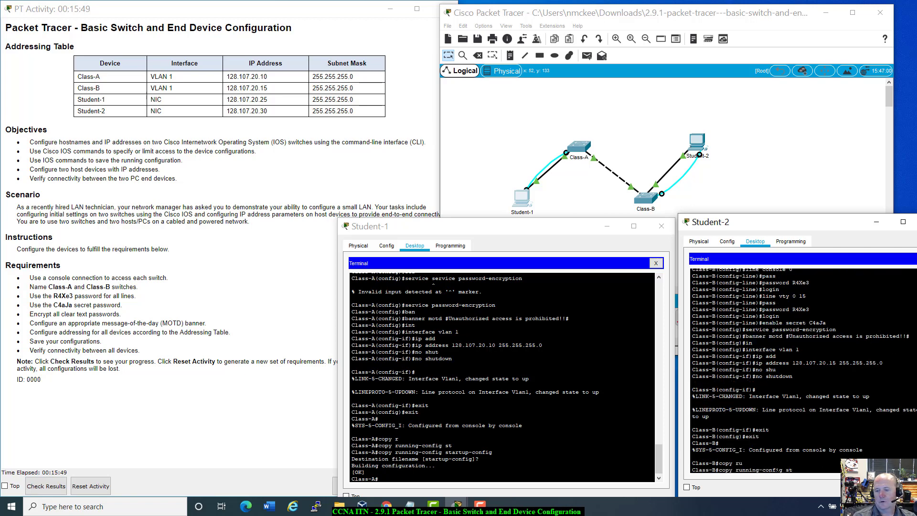
pyautogui.press('Tab')
pyautogui.press('Return')
pyautogui.press('Return')
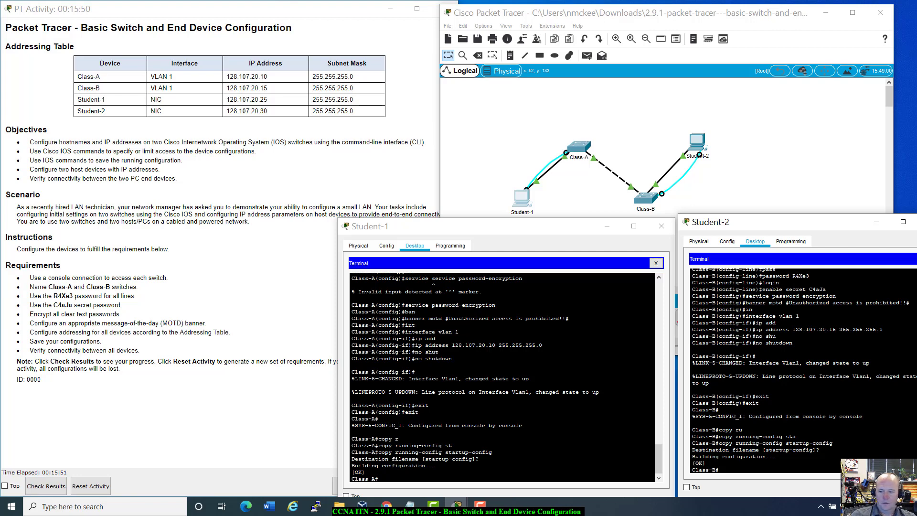
# Ping 128.107.20.10 from Class-A and confirm a 5/5 success rate.
pyautogui.click(384, 481)
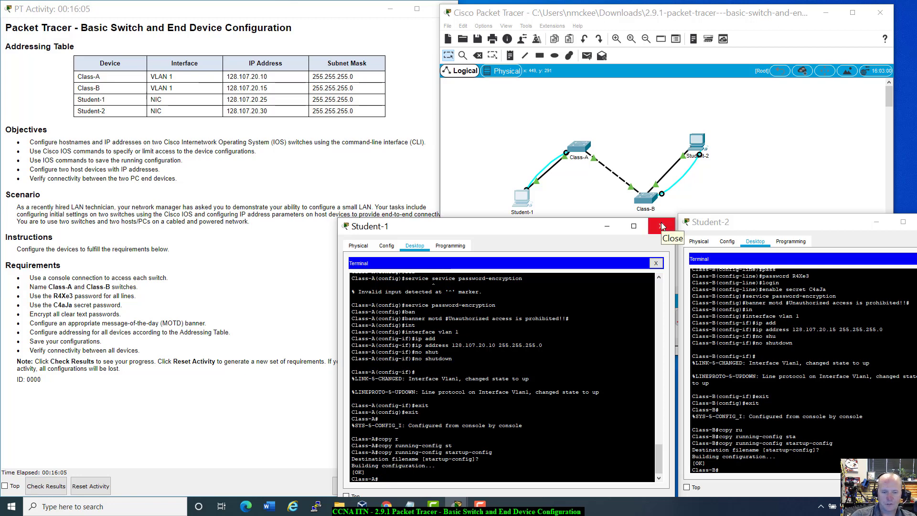
pyautogui.moveTo(582, 228)
pyautogui.mouseDown()
pyautogui.moveTo(515, 347)
pyautogui.moveTo(349, 102)
pyautogui.moveTo(701, 381)
pyautogui.moveTo(540, 250)
pyautogui.moveTo(589, 221)
pyautogui.mouseUp()
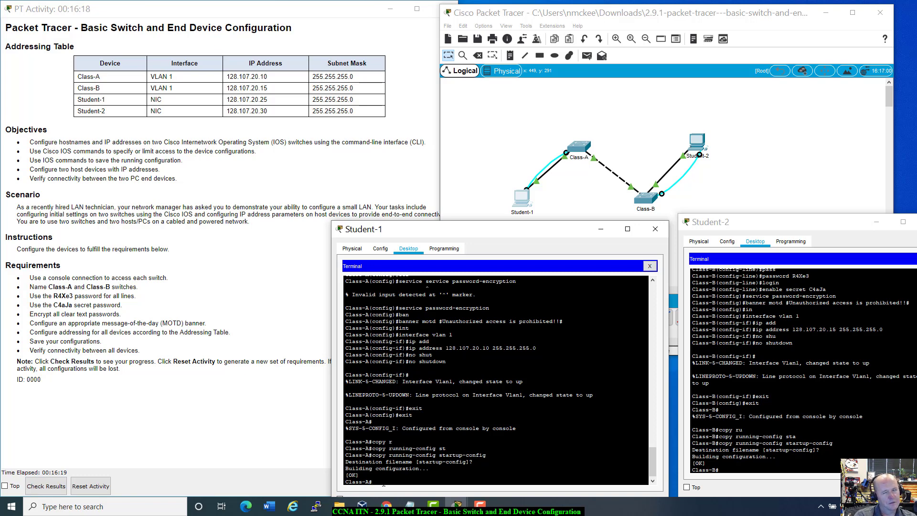
pyautogui.write('ping ')
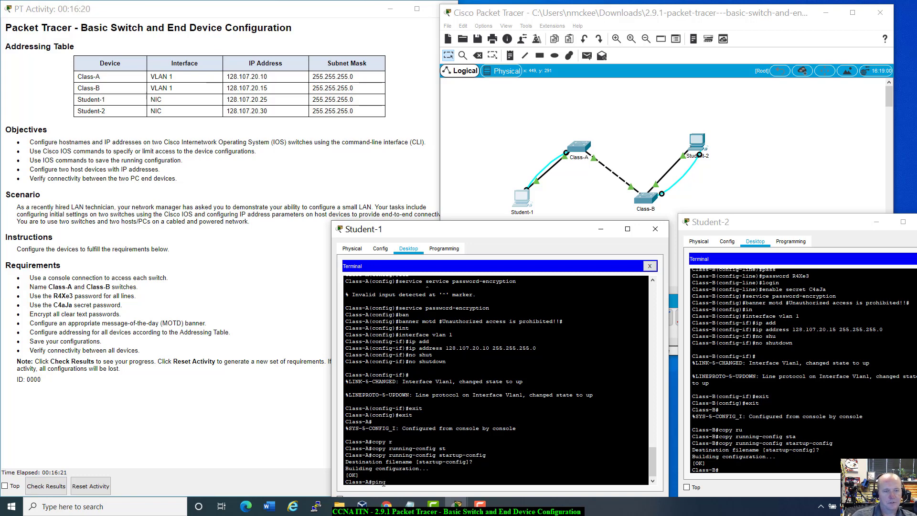
pyautogui.write('128.')
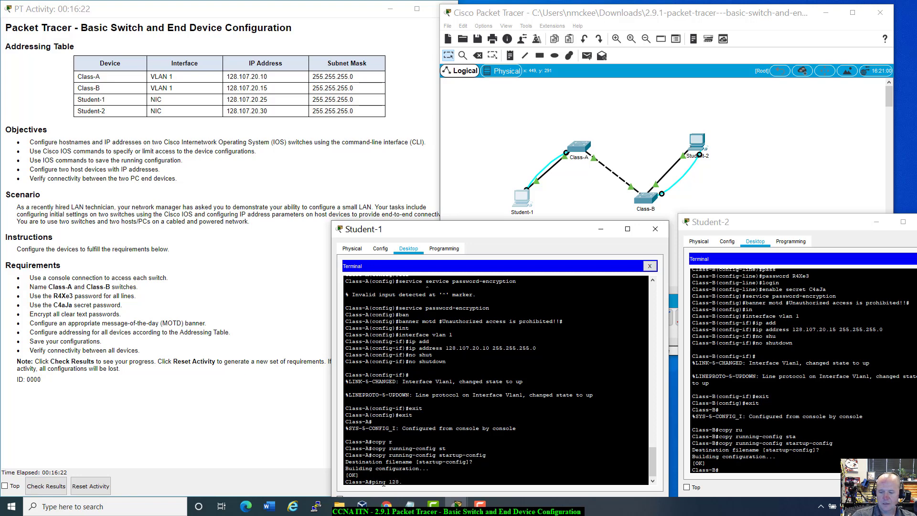
pyautogui.write('10')
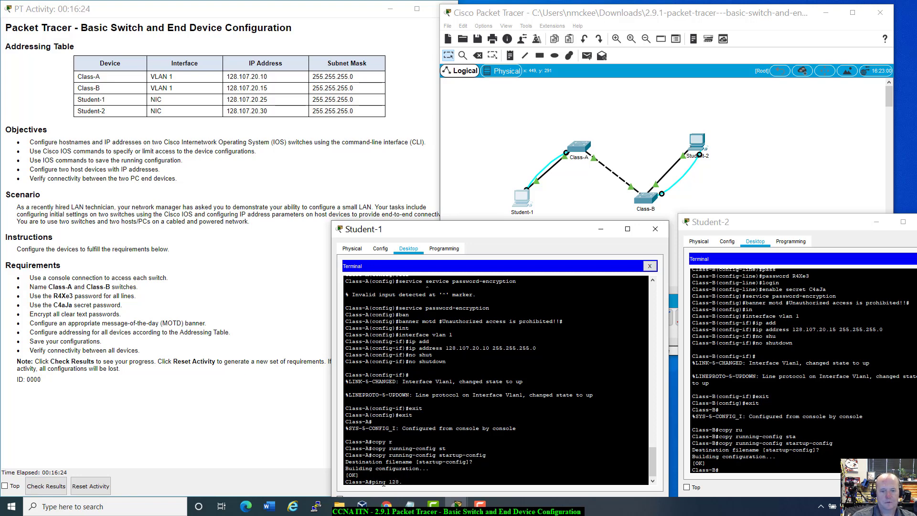
pyautogui.write('7')
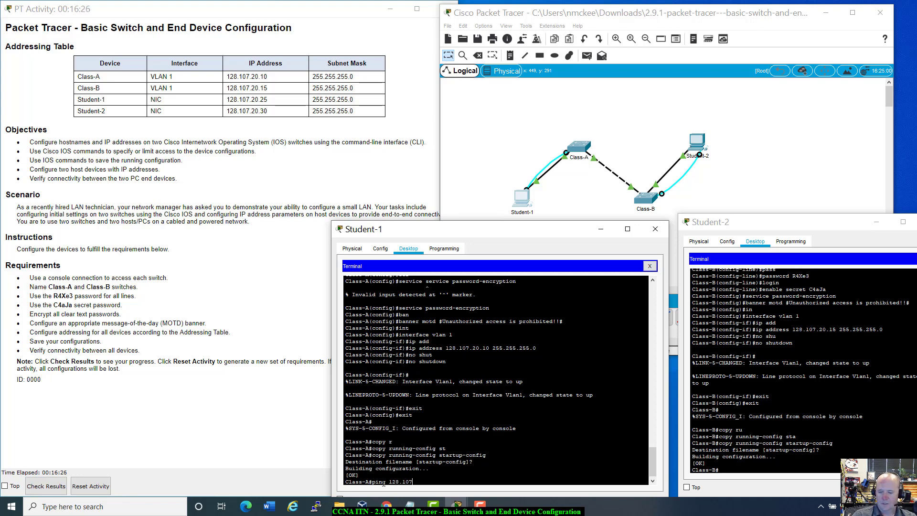
pyautogui.write('.20.')
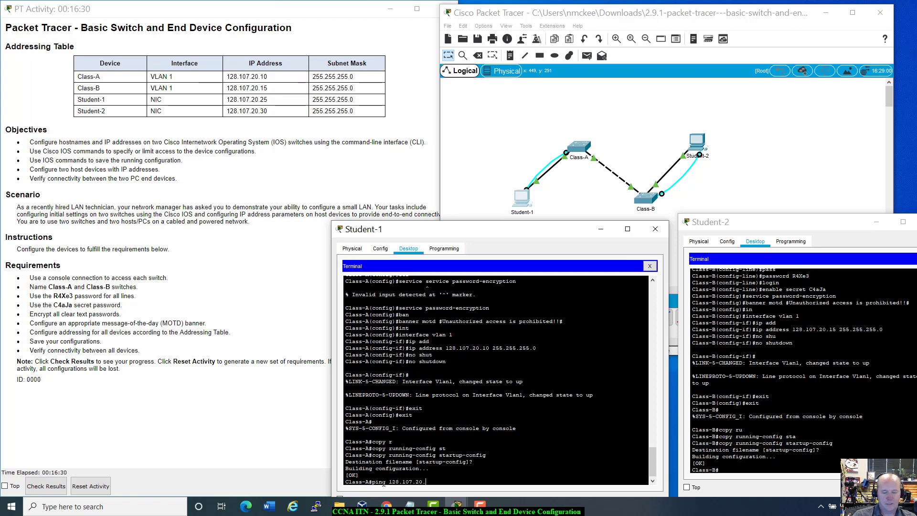
pyautogui.write('10')
pyautogui.press('Return')
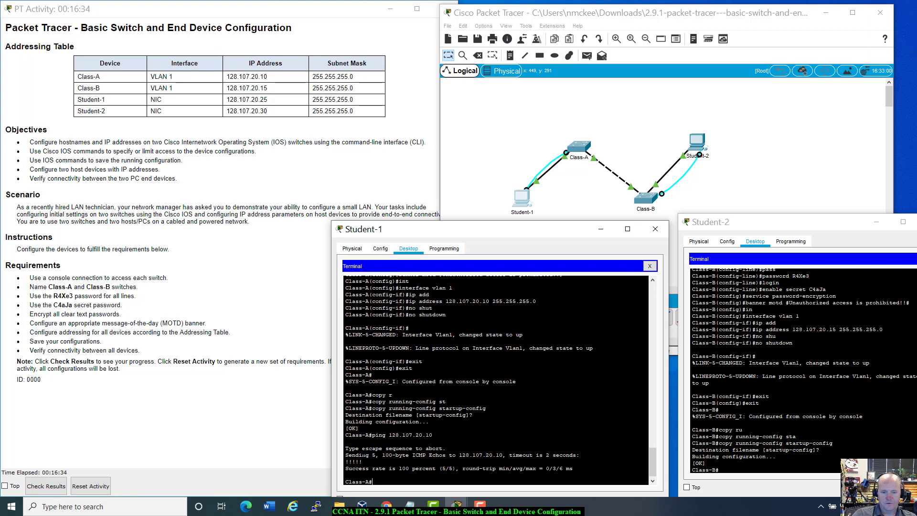
pyautogui.moveTo(362, 448); pyautogui.dragTo(573, 468)
pyautogui.moveTo(574, 229); pyautogui.dragTo(573, 214)
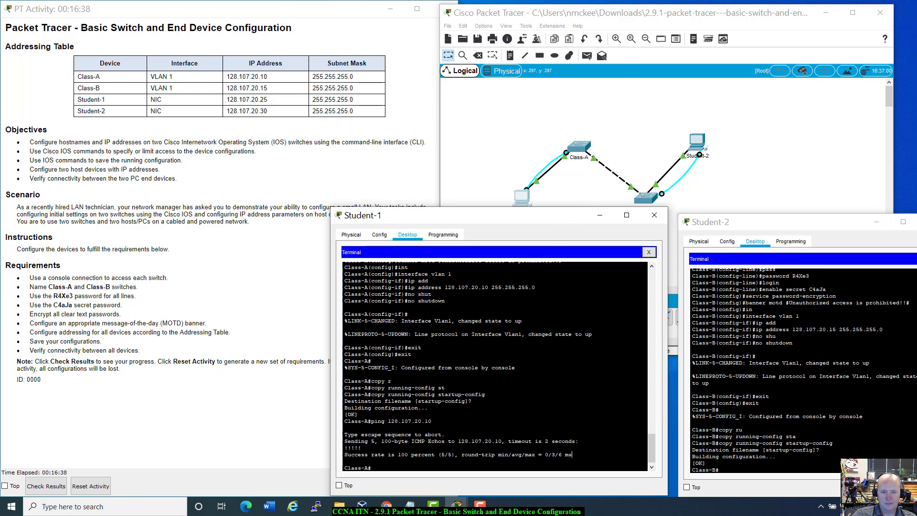
pyautogui.press('Up')
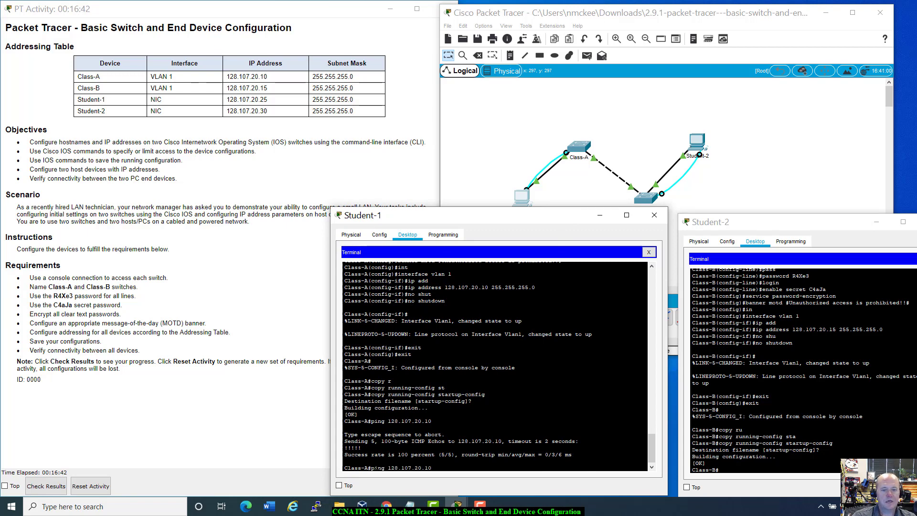
pyautogui.press('BackSpace')
# Ping Class-B at 128.107.20.15 twice from Class-A, getting 100 percent success.
pyautogui.write('5')
pyautogui.press('Return')
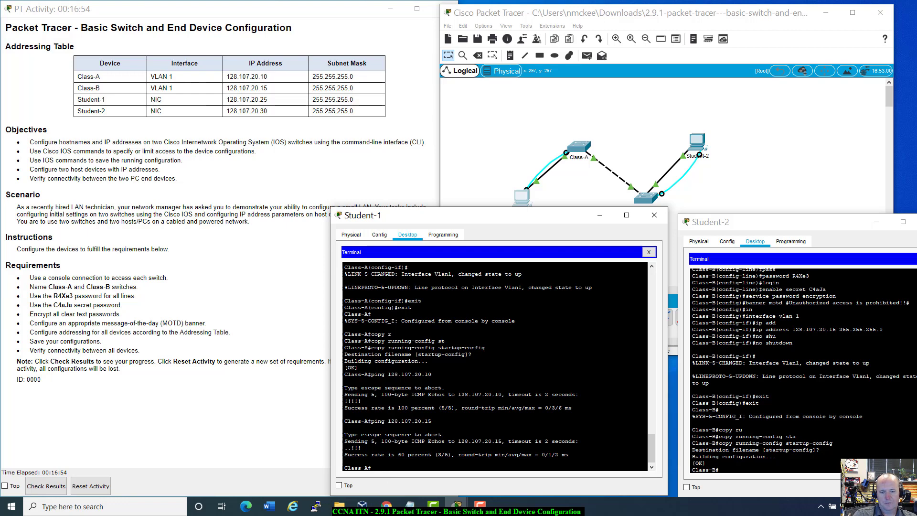
pyautogui.press('Up')
pyautogui.press('Return')
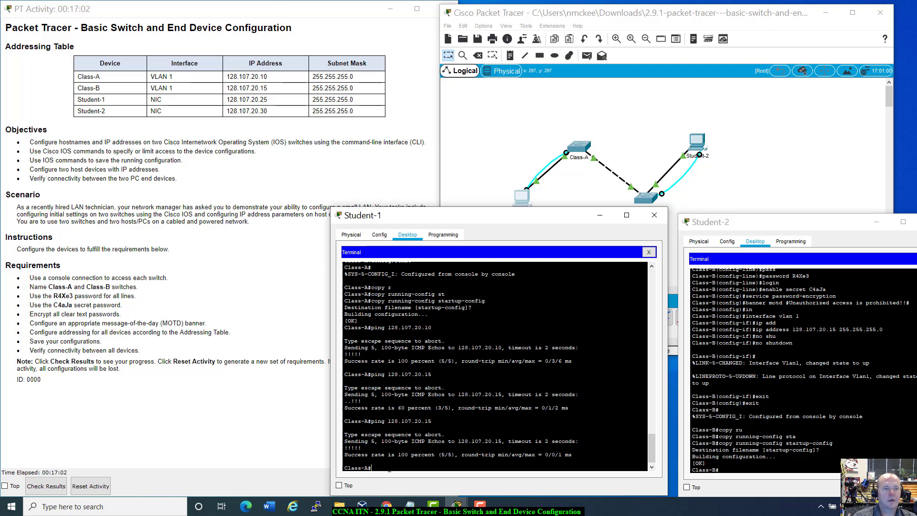
# Ping 128.107.20.125 from Class-A and observe 0 percent success.
pyautogui.press('Up')
pyautogui.press('BackSpace')
pyautogui.write('25')
pyautogui.press('Return')
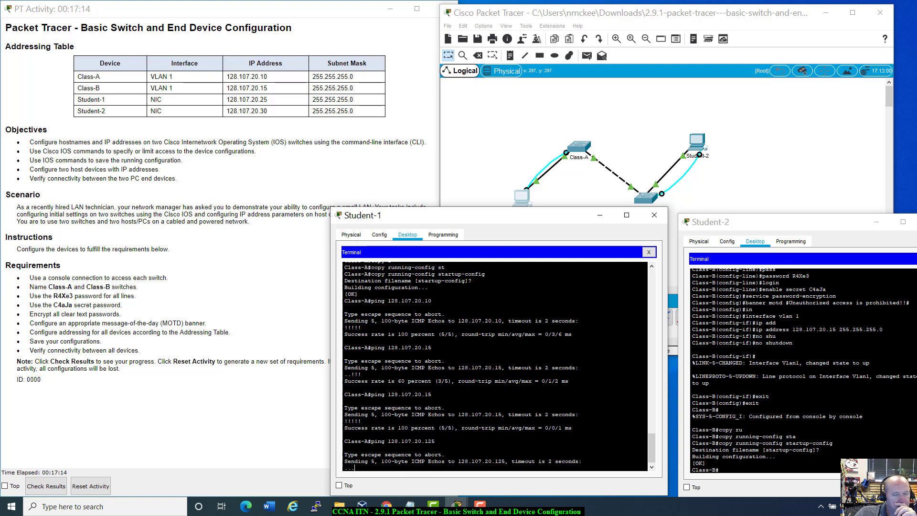
pyautogui.click(487, 173)
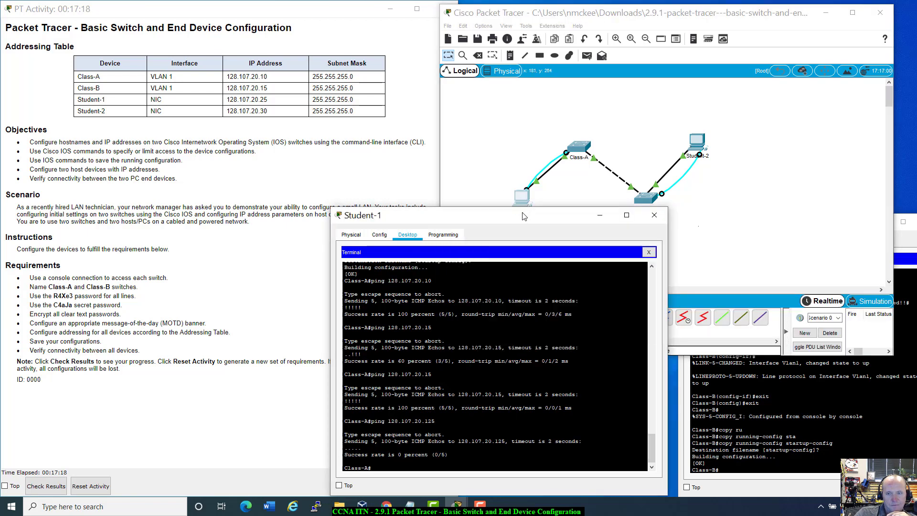
# Close Student-1's terminal and open its Desktop IP Configuration panel.
pyautogui.click(525, 218)
pyautogui.moveTo(525, 219)
pyautogui.mouseDown()
pyautogui.moveTo(539, 214)
pyautogui.moveTo(531, 216)
pyautogui.mouseUp()
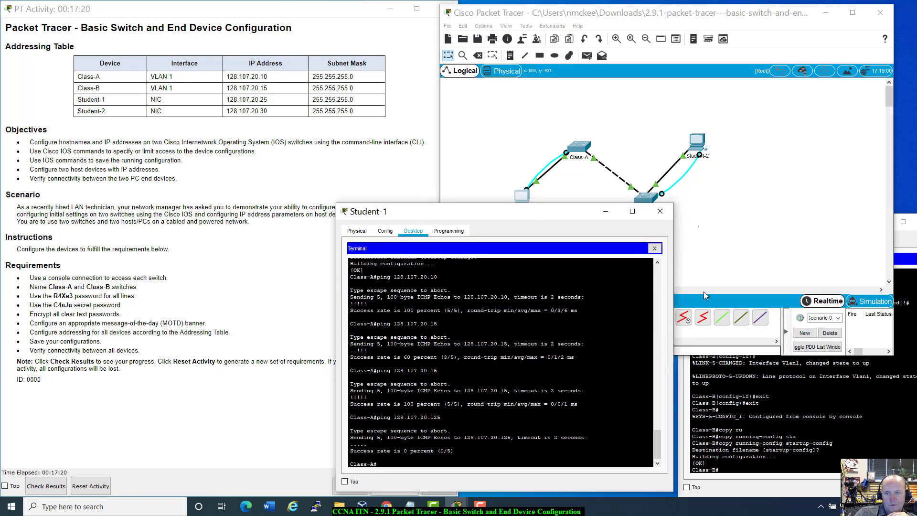
pyautogui.click(654, 248)
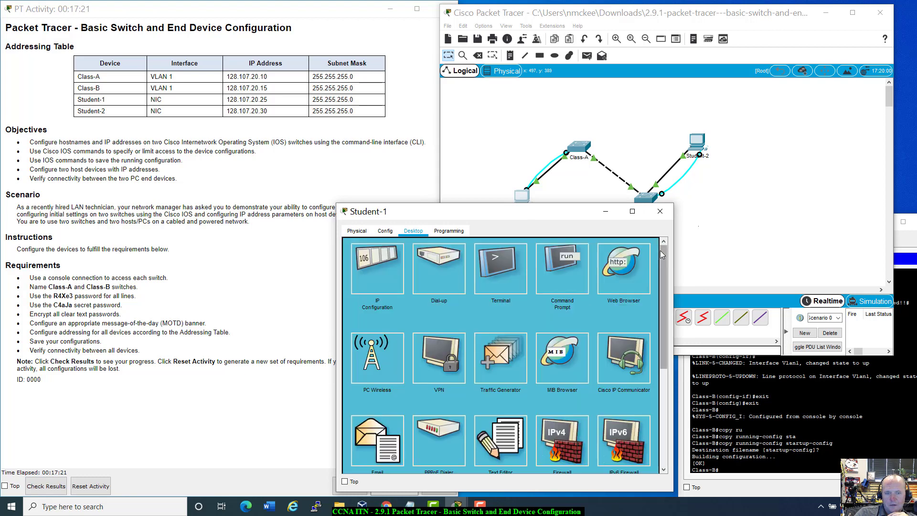
pyautogui.click(391, 258)
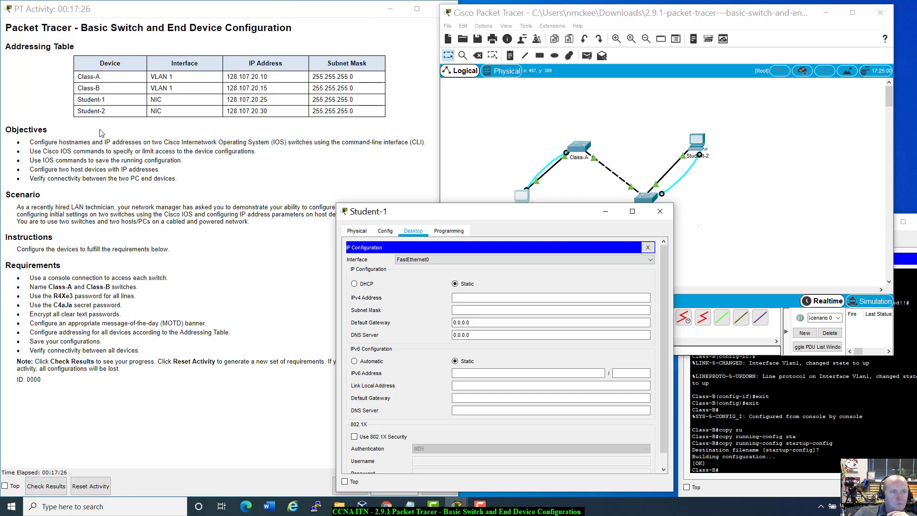
pyautogui.moveTo(432, 204); pyautogui.dragTo(154, 106)
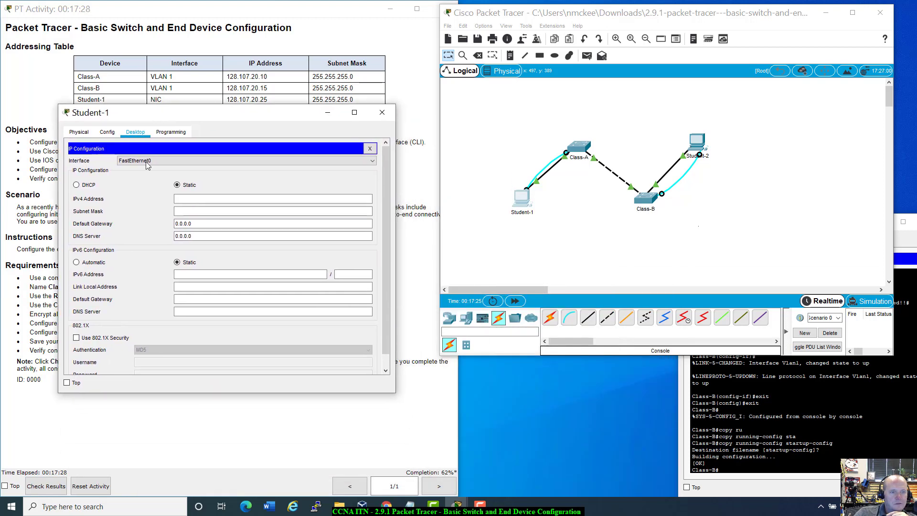
# Enter static IPv4 128.107.20.25 and mask 255.255.255.0, correcting typos in both fields.
pyautogui.click(176, 201)
pyautogui.write('12')
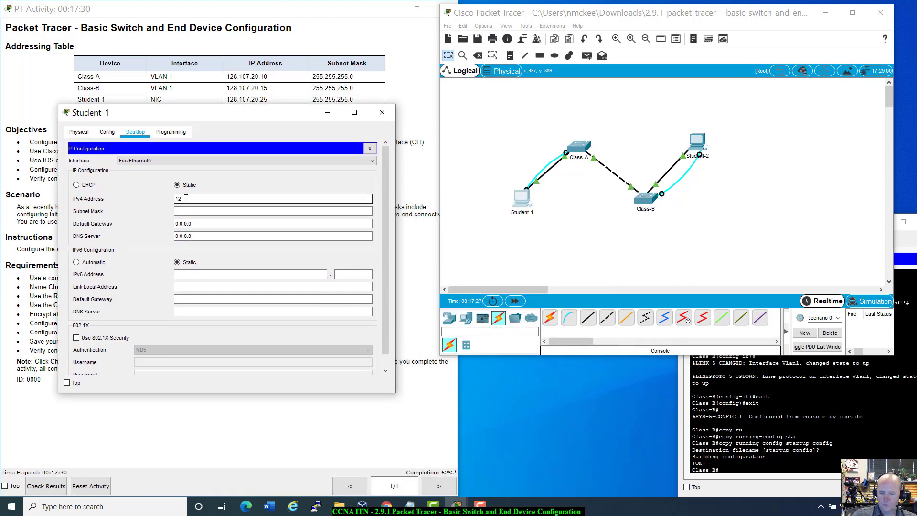
pyautogui.write('8.107.2')
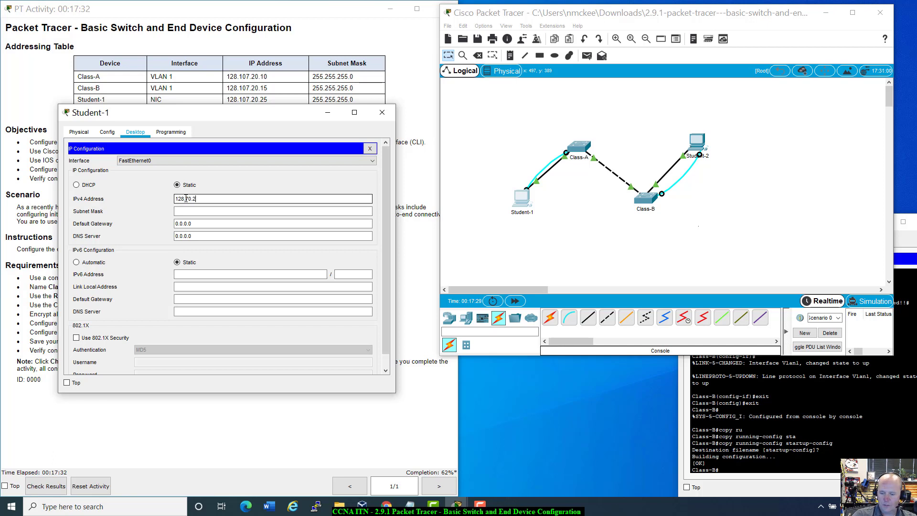
pyautogui.write('0.25')
pyautogui.press('Tab')
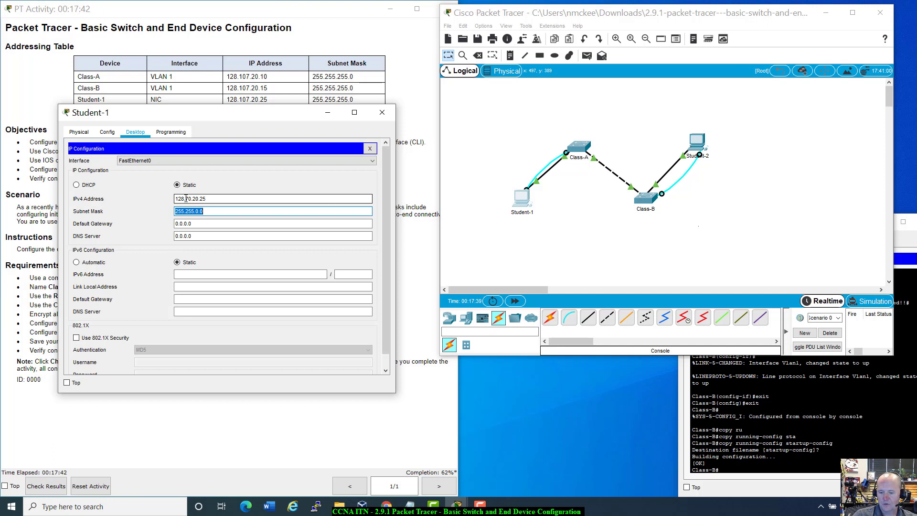
pyautogui.write('255.255.2525')
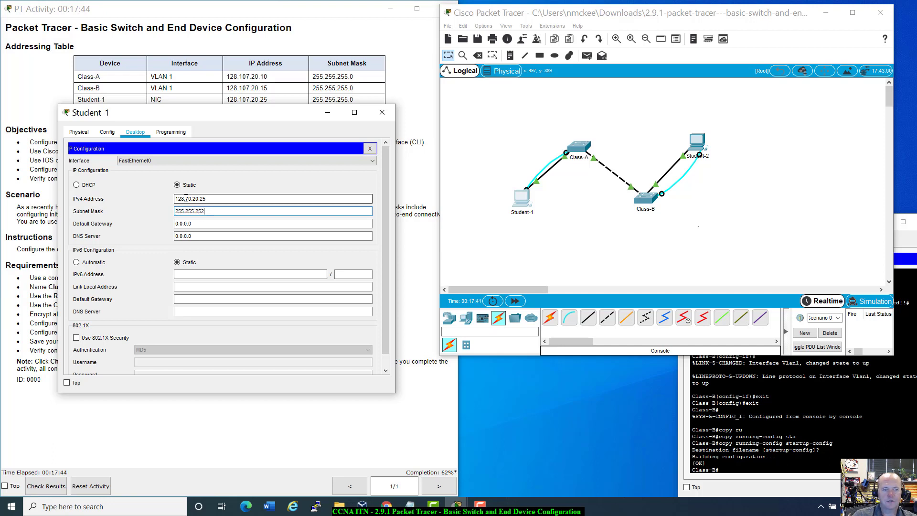
pyautogui.press('BackSpace')
pyautogui.press('BackSpace')
pyautogui.write('5.0')
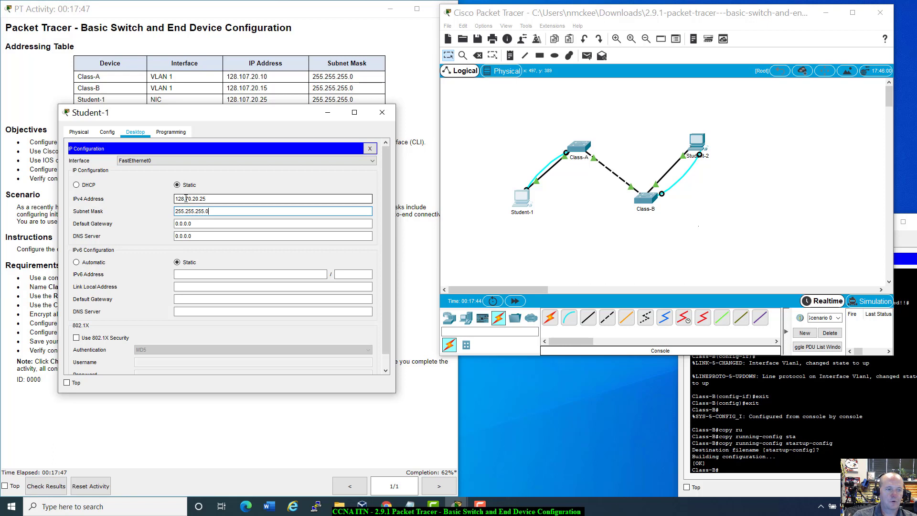
pyautogui.press('Tab')
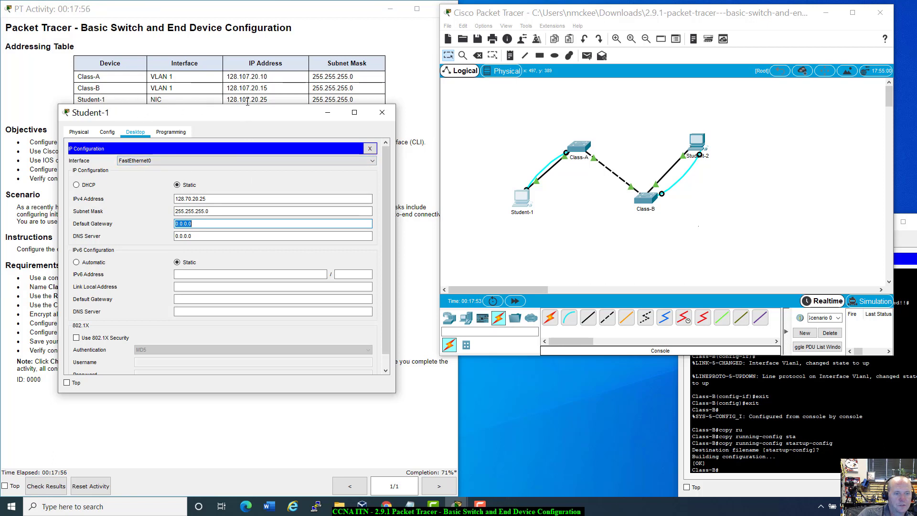
pyautogui.click(186, 199)
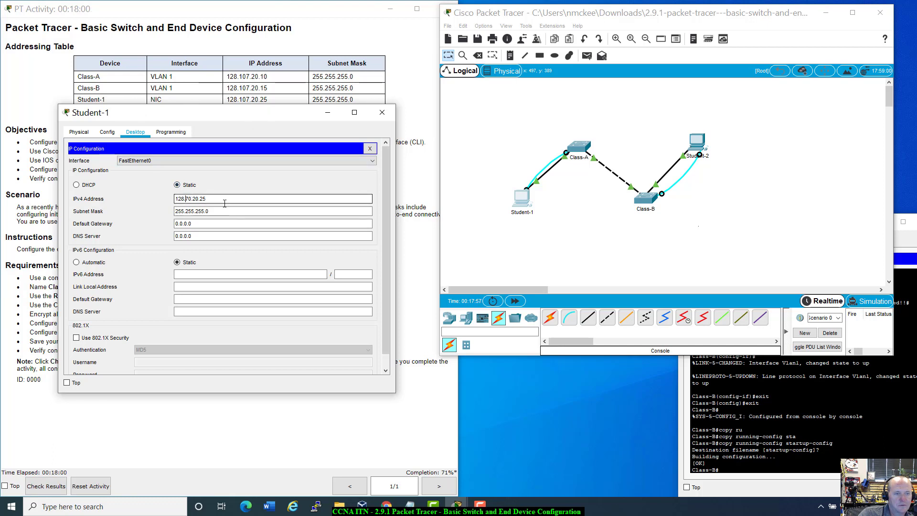
pyautogui.write('1')
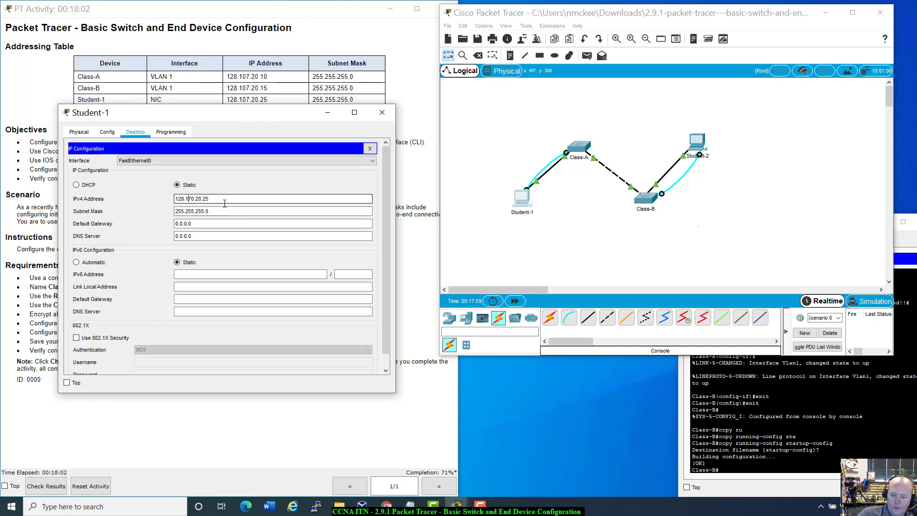
pyautogui.write('07')
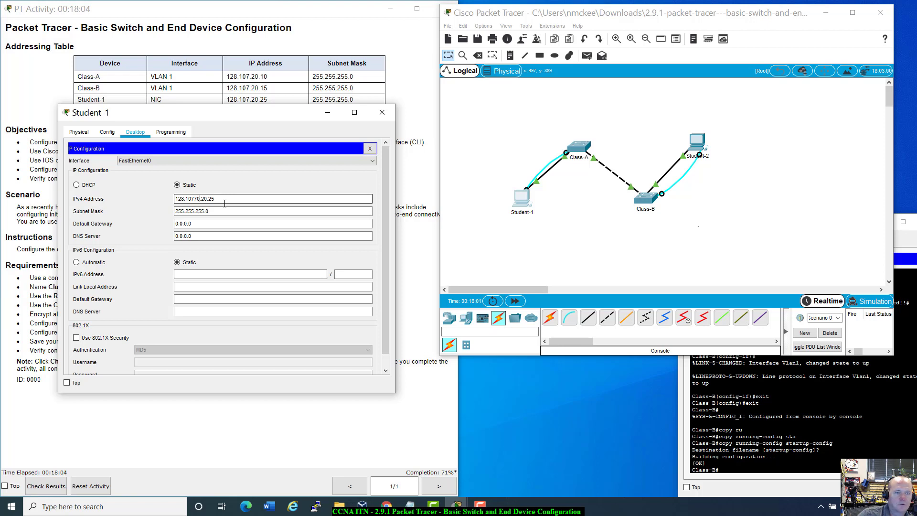
pyautogui.press('Delete')
pyautogui.press('Delete')
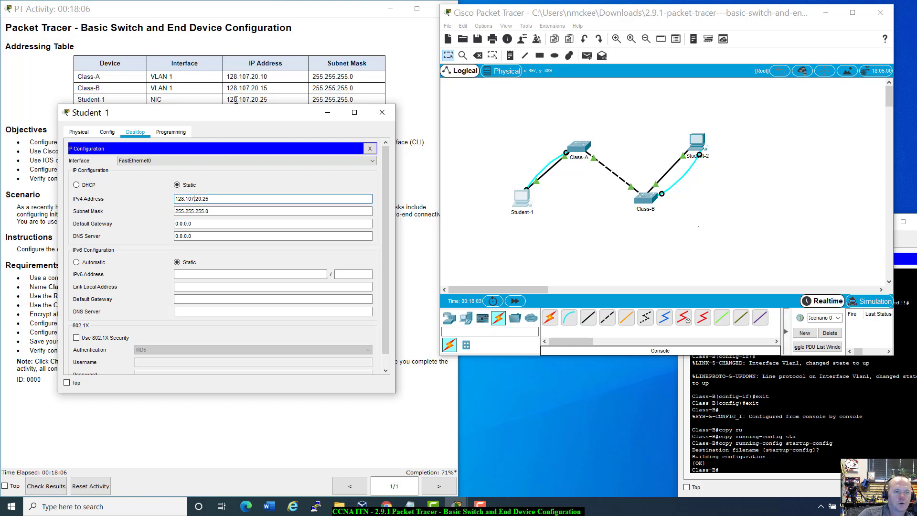
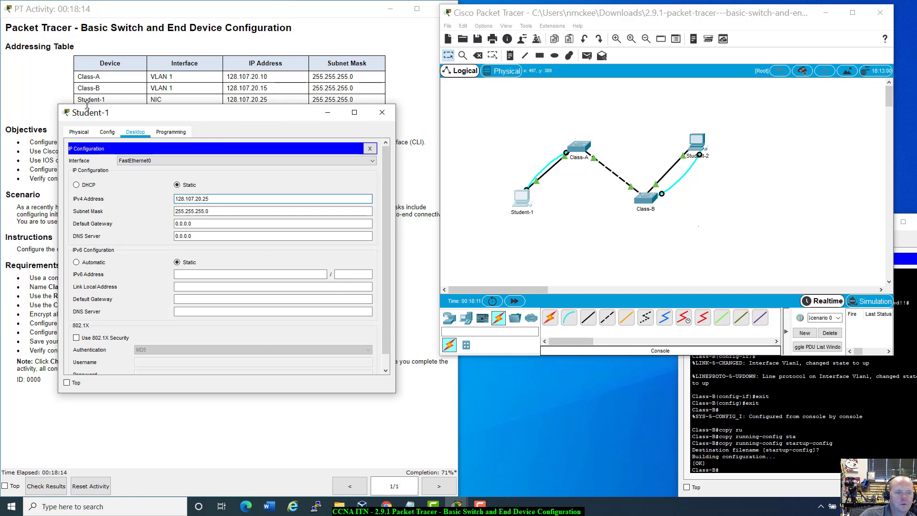
# Close Student-1's IP Configuration to apply 128.107.20.25 / 255.255.255.0.
pyautogui.click(371, 149)
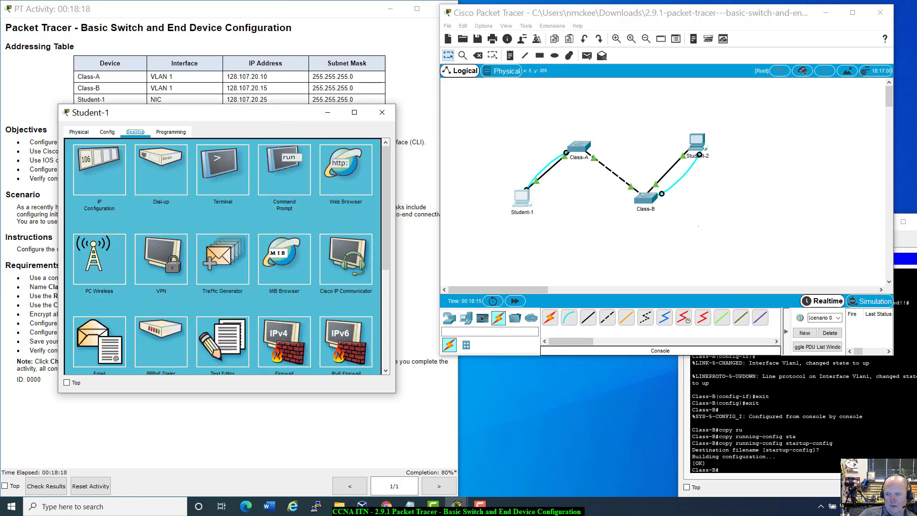
# Close Student-2's terminal, open its IP Configuration, and rearrange the Student windows.
pyautogui.click(697, 142)
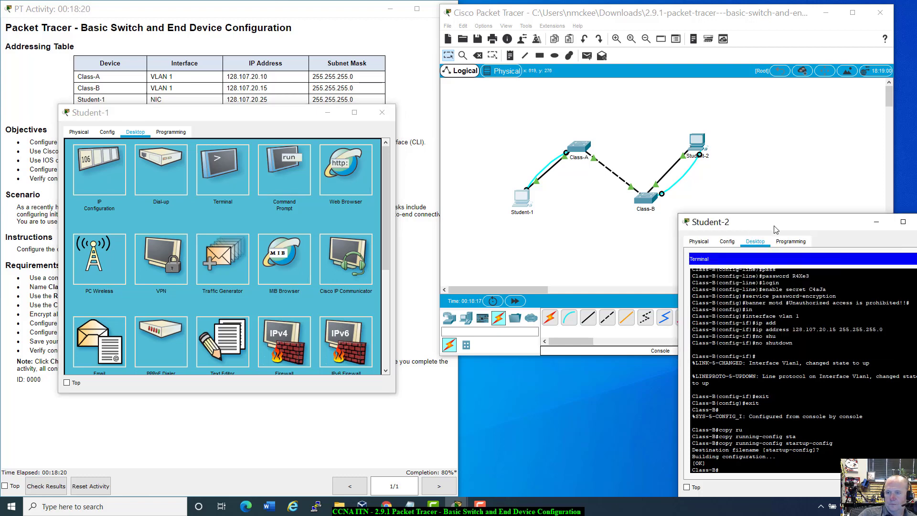
pyautogui.moveTo(765, 223); pyautogui.dragTo(626, 224)
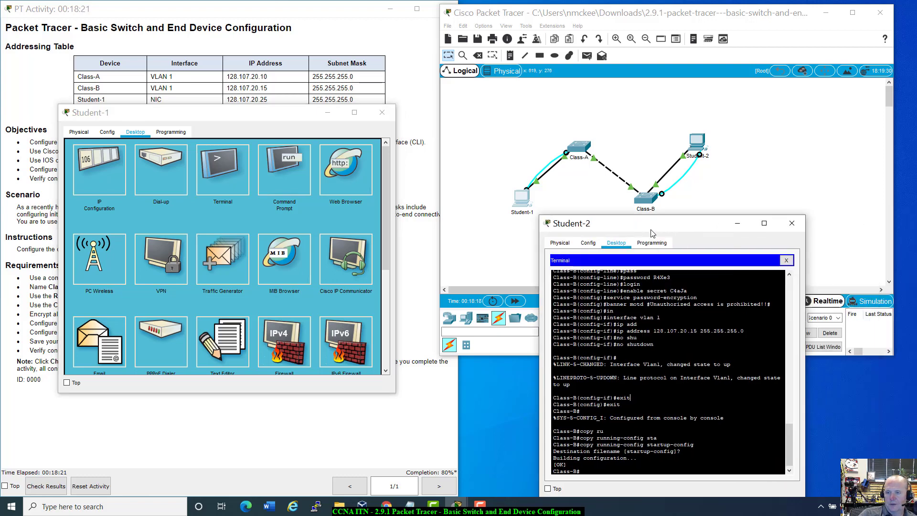
pyautogui.click(786, 261)
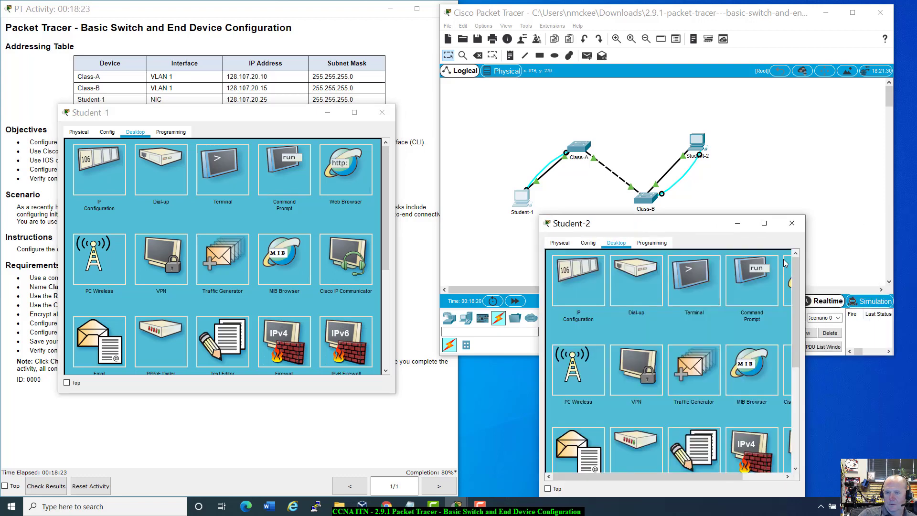
pyautogui.click(580, 285)
pyautogui.moveTo(670, 227); pyautogui.dragTo(429, 245)
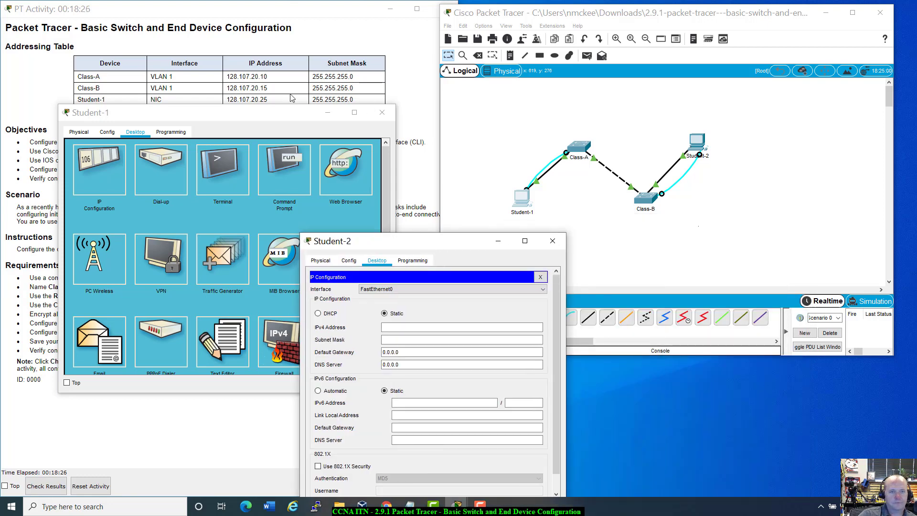
pyautogui.moveTo(287, 113); pyautogui.dragTo(231, 194)
pyautogui.moveTo(404, 247); pyautogui.dragTo(186, 131)
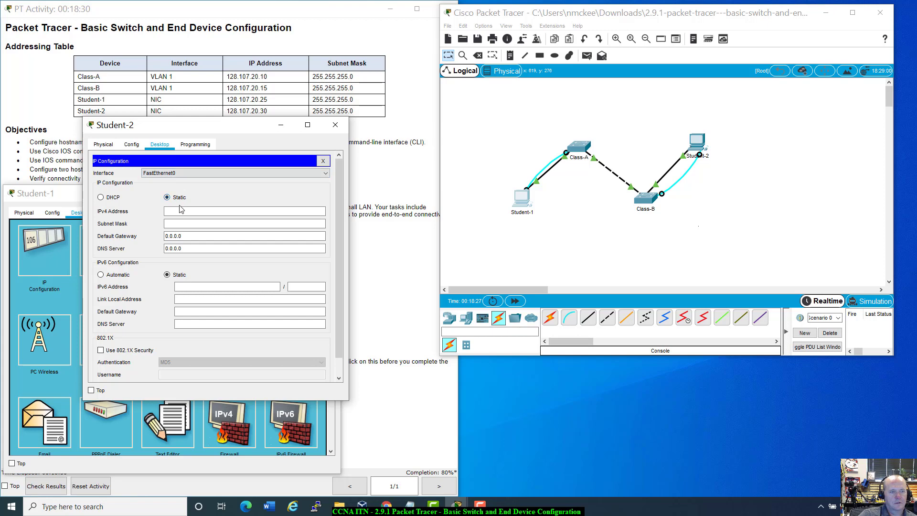
# Enter Student-2's IPv4 128.107.20.30 and mask 255.255.255.0, fixing the address typo.
pyautogui.click(181, 210)
pyautogui.write('128')
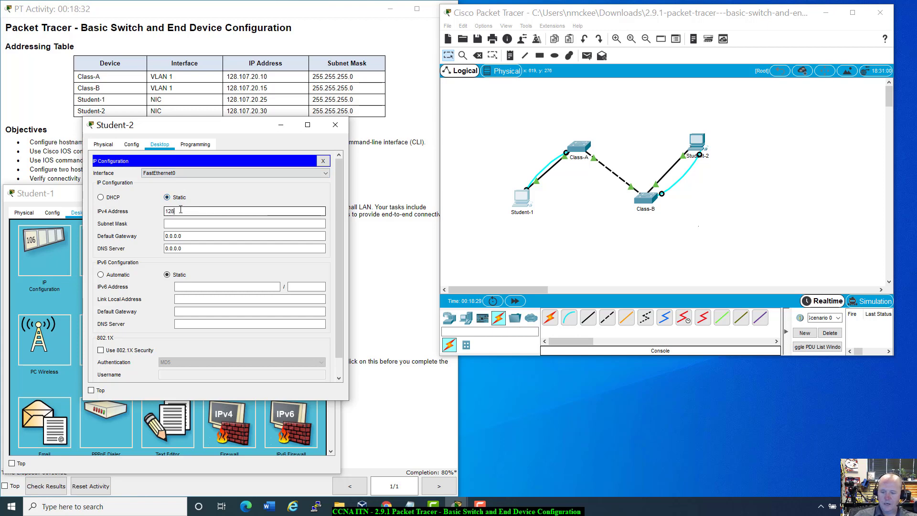
pyautogui.write('.70.20.30')
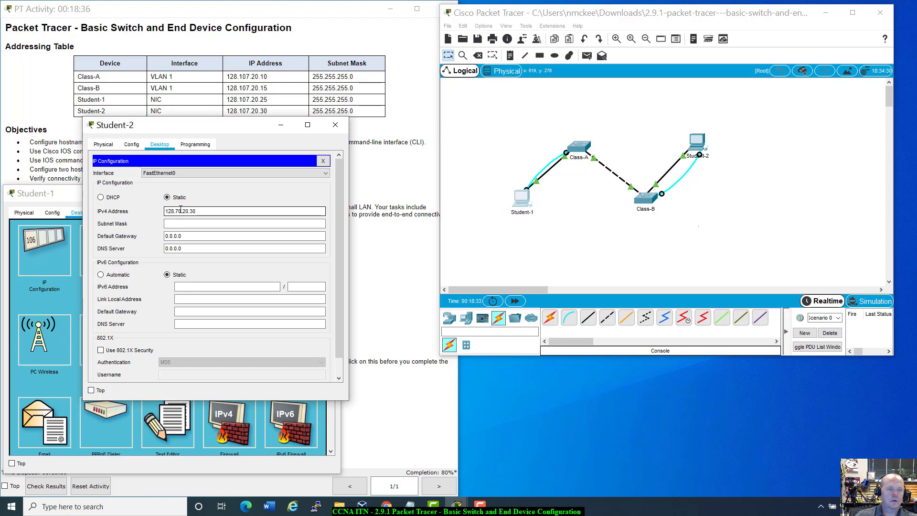
pyautogui.press('Tab')
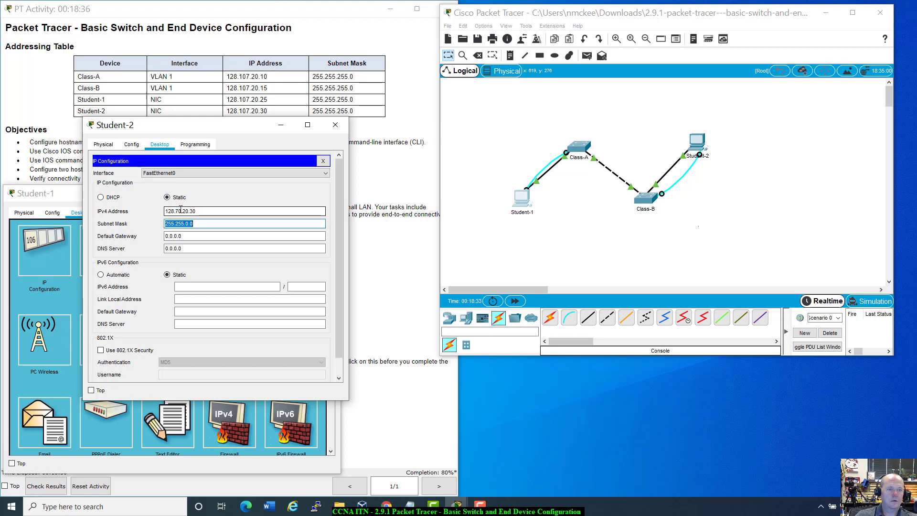
pyautogui.write('25')
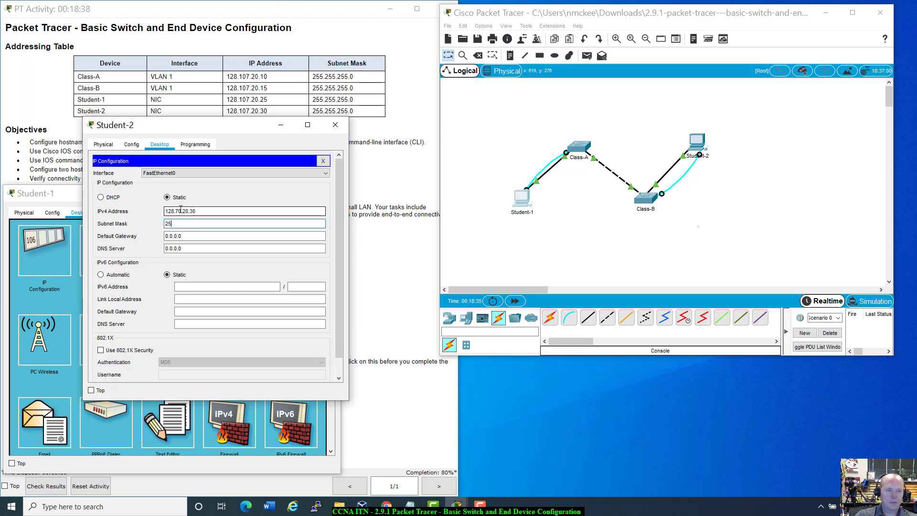
pyautogui.write('5.255.255')
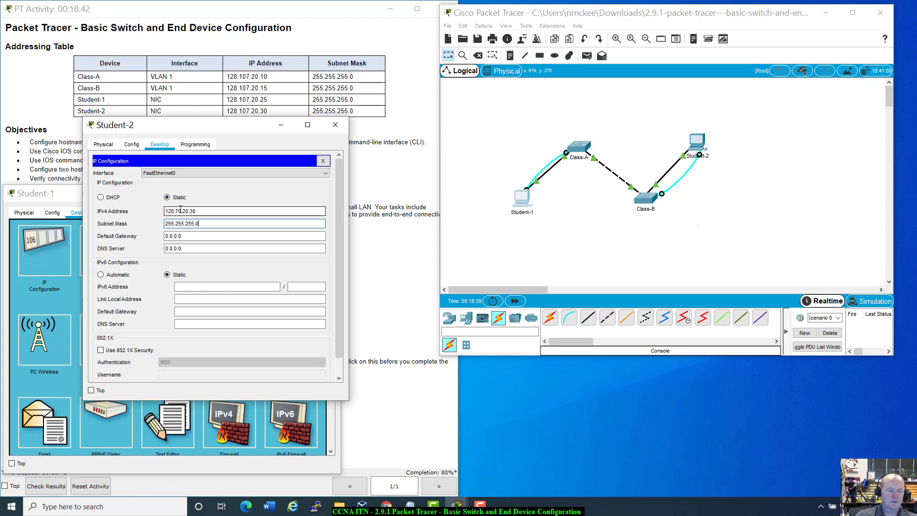
pyautogui.press('Tab')
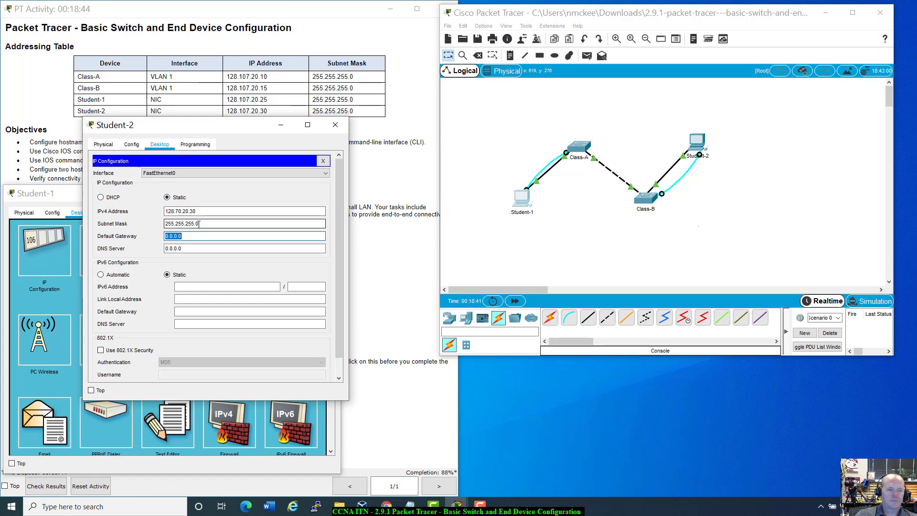
pyautogui.click(177, 211)
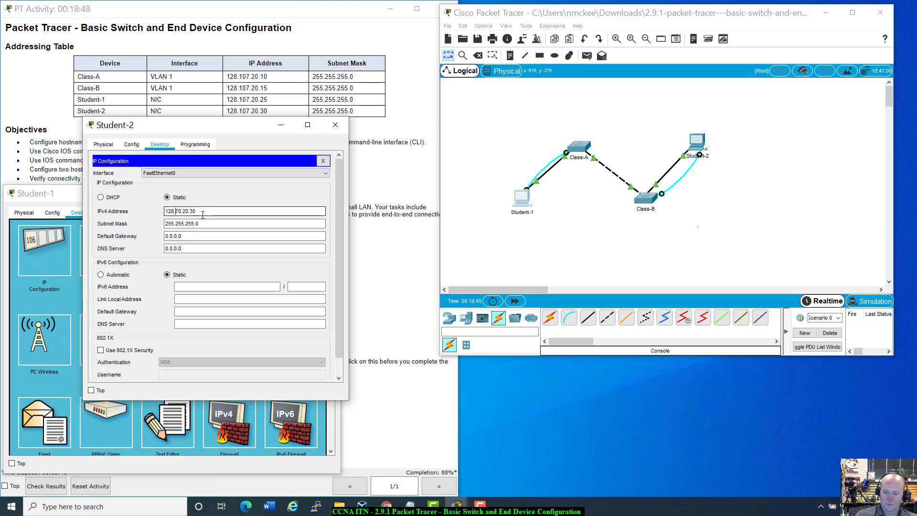
pyautogui.write('107.')
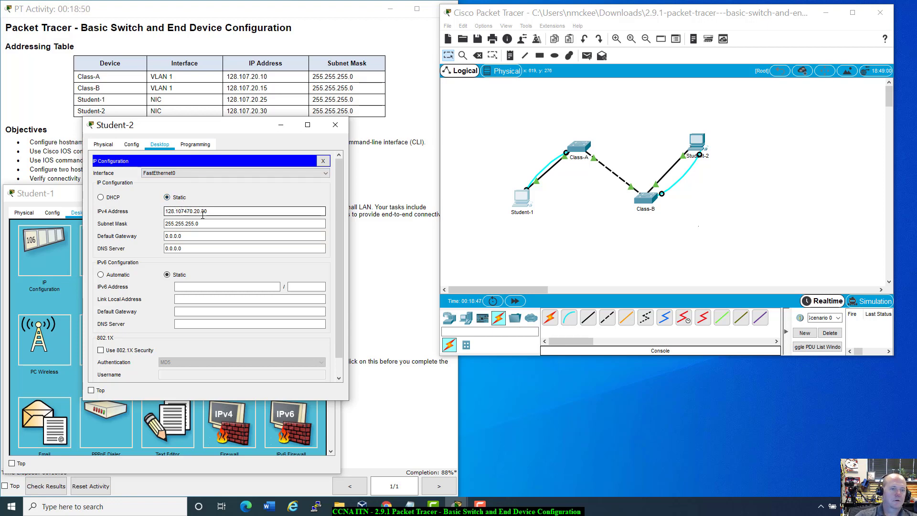
pyautogui.press('BackSpace')
pyautogui.press('BackSpace')
pyautogui.press('BackSpace')
pyautogui.press('Right')
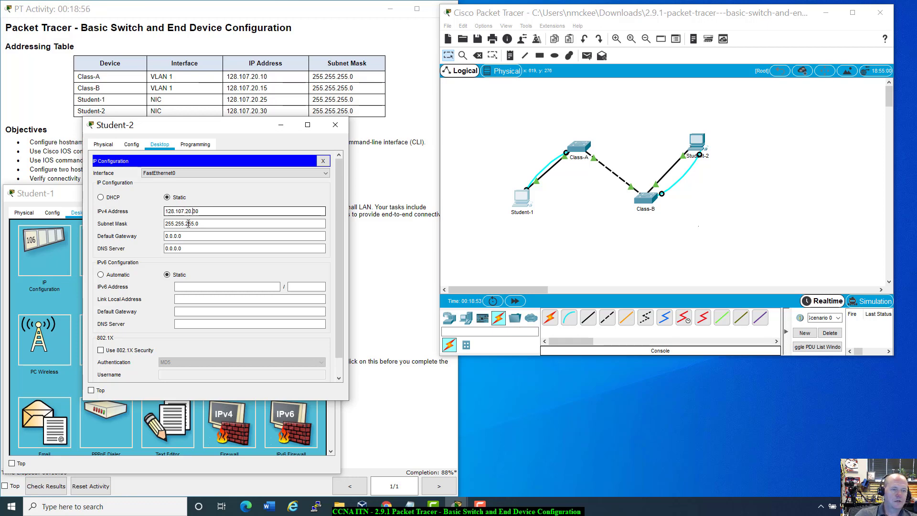
# Close Student-2's IP Configuration to apply its settings and move its window aside.
pyautogui.click(323, 162)
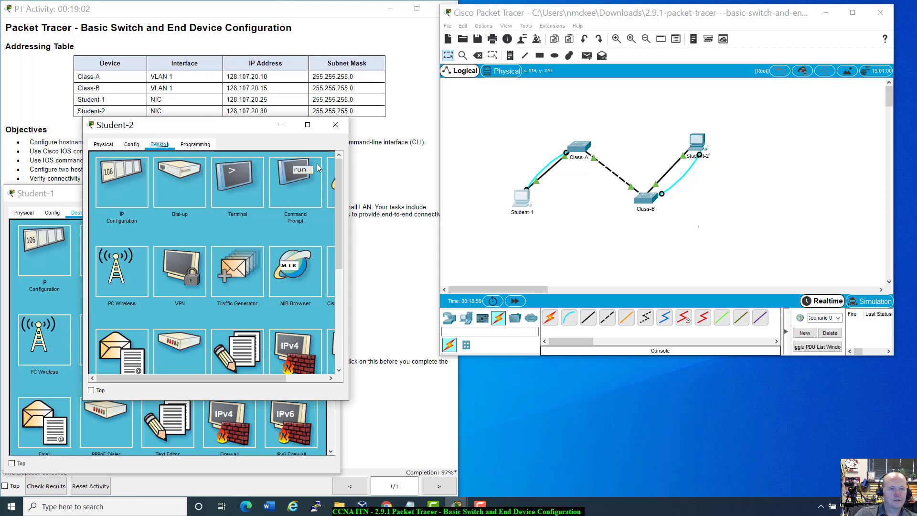
pyautogui.moveTo(241, 124); pyautogui.dragTo(767, 234)
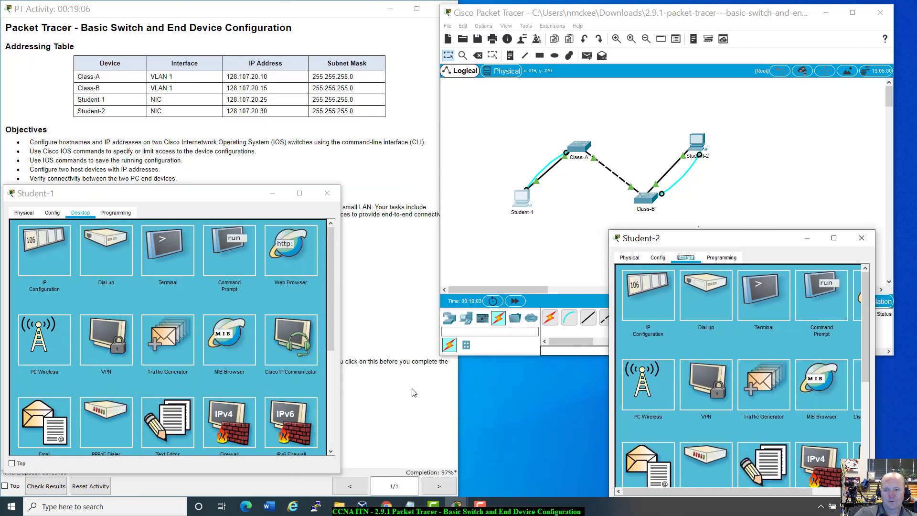
# Nudge the Student-1 window right and bring the PT Activity instructions to the front.
pyautogui.click(399, 409)
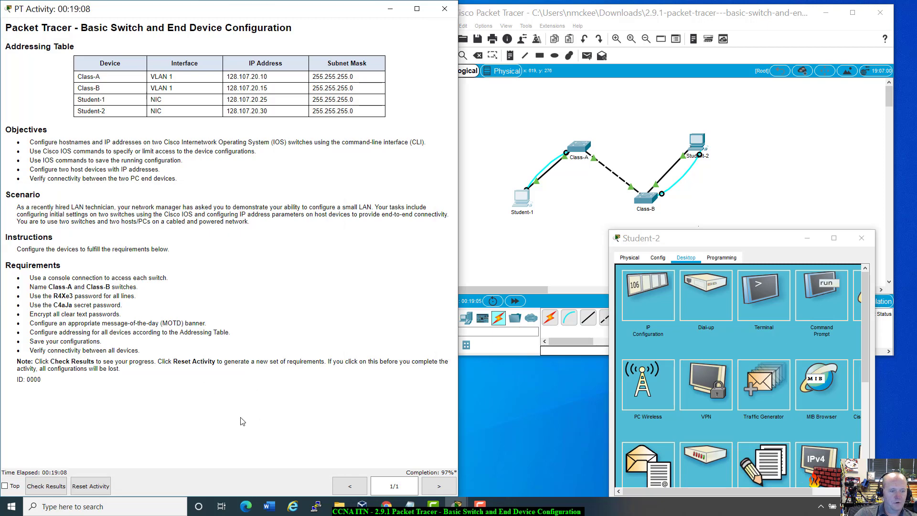
pyautogui.click(524, 192)
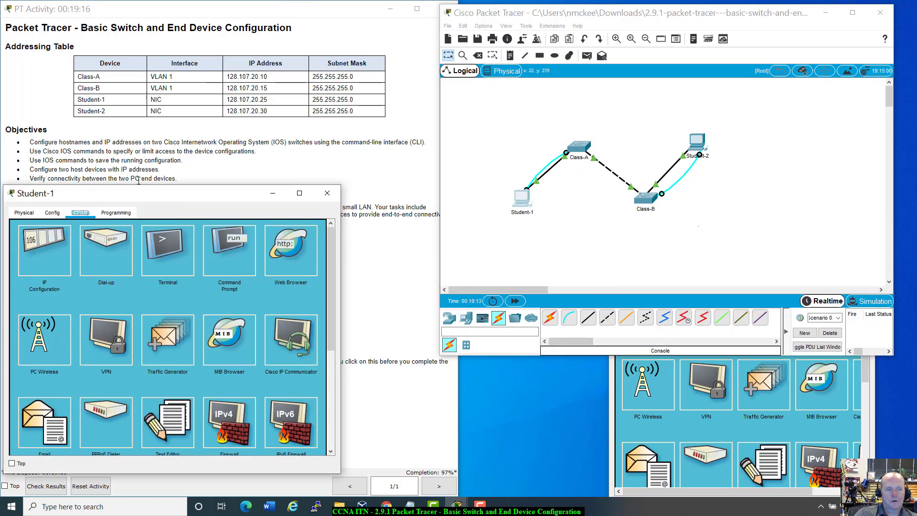
pyautogui.moveTo(144, 194); pyautogui.dragTo(536, 251)
pyautogui.click(181, 356)
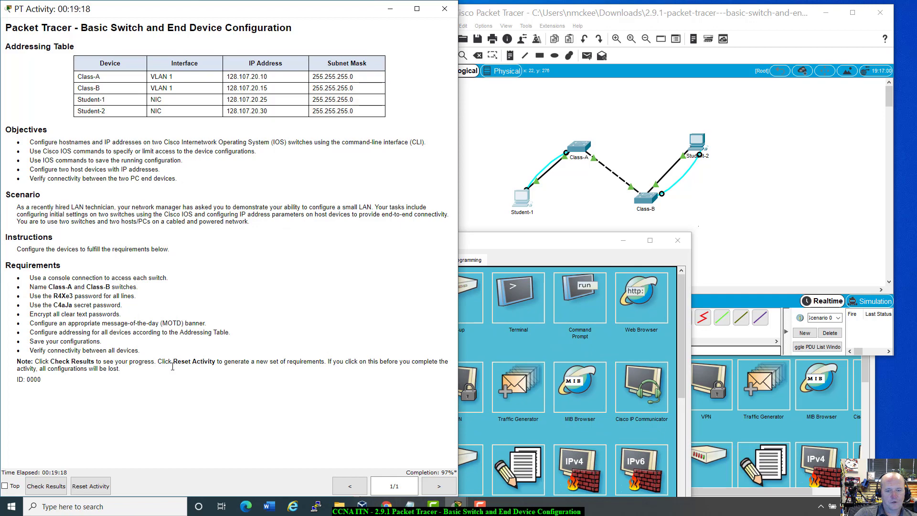
# Check Results and review Assessment Items: 98/100, with Class-A's Enable Secret incorrect.
pyautogui.click(50, 485)
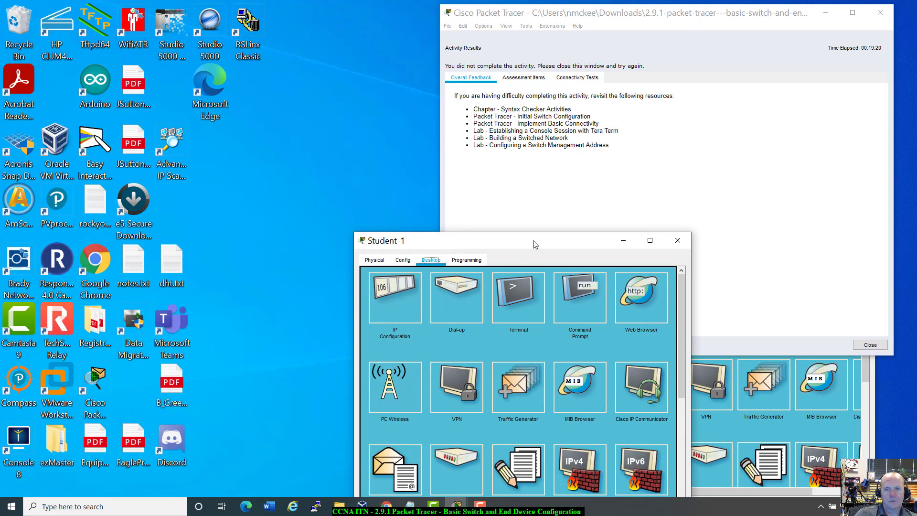
pyautogui.click(523, 78)
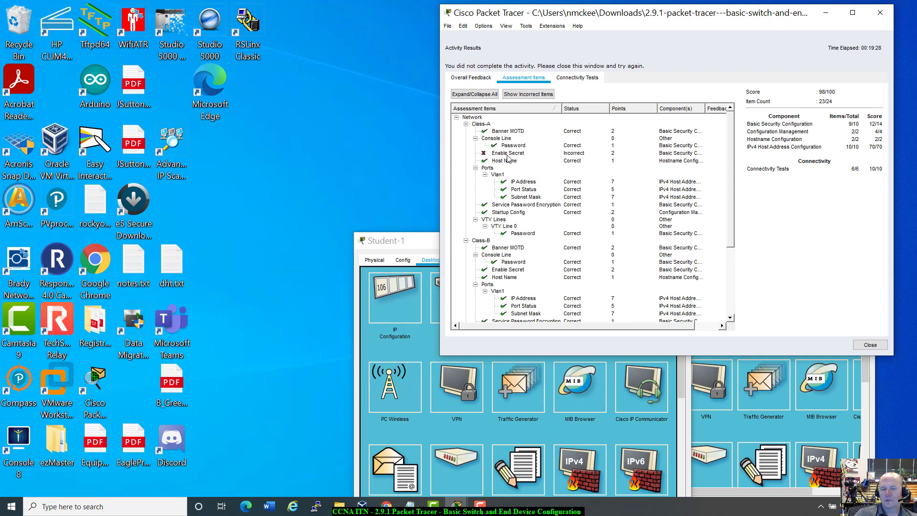
pyautogui.scroll(-5, 515, 186)
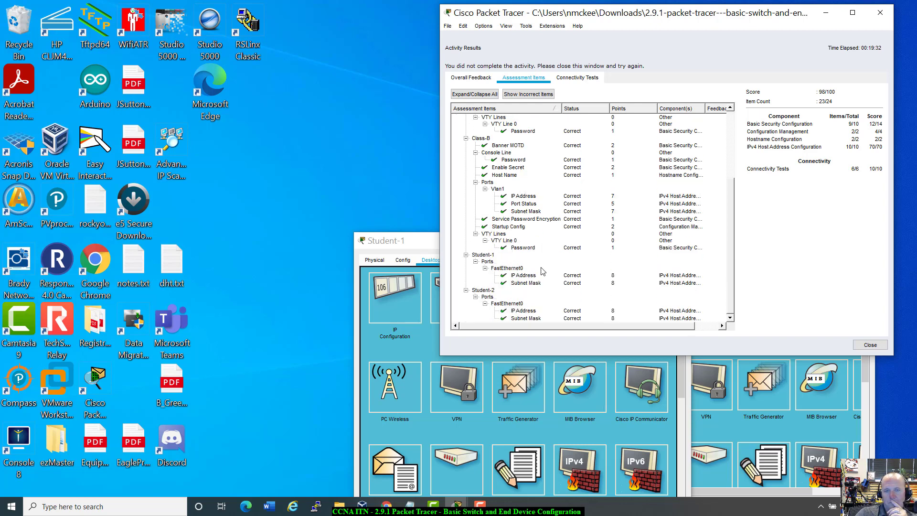
pyautogui.scroll(5, 542, 271)
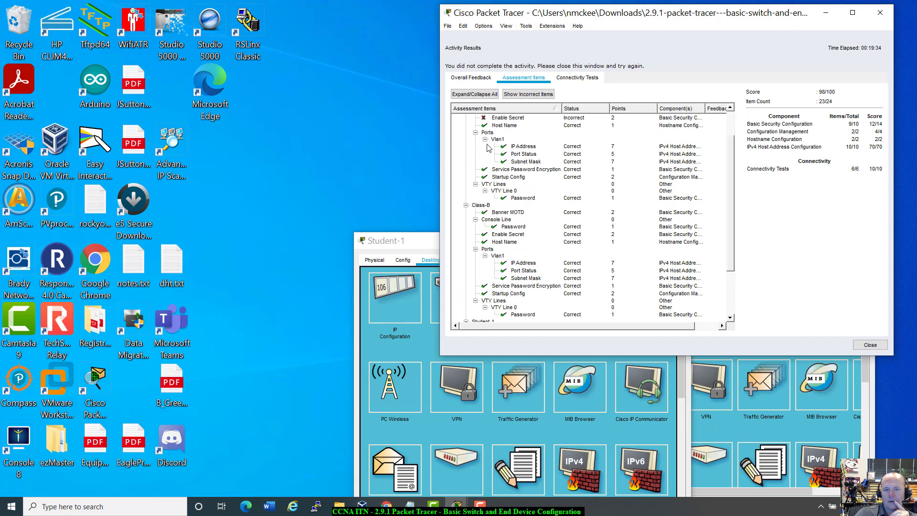
# Open Student-1's console terminal to Class-A and begin typing enable secret.
pyautogui.click(420, 240)
pyautogui.moveTo(463, 247); pyautogui.dragTo(164, 185)
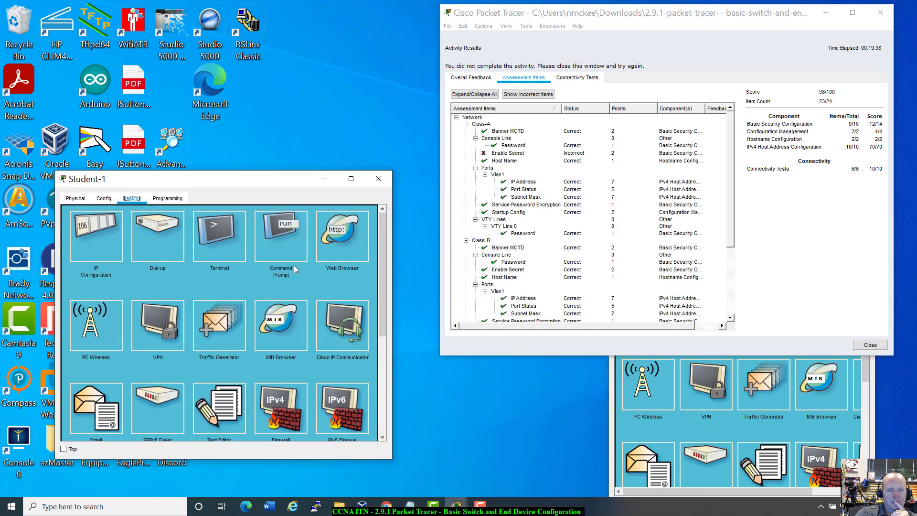
pyautogui.click(230, 234)
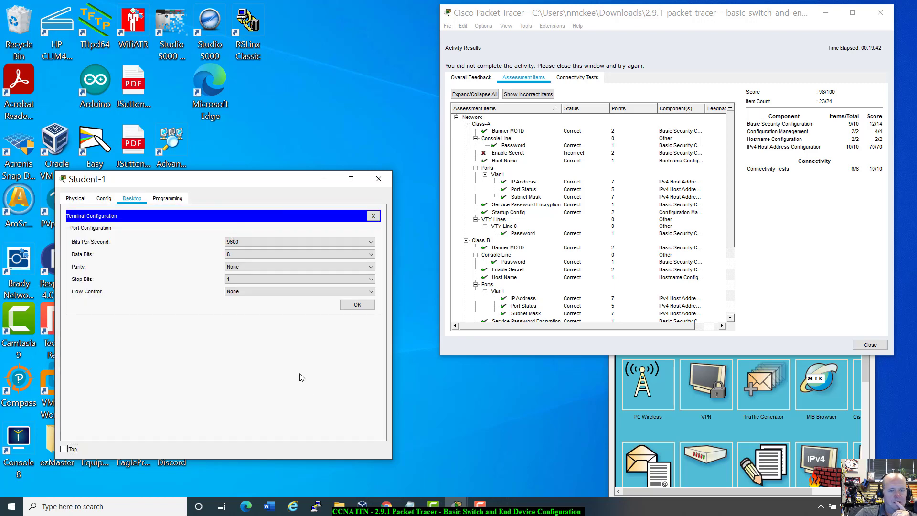
pyautogui.click(356, 306)
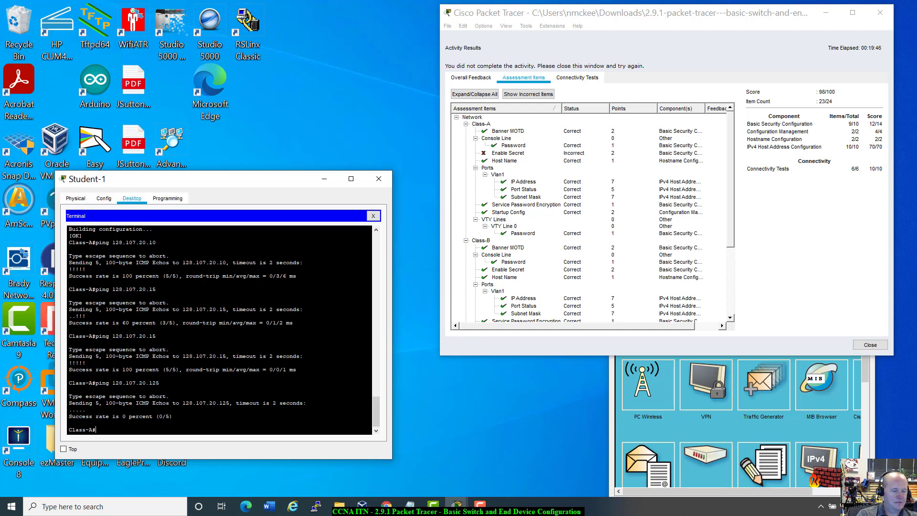
pyautogui.write('en')
pyautogui.press('Tab')
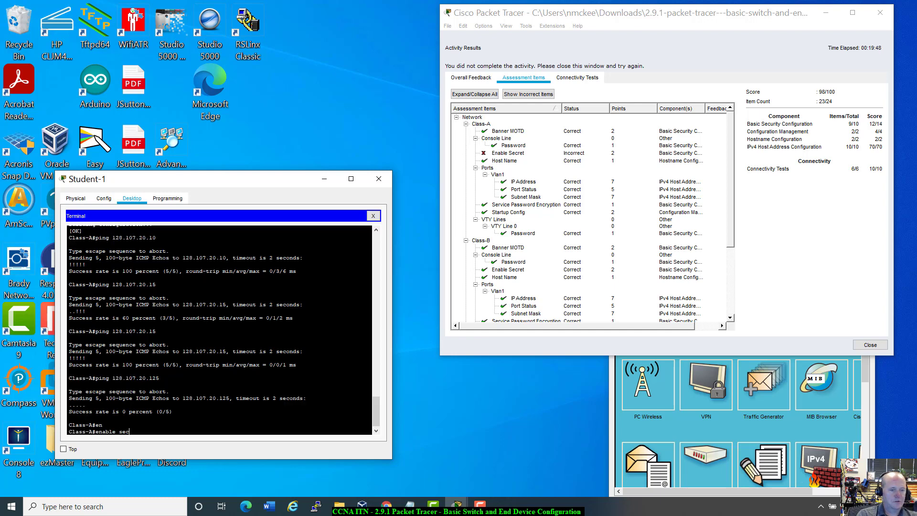
pyautogui.write('secret')
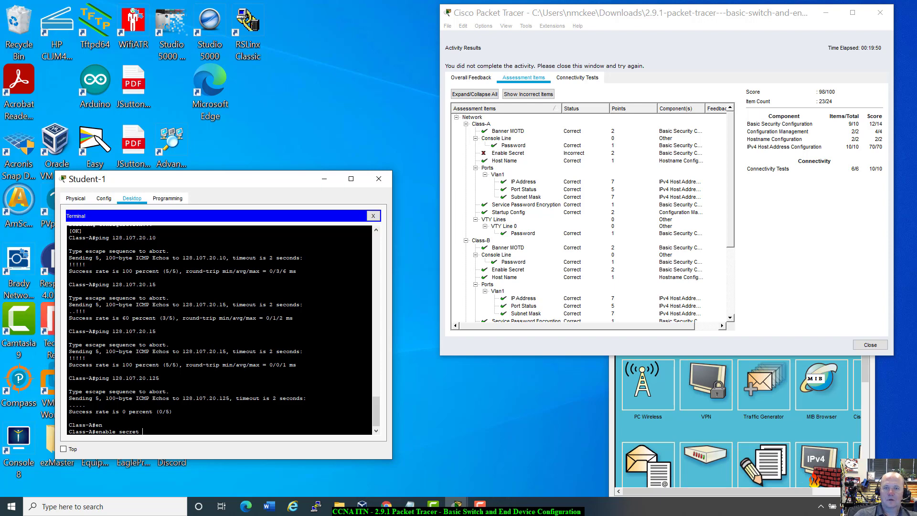
pyautogui.moveTo(235, 184); pyautogui.dragTo(646, 189)
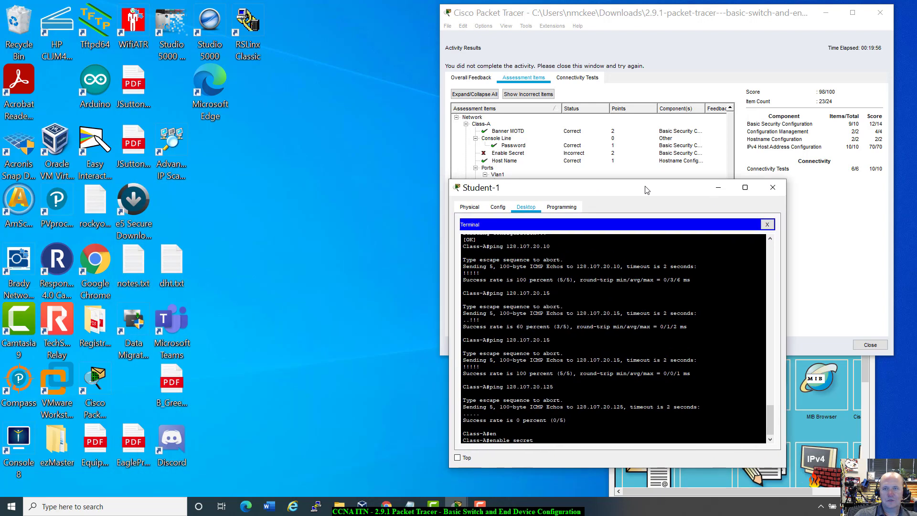
# Close Activity Results and enlarge the instructions window to show all requirements.
pyautogui.click(686, 13)
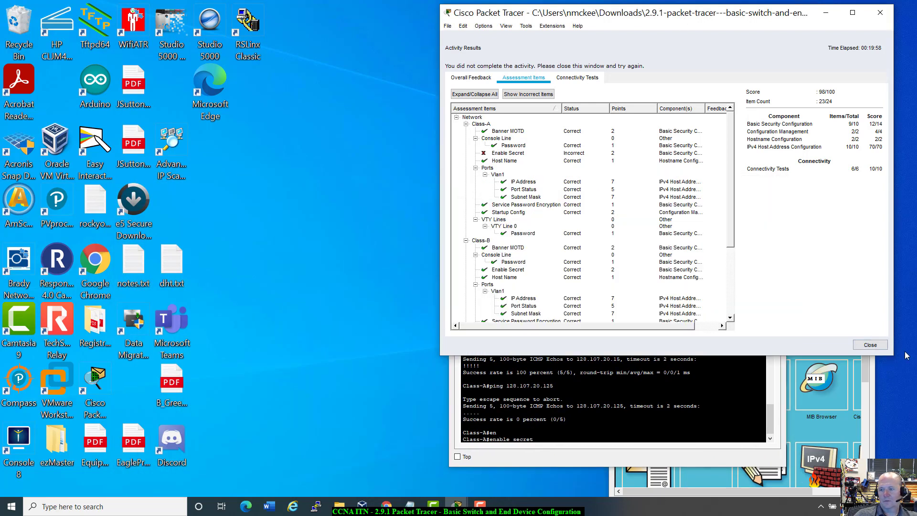
pyautogui.click(868, 345)
pyautogui.moveTo(337, 136); pyautogui.dragTo(155, 20)
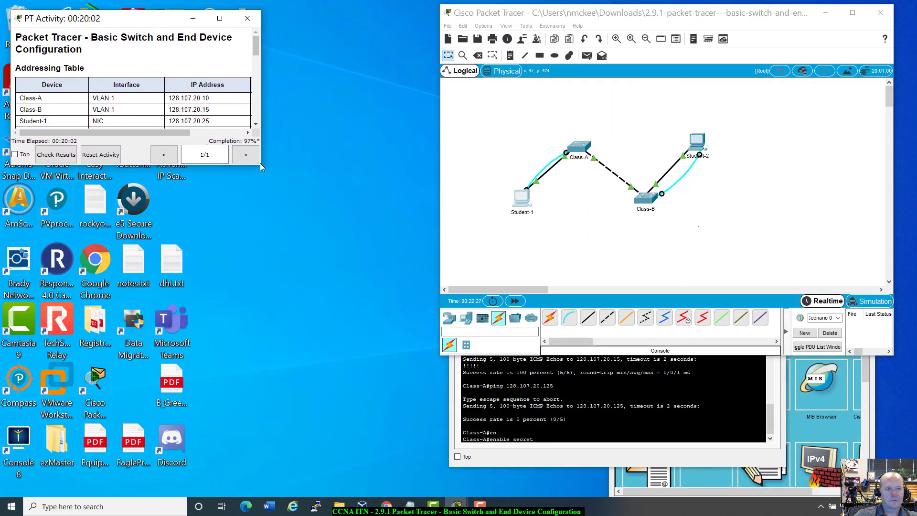
pyautogui.moveTo(258, 167); pyautogui.dragTo(405, 405)
pyautogui.scroll(-1, 301, 370)
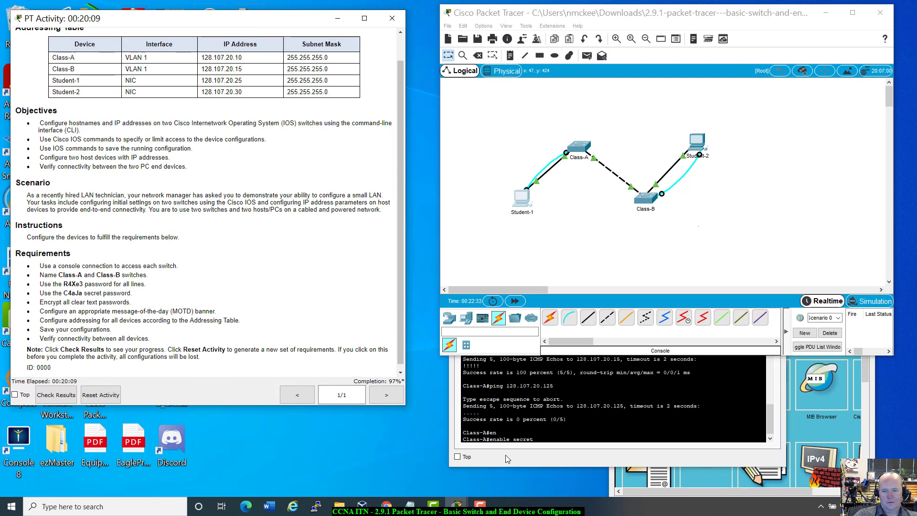
# Try enable secret with the required password, then enter and leave configuration mode.
pyautogui.click(544, 440)
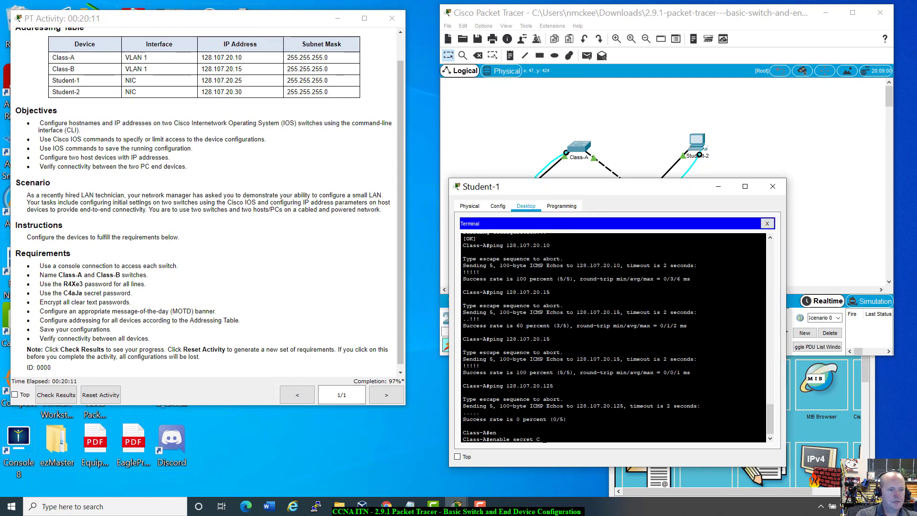
pyautogui.write('C4aJa')
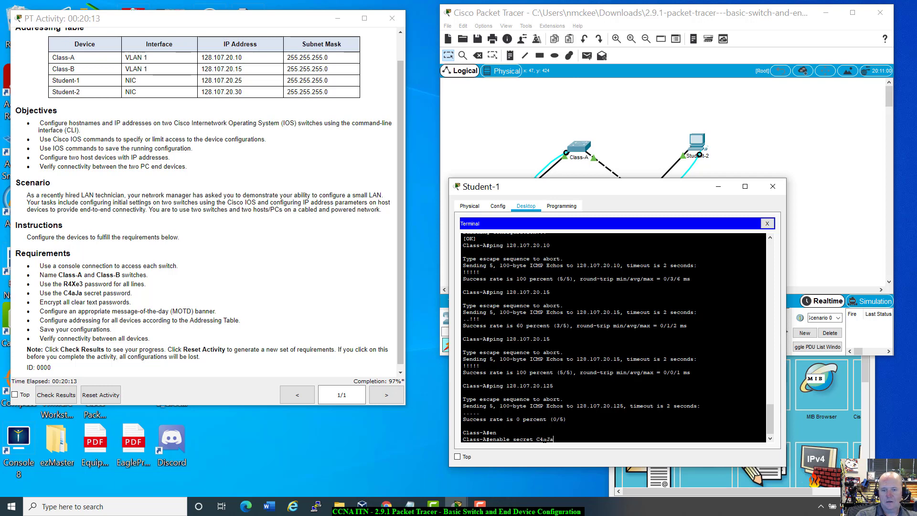
pyautogui.press('Return')
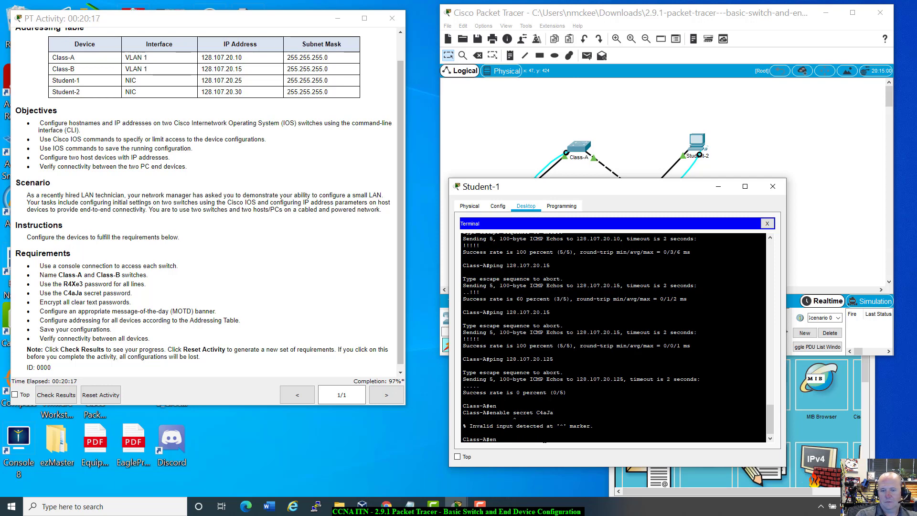
pyautogui.press('BackSpace')
pyautogui.press('BackSpace')
pyautogui.press('BackSpace')
pyautogui.press('BackSpace')
pyautogui.write('config t')
pyautogui.press('Return')
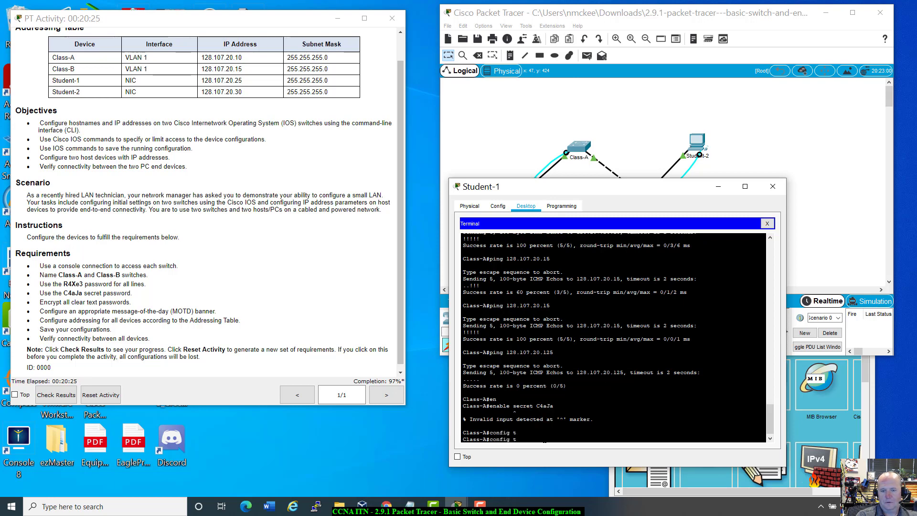
pyautogui.write('en')
pyautogui.press('BackSpace')
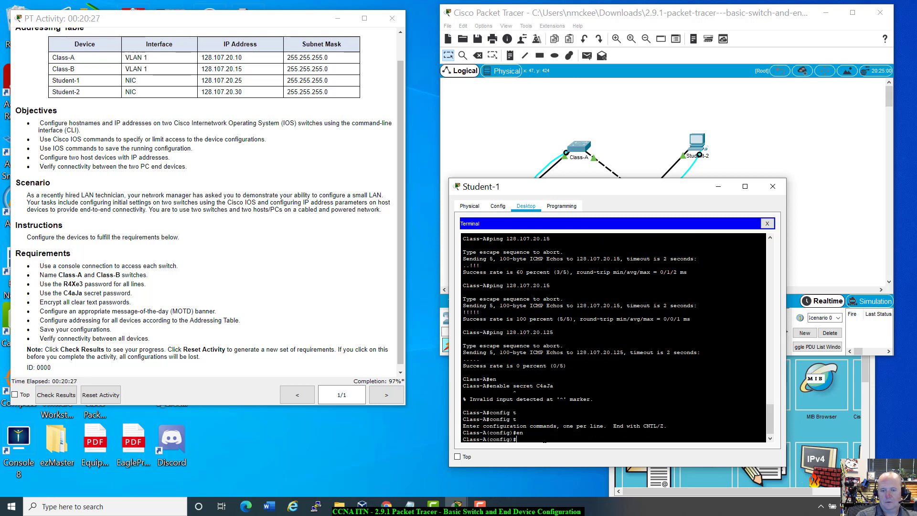
pyautogui.write('xit')
pyautogui.press('Return')
pyautogui.press('Return')
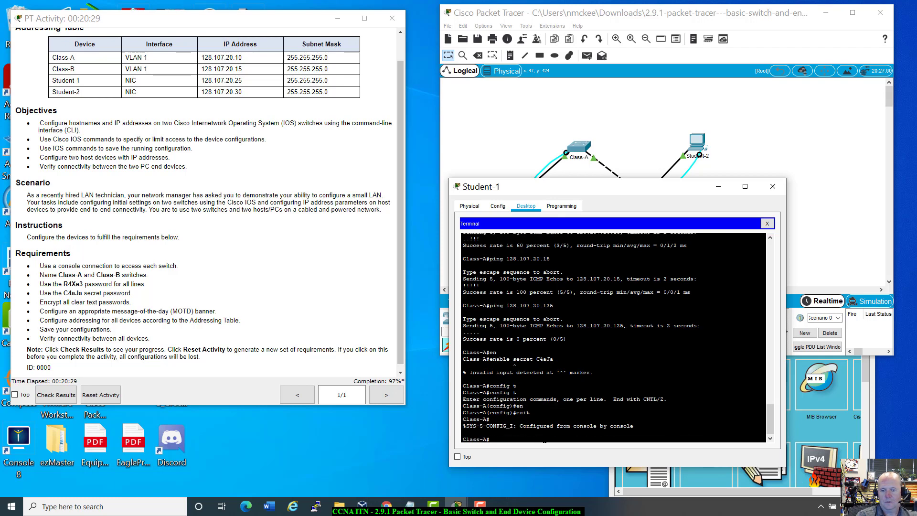
# Retry enable secret from privileged mode, correcting the misspelled 'secrer'; it is still rejected.
pyautogui.write('ena')
pyautogui.press('Tab')
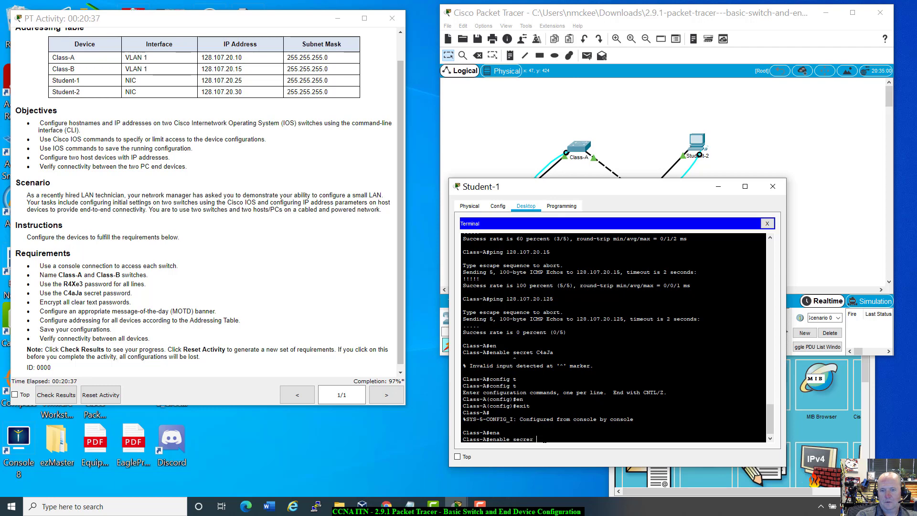
pyautogui.write('secrer C4aJa')
pyautogui.press('Return')
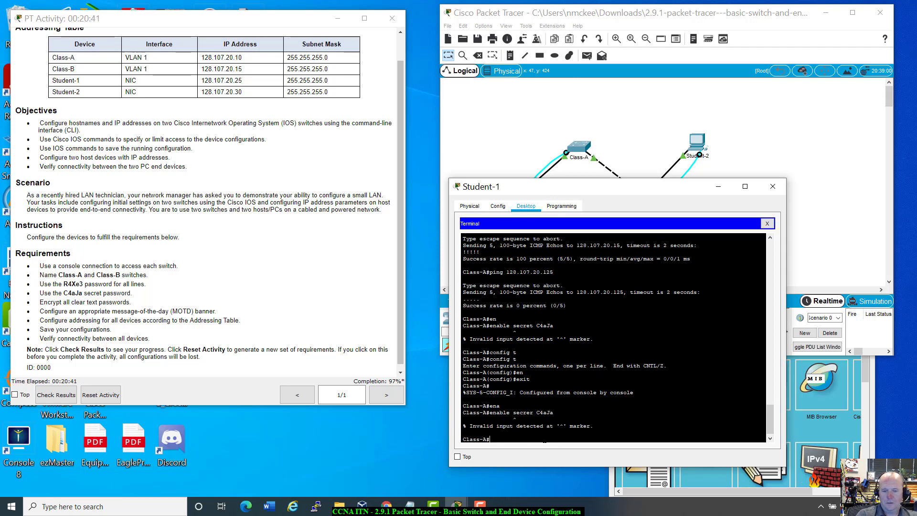
pyautogui.press('Up')
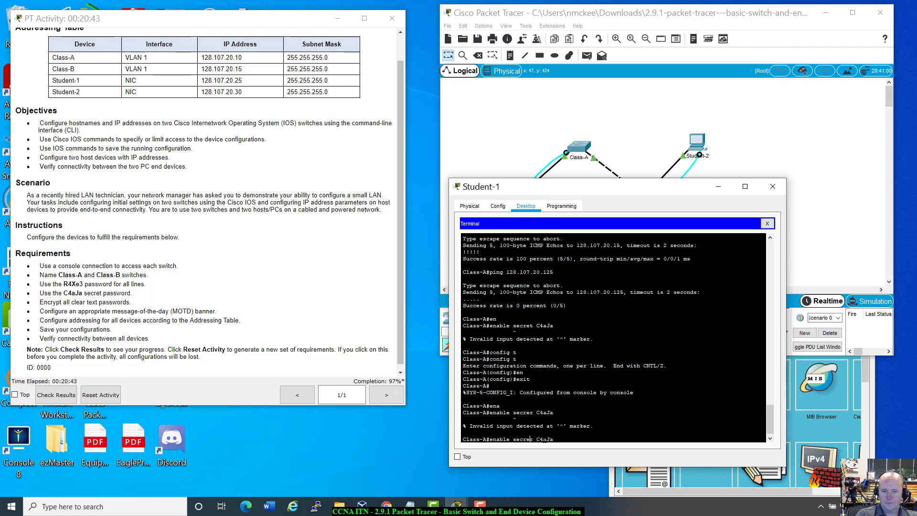
pyautogui.press('Left')
pyautogui.press('Left')
pyautogui.press('Left')
pyautogui.press('Left')
pyautogui.press('Left')
pyautogui.press('Left')
pyautogui.press('BackSpace')
pyautogui.write('t')
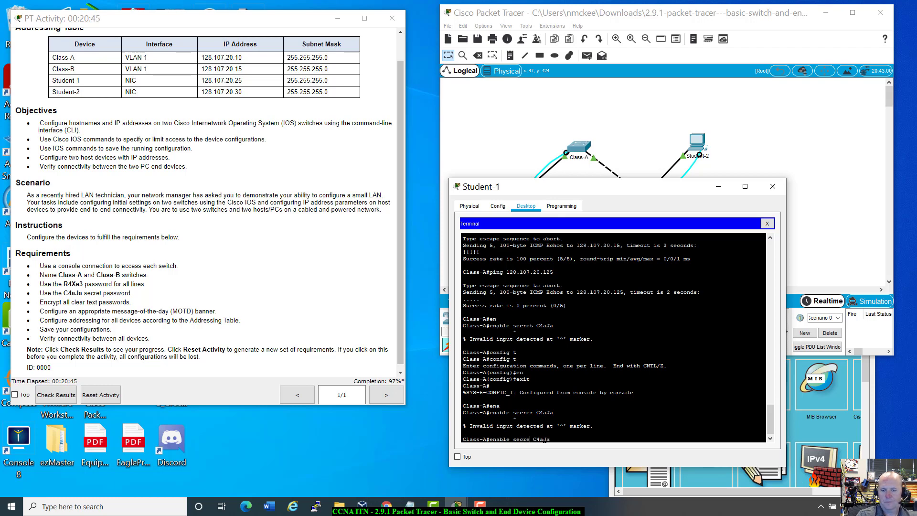
pyautogui.press('Return')
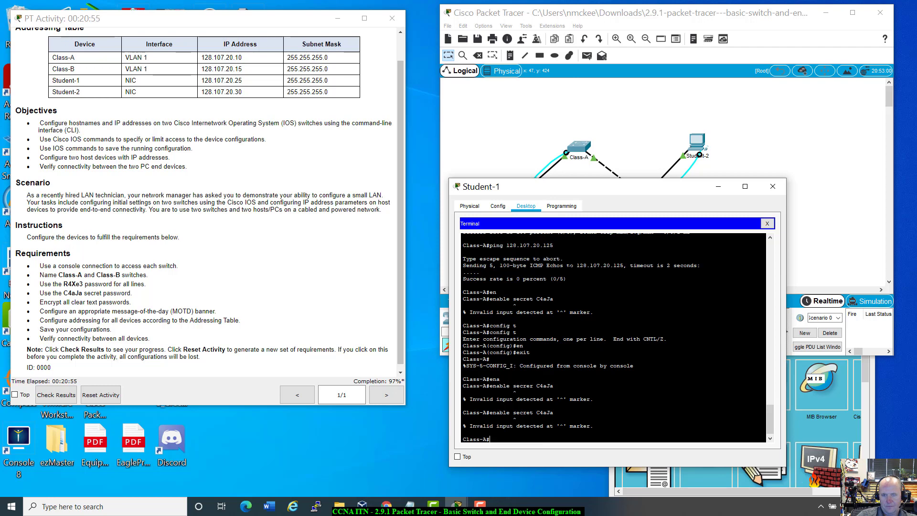
pyautogui.moveTo(590, 193); pyautogui.dragTo(567, 188)
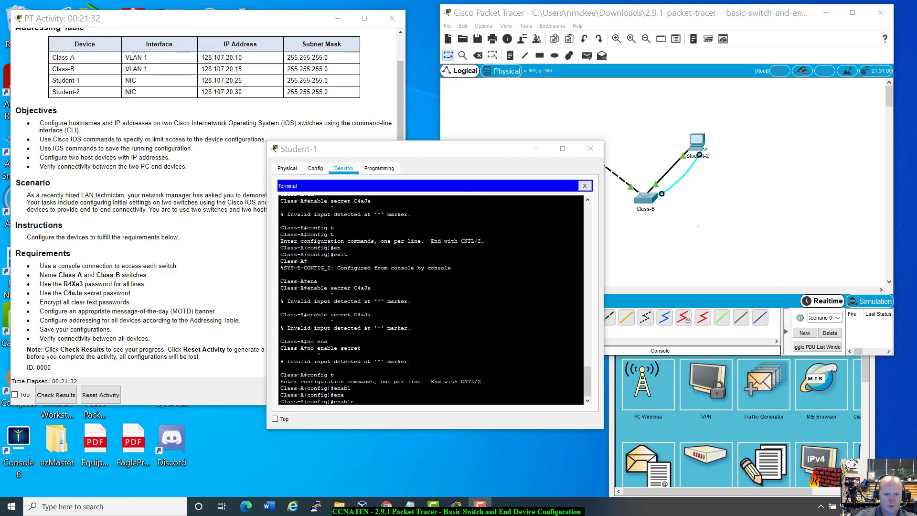
pyautogui.click(357, 401)
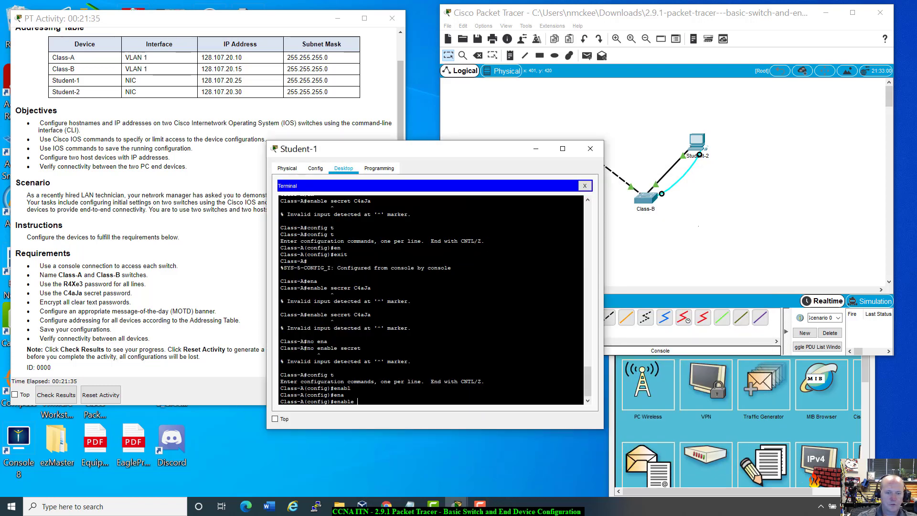
# At Class-A(config)#, set enable secret to the required password, then reposition the terminal.
pyautogui.write('se')
pyautogui.press('Tab')
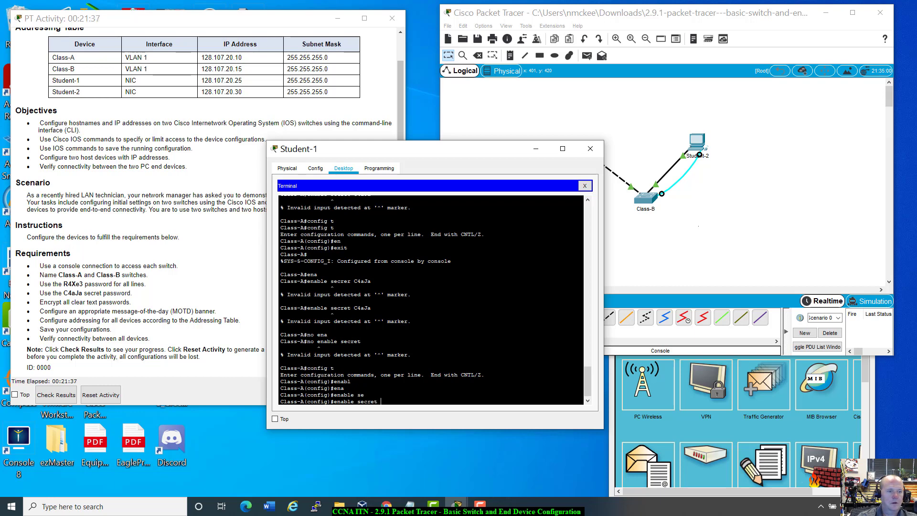
pyautogui.write('C')
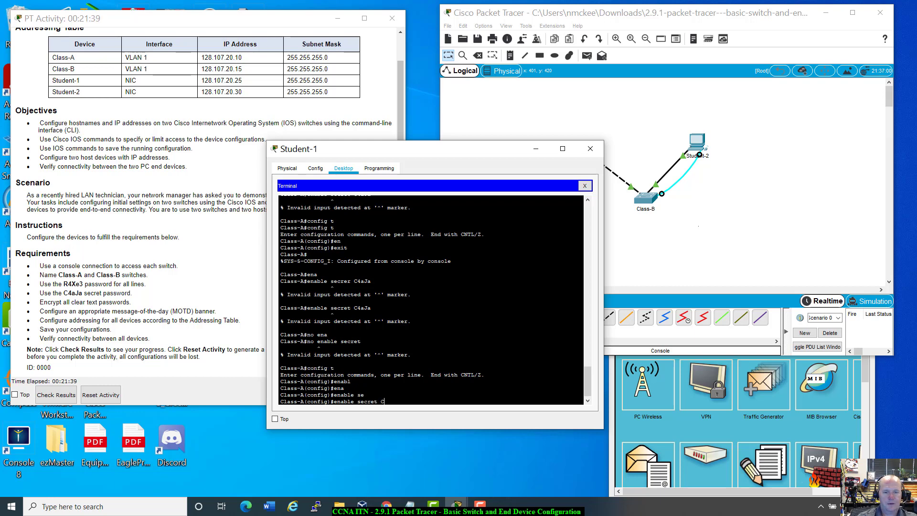
pyautogui.write('4aJa')
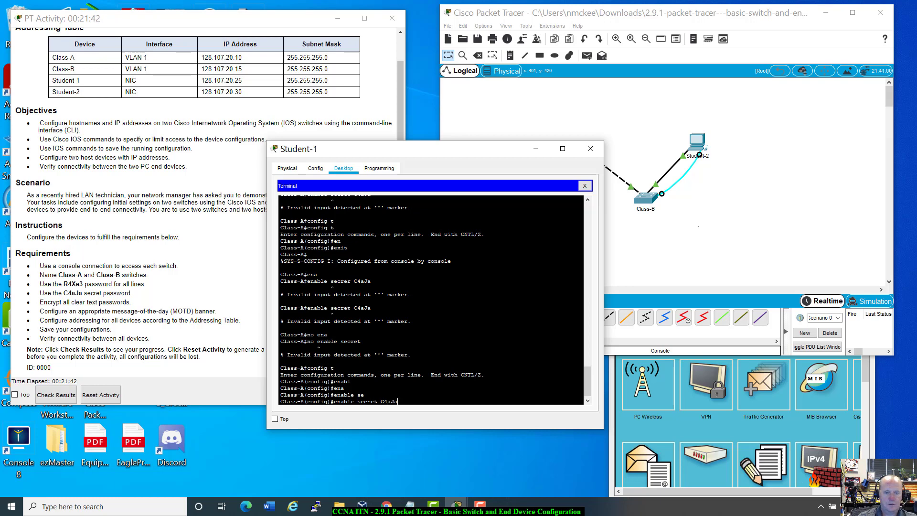
pyautogui.press('Return')
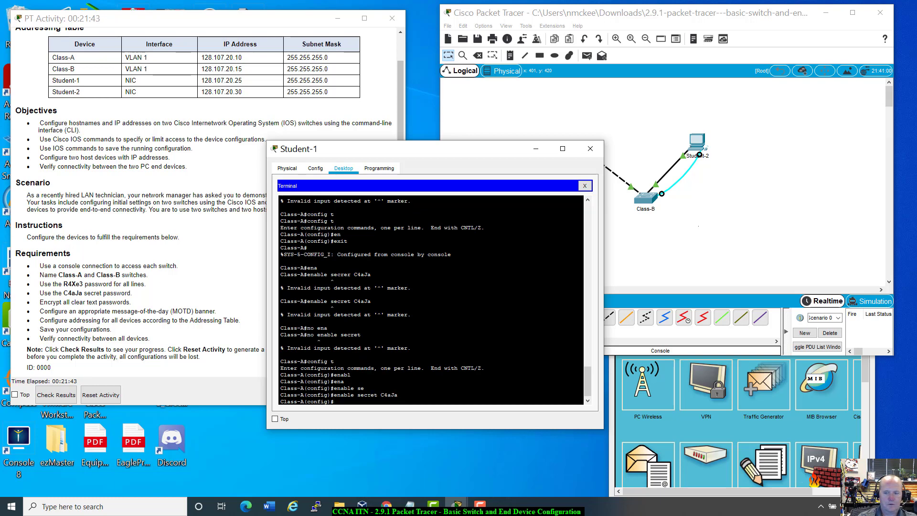
pyautogui.click(139, 292)
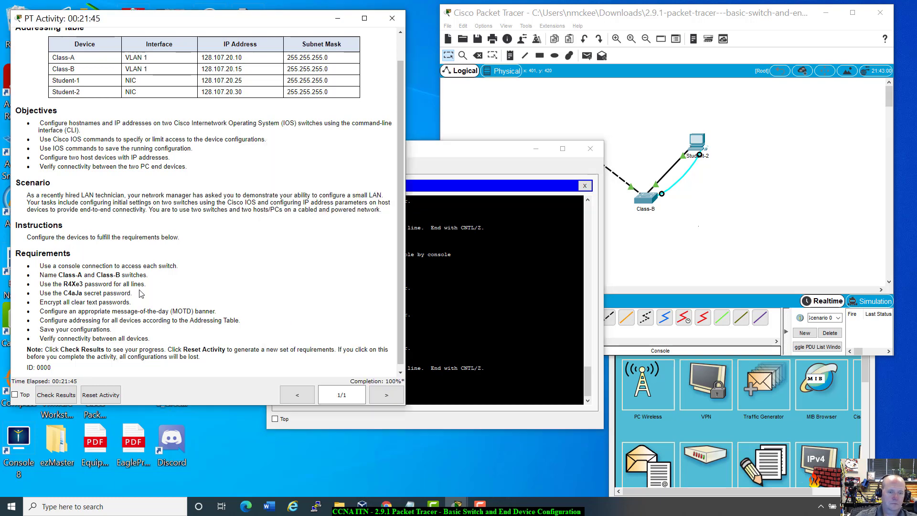
pyautogui.moveTo(516, 149); pyautogui.dragTo(564, 183)
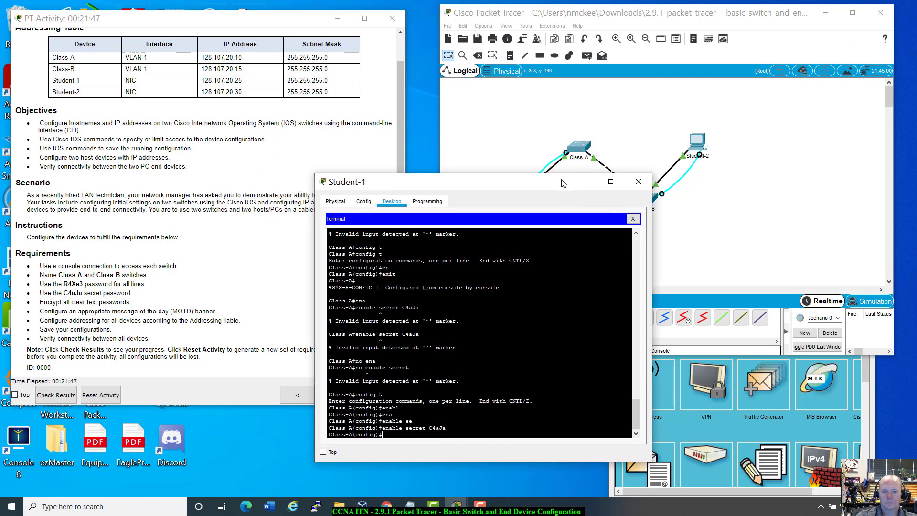
pyautogui.moveTo(451, 190); pyautogui.dragTo(407, 230)
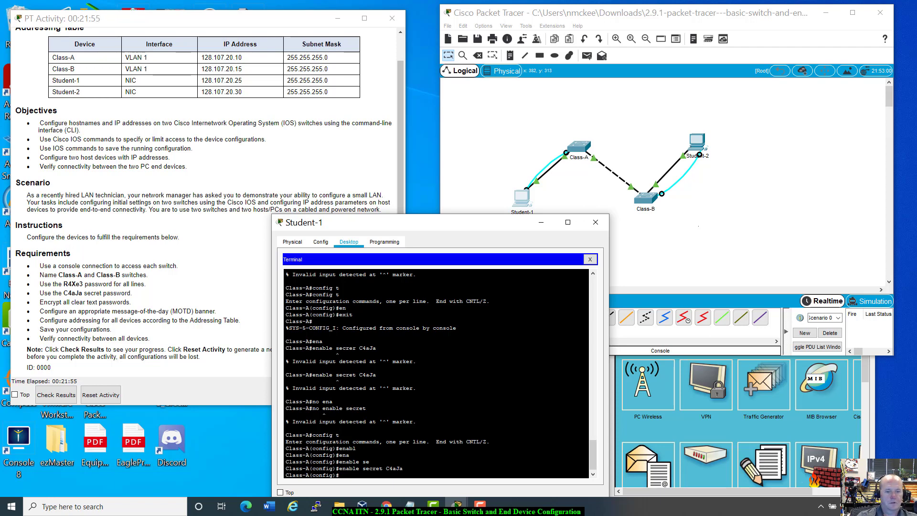
# Exit configuration mode and ping 128.107.20.15 and 128.107.20.10 from Class-A.
pyautogui.write('exit')
pyautogui.press('Return')
pyautogui.write('ping')
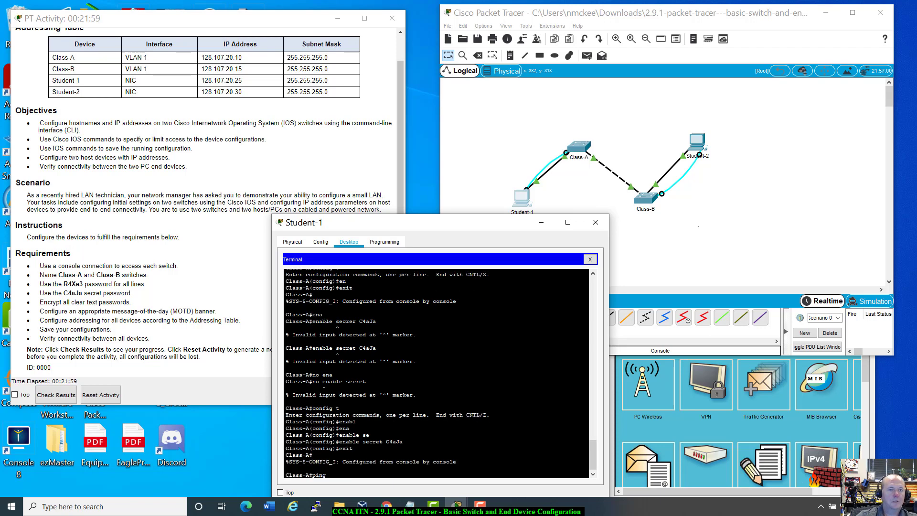
pyautogui.write(' 128.')
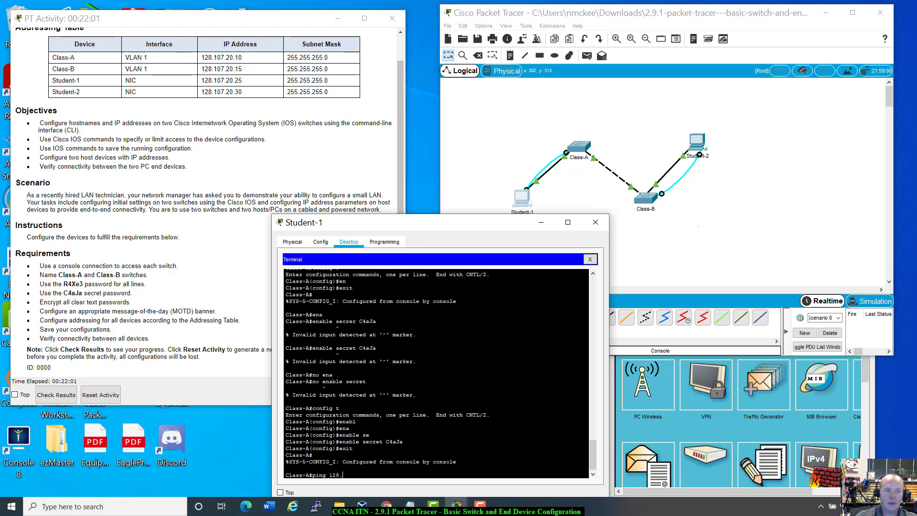
pyautogui.write('107')
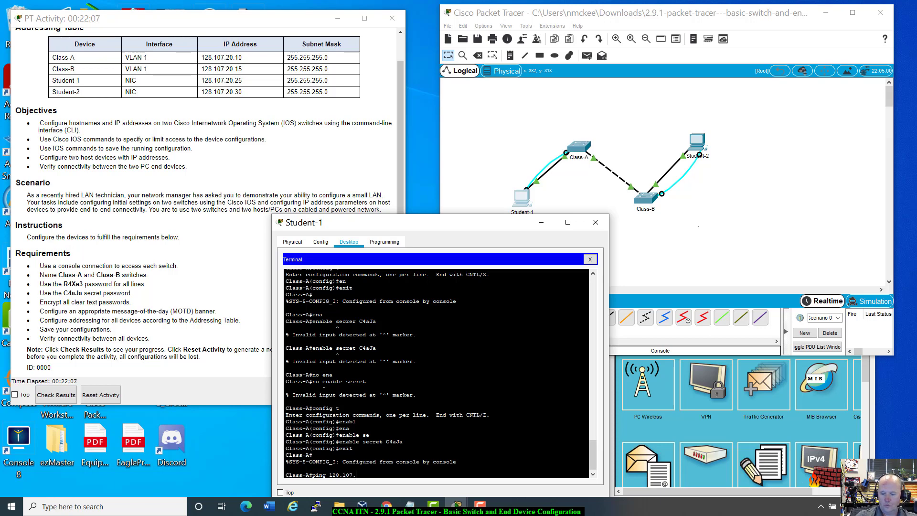
pyautogui.write('.20.a15')
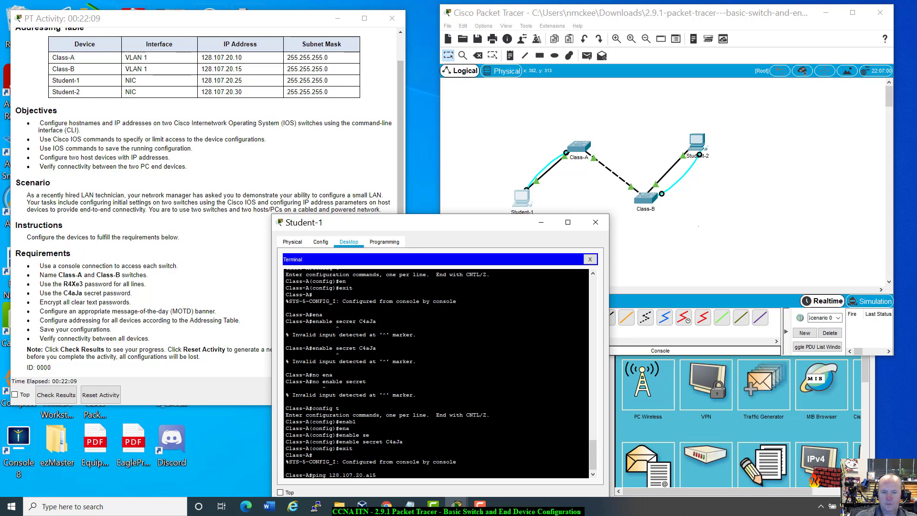
pyautogui.press('BackSpace')
pyautogui.press('BackSpace')
pyautogui.press('BackSpace')
pyautogui.write('15')
pyautogui.press('Return')
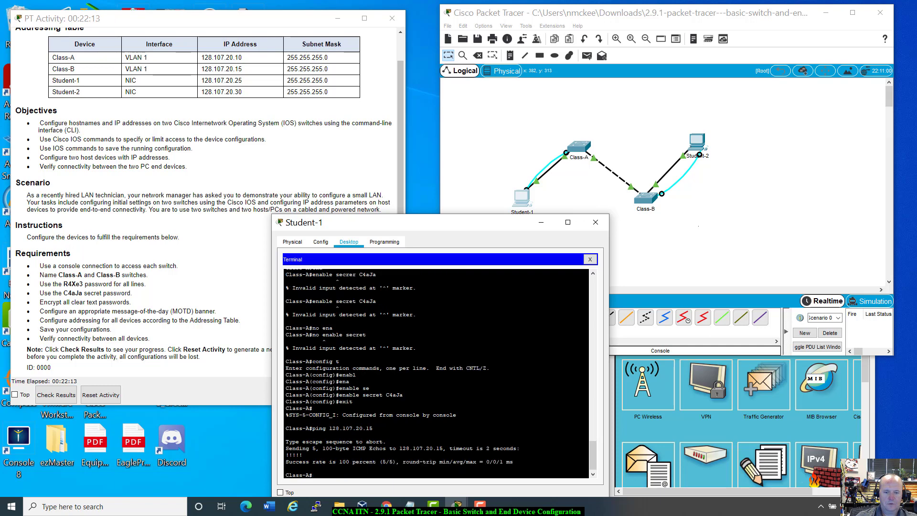
pyautogui.press('Up')
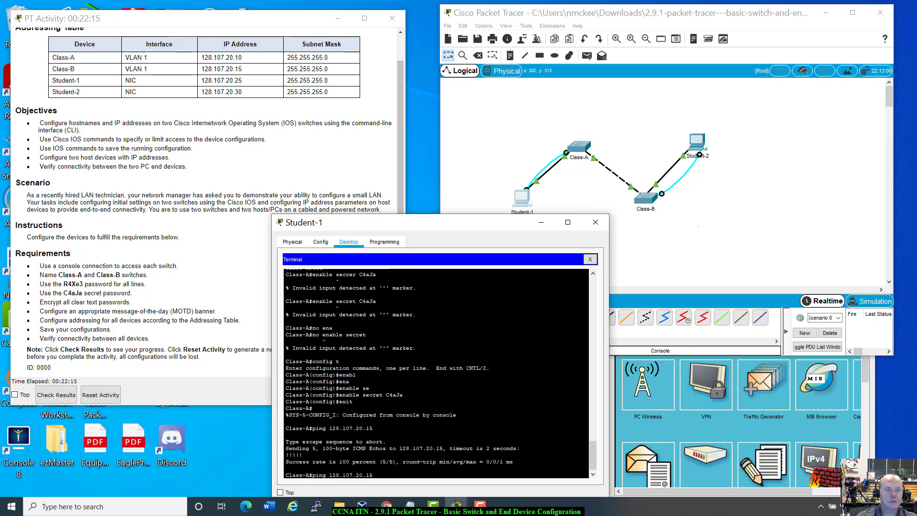
pyautogui.press('BackSpace')
pyautogui.write('0')
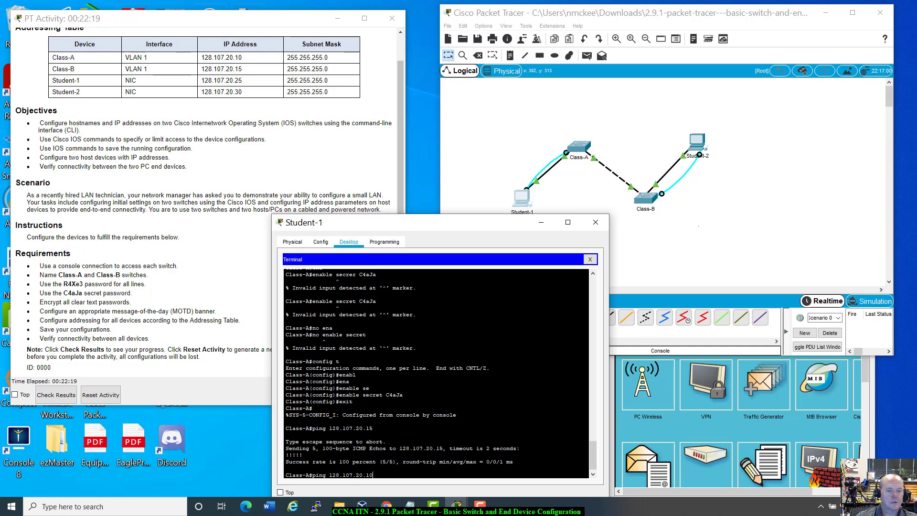
pyautogui.press('Return')
# Ping 128.107.20.25 and 128.107.20.30 successfully, then close the Student-1 terminal.
pyautogui.press('Up')
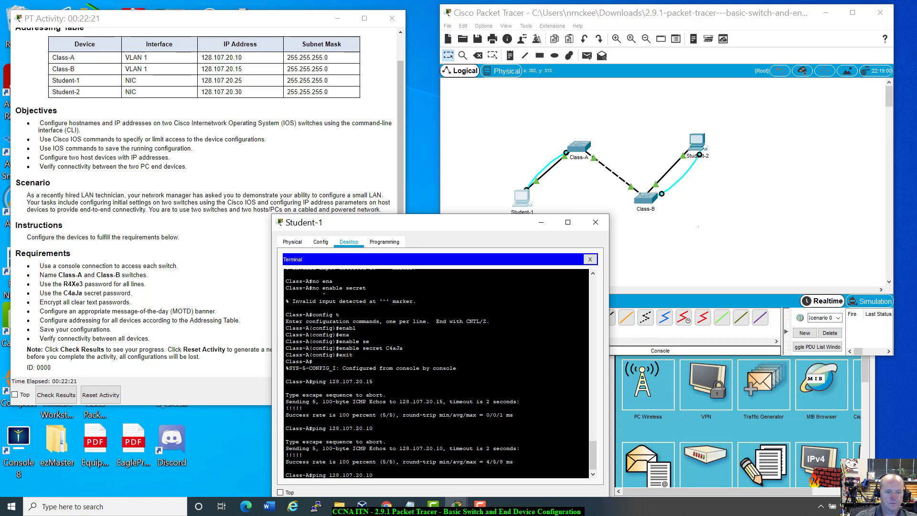
pyautogui.press('BackSpace')
pyautogui.press('BackSpace')
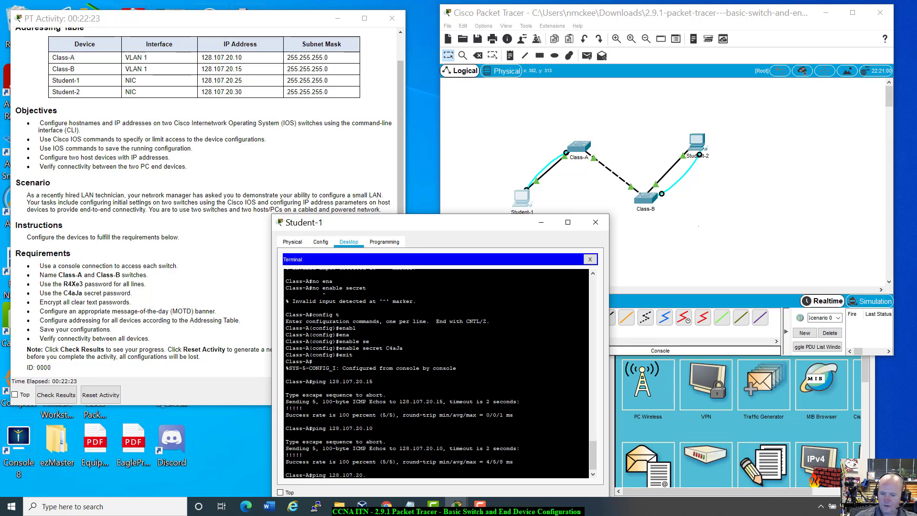
pyautogui.write('25')
pyautogui.press('Return')
pyautogui.press('Up')
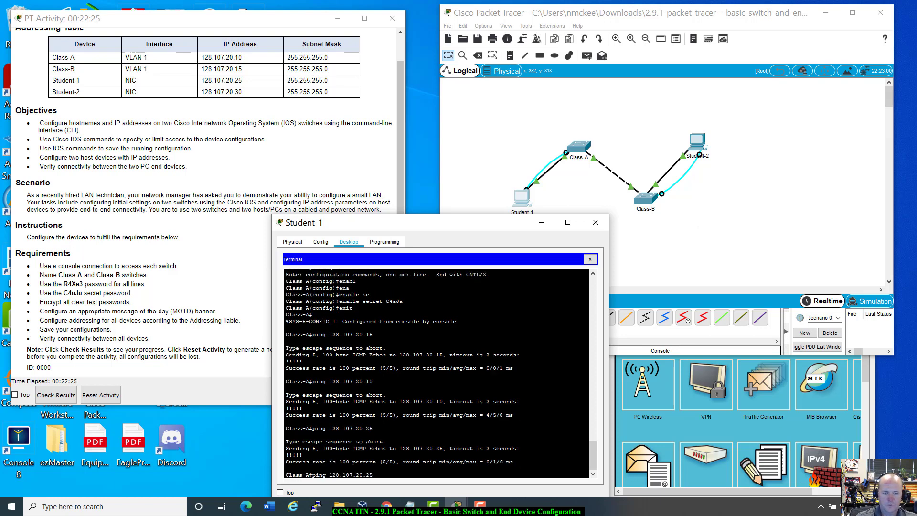
pyautogui.write('30')
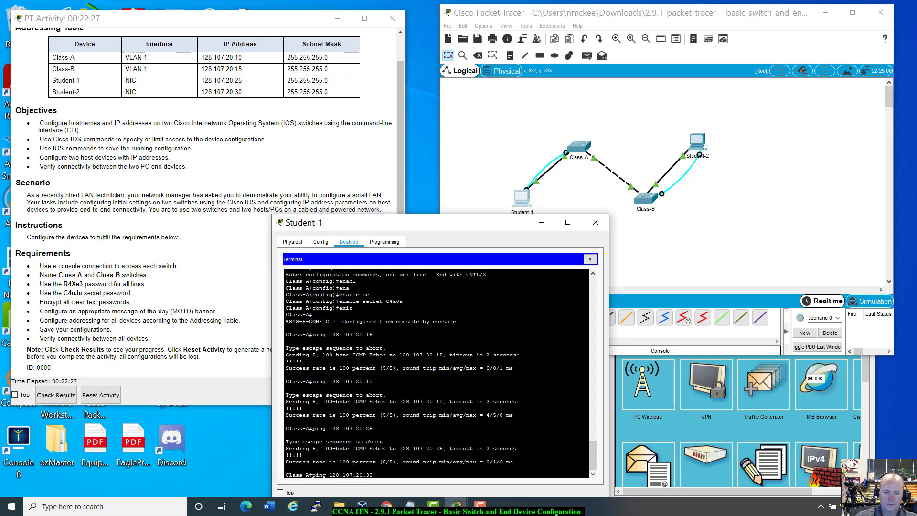
pyautogui.press('Return')
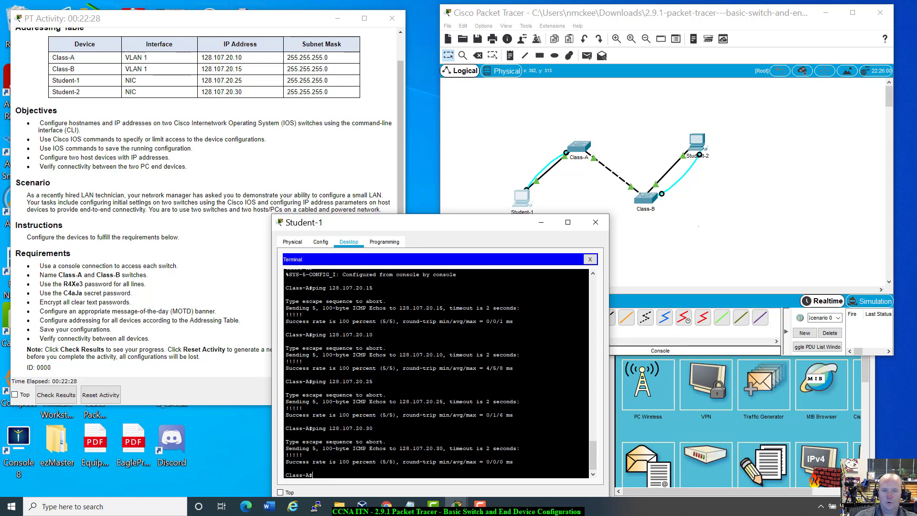
pyautogui.click(595, 222)
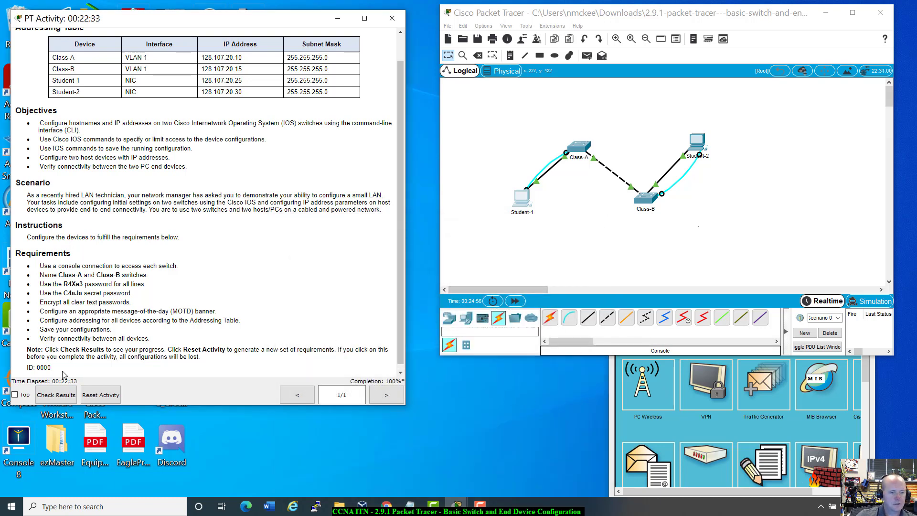
# Check Results and scroll the Assessment Items, confirming 100/100 with all 24 items correct.
pyautogui.click(55, 395)
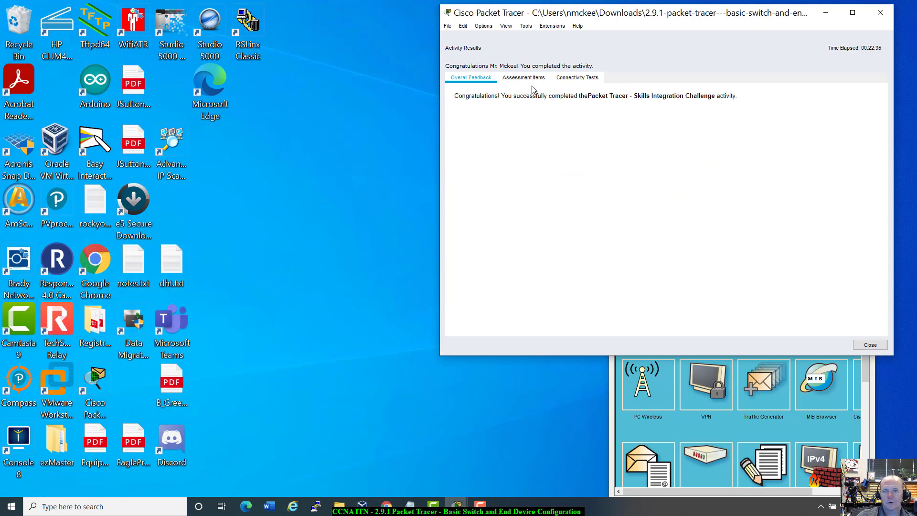
pyautogui.moveTo(575, 14); pyautogui.dragTo(484, 81)
pyautogui.click(487, 88)
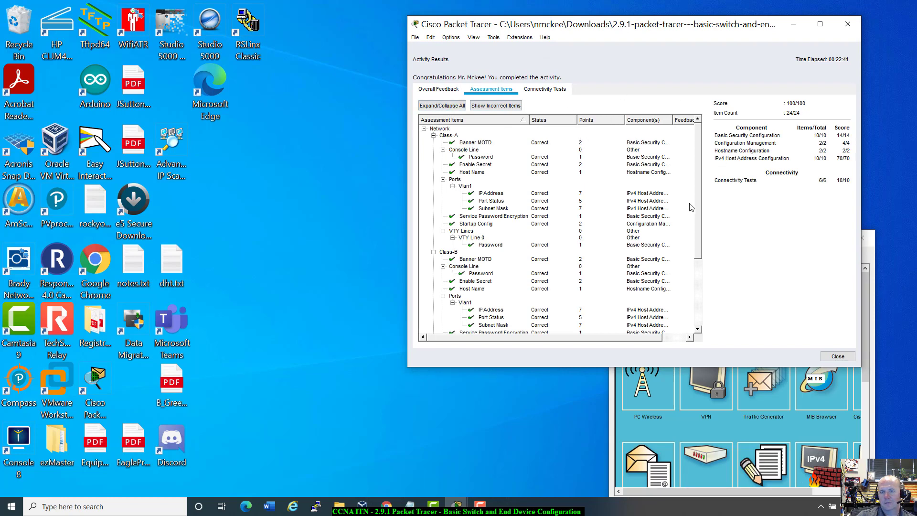
pyautogui.scroll(-5, 669, 221)
pyautogui.scroll(5, 669, 221)
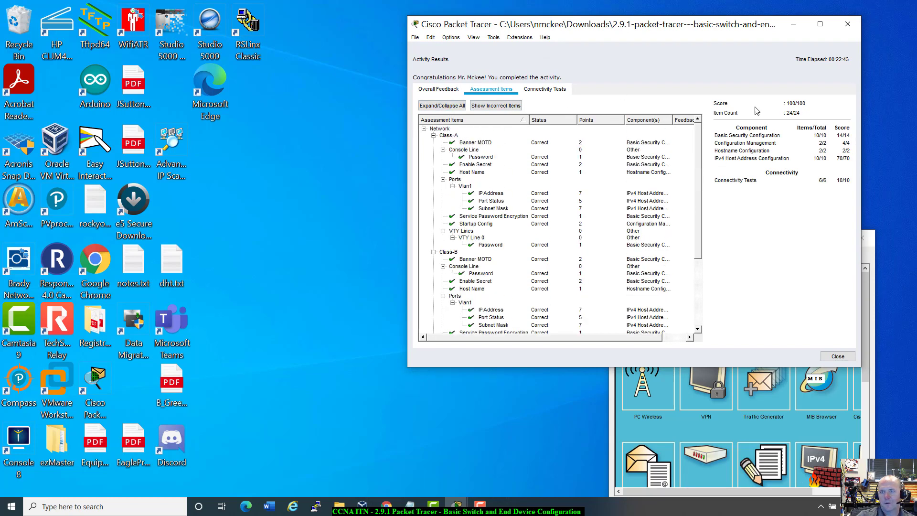